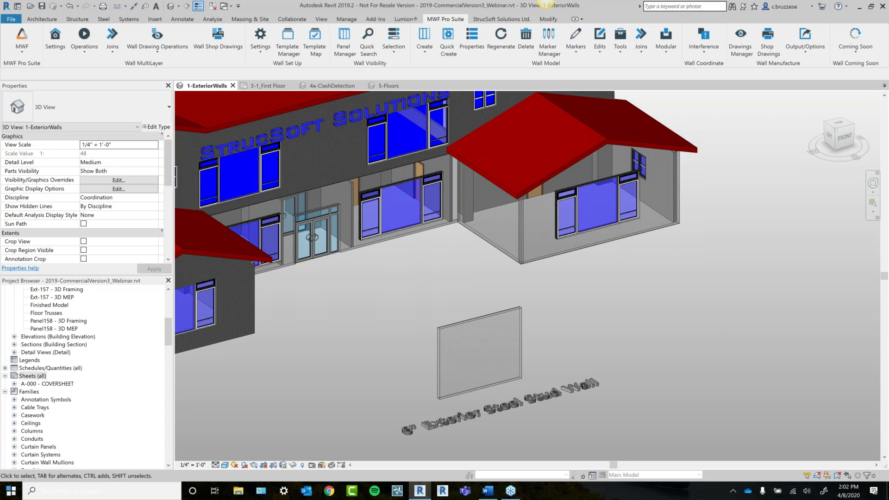
Open the framing panel creation settings for the standalone sample 6" exterior steel stud wall in front of the building.
scroll(704, 301, down, 1)
middle_drag(651, 298, 655, 315)
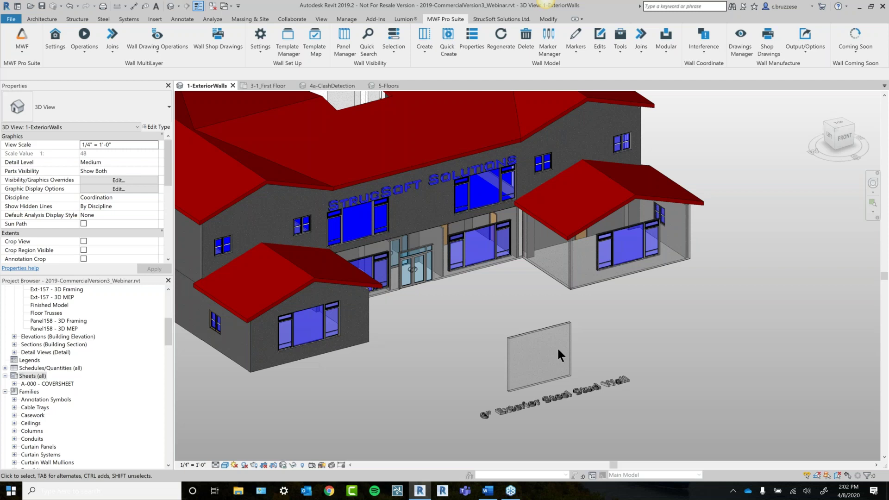
click(557, 323)
middle_drag(623, 381, 638, 303)
shift+middle_drag(616, 275, 606, 301)
click(593, 310)
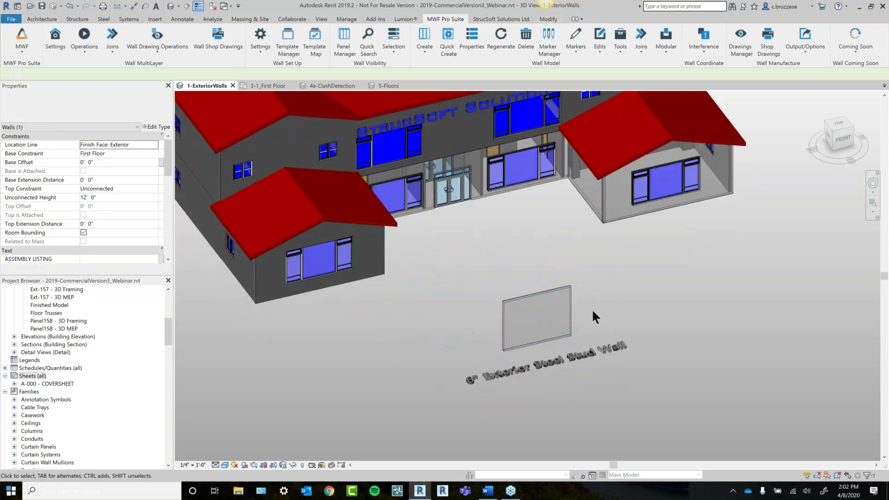
click(563, 299)
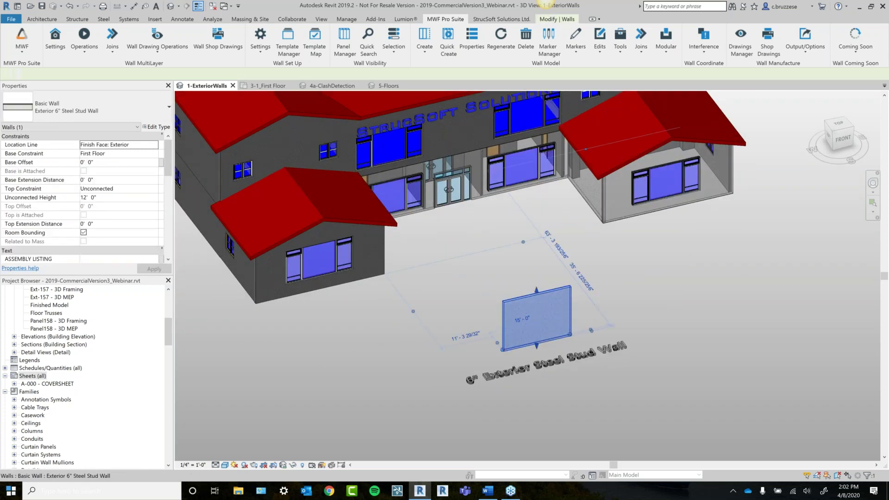
click(425, 37)
drag(364, 127, 277, 121)
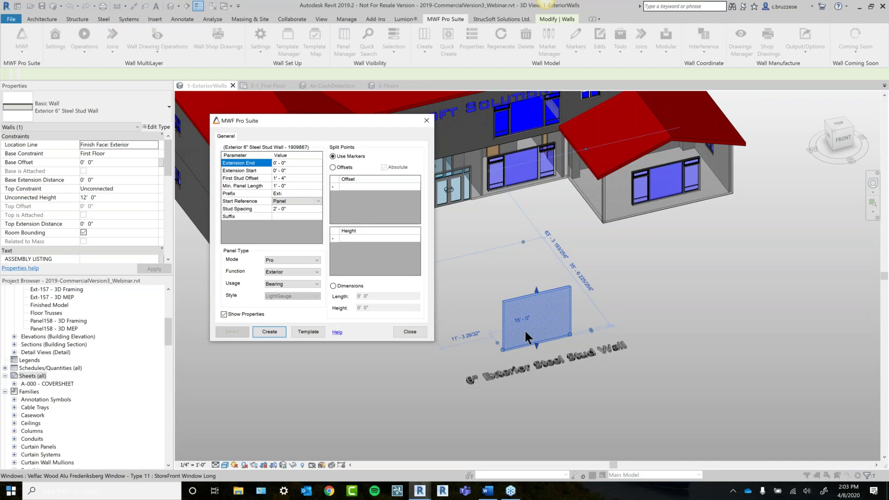
Browse the framing templates stored on disk in the Default and MWF_LGS folders.
click(295, 332)
drag(355, 126, 318, 125)
click(319, 140)
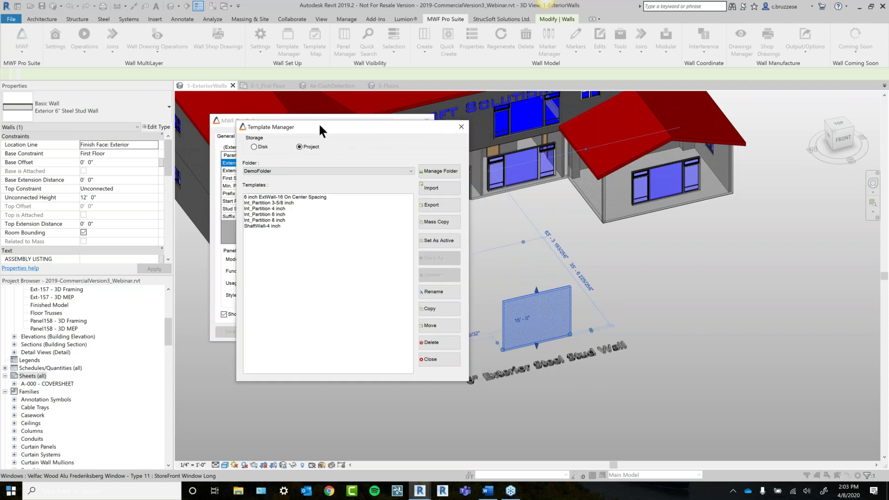
click(251, 147)
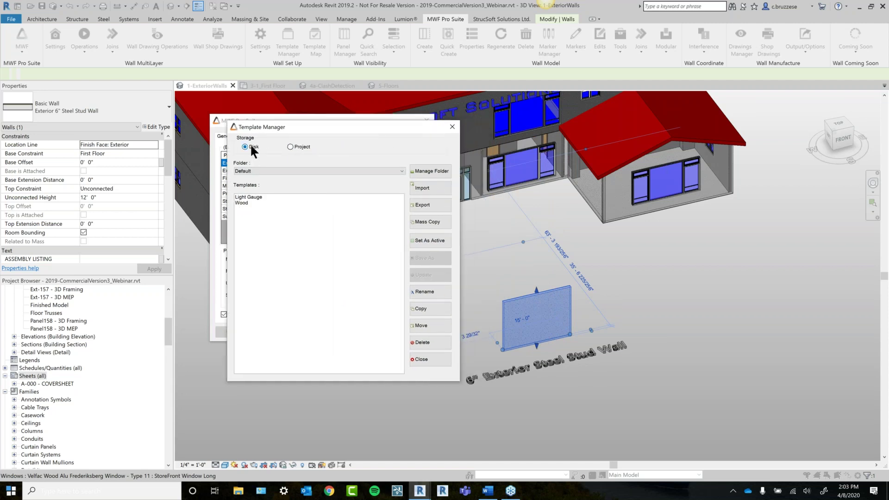
click(250, 168)
click(251, 176)
click(250, 196)
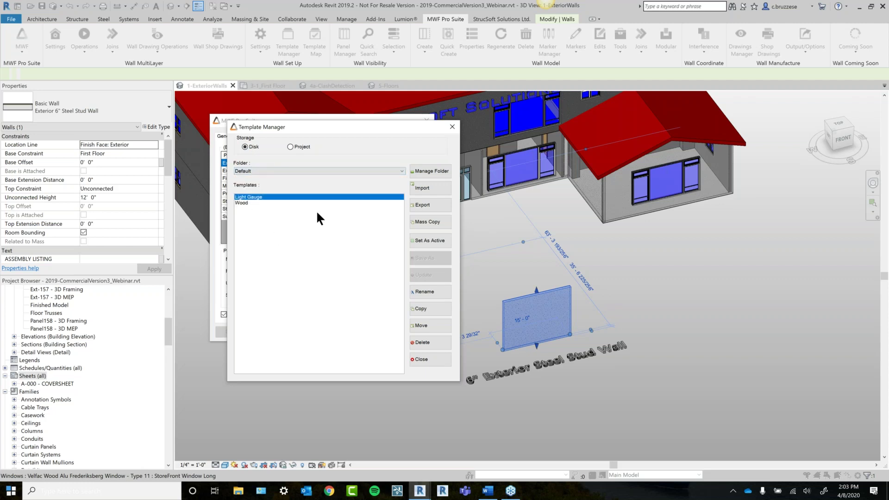
click(259, 169)
click(260, 181)
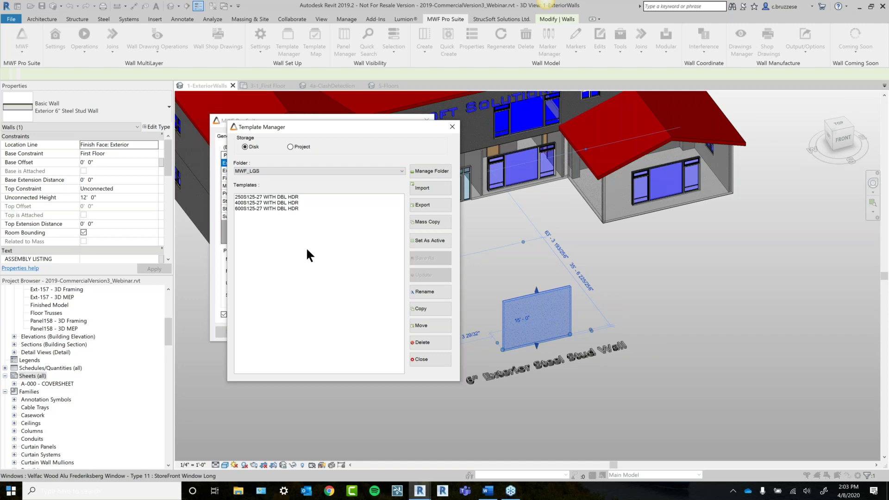
Set the project template "6 inch ExtWall-16 On Center Spacing" from DemoFolder as the active template.
click(291, 147)
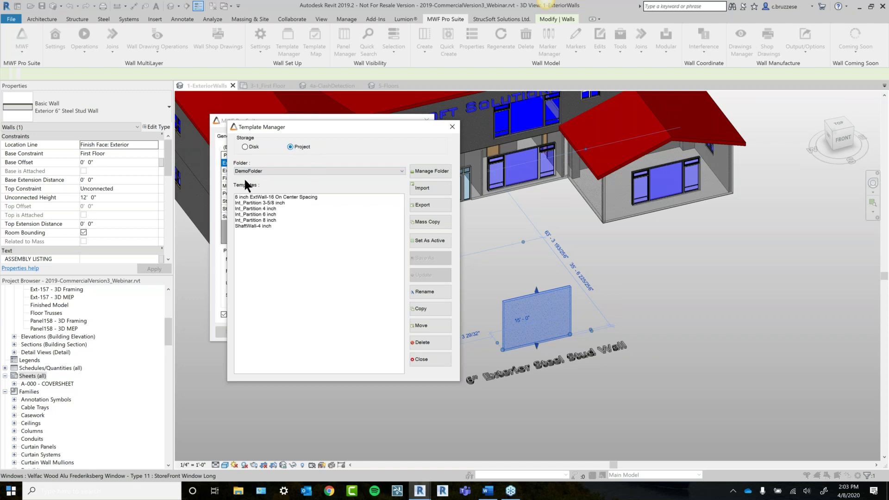
click(288, 197)
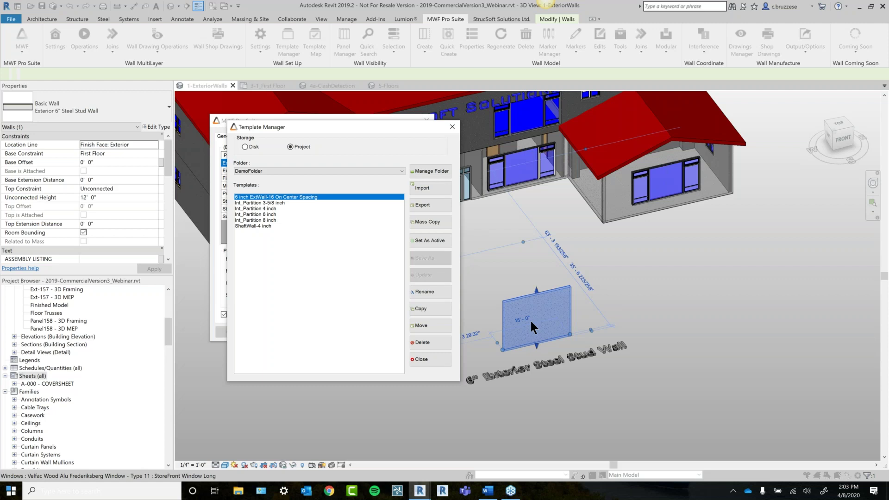
click(419, 239)
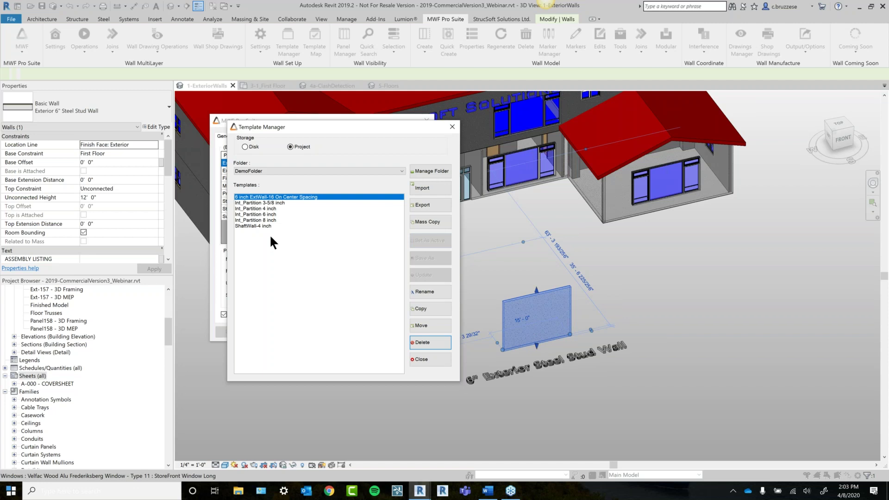
click(431, 360)
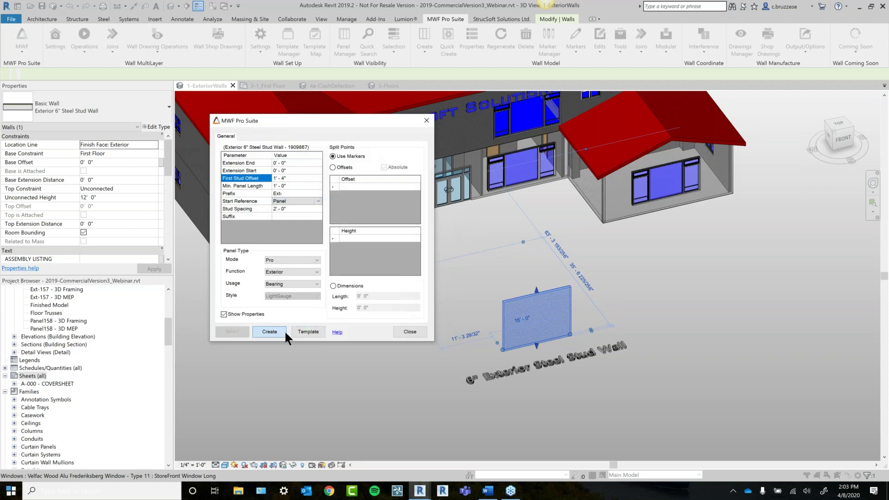
Create the framing panel on the sample exterior wall, accepting the panel properties from the template.
click(283, 331)
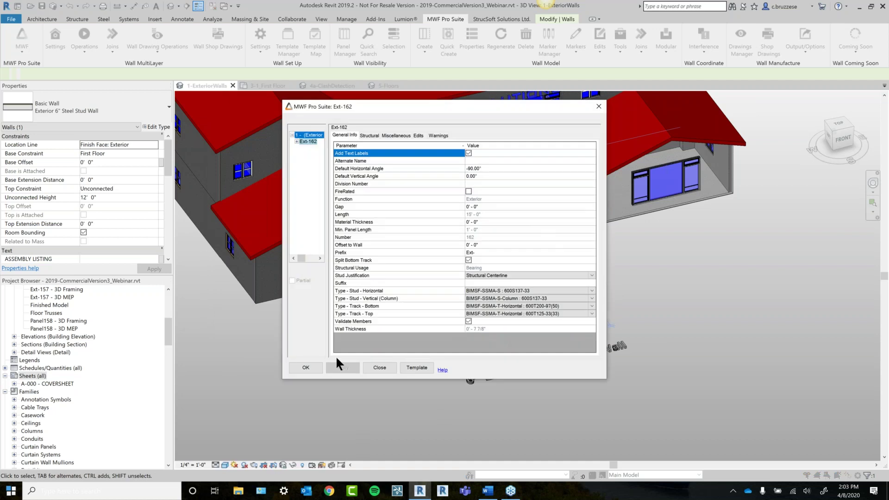
click(307, 368)
key(Escape)
Review the general and miscellaneous panel properties of the framed sample wall.
scroll(583, 324, up, 3)
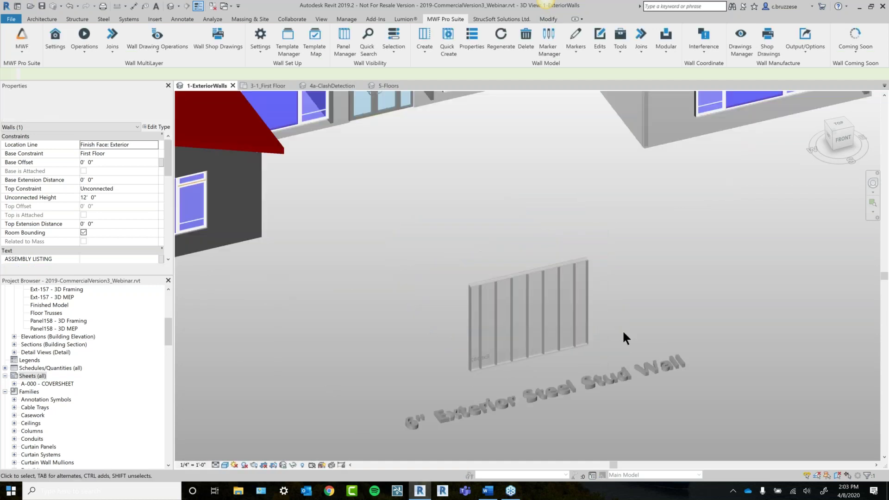
click(543, 271)
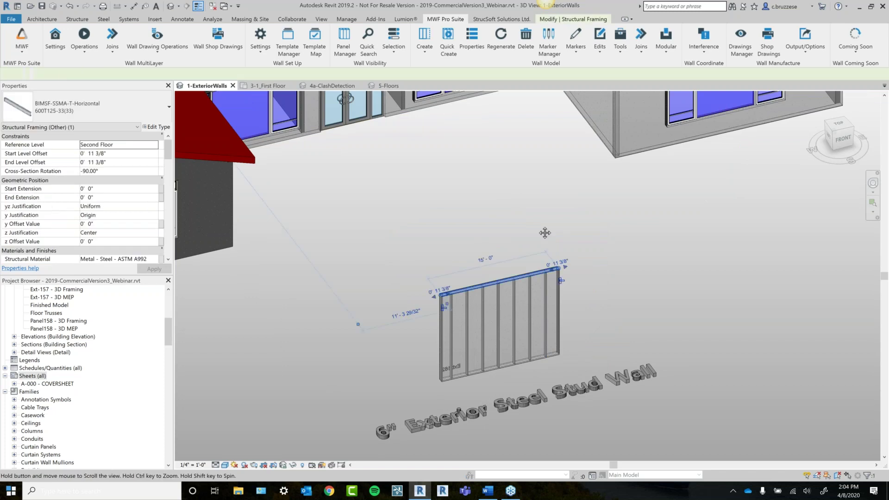
middle_drag(545, 233, 541, 219)
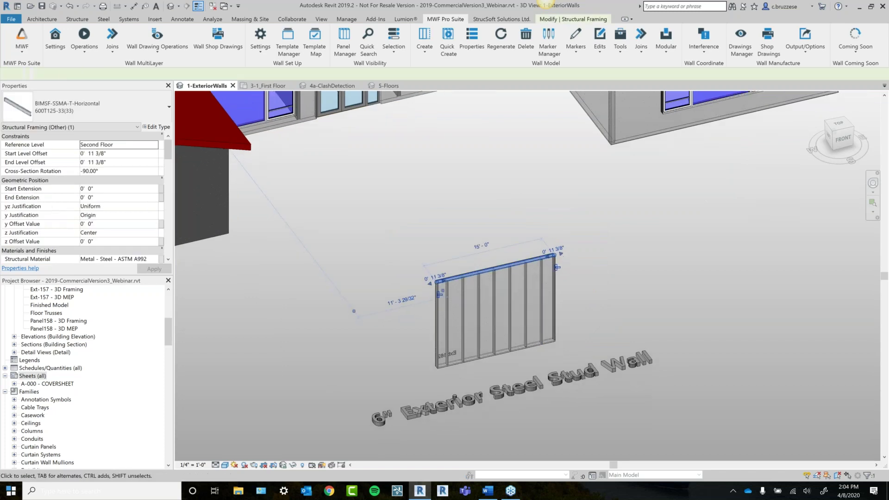
click(473, 52)
drag(475, 99, 271, 54)
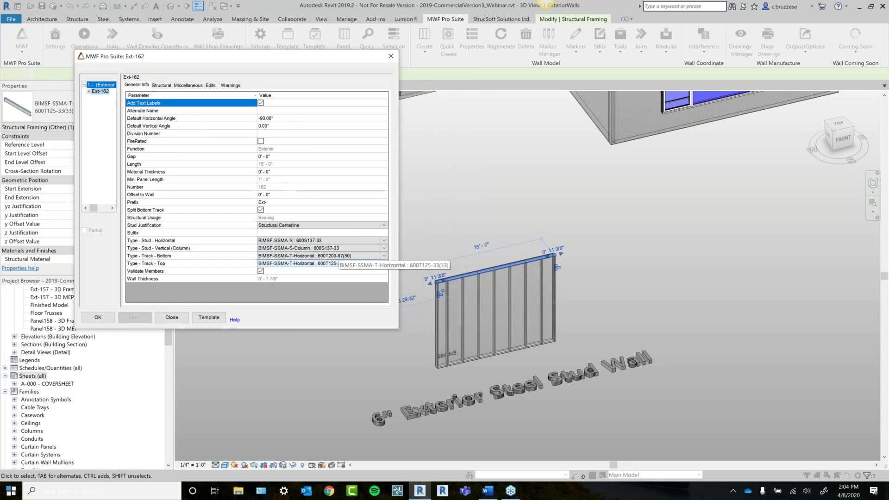
click(179, 84)
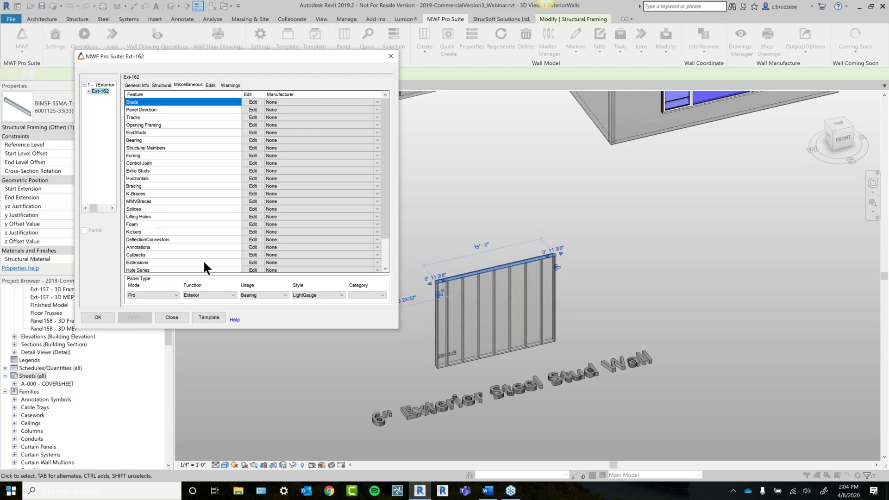
click(98, 317)
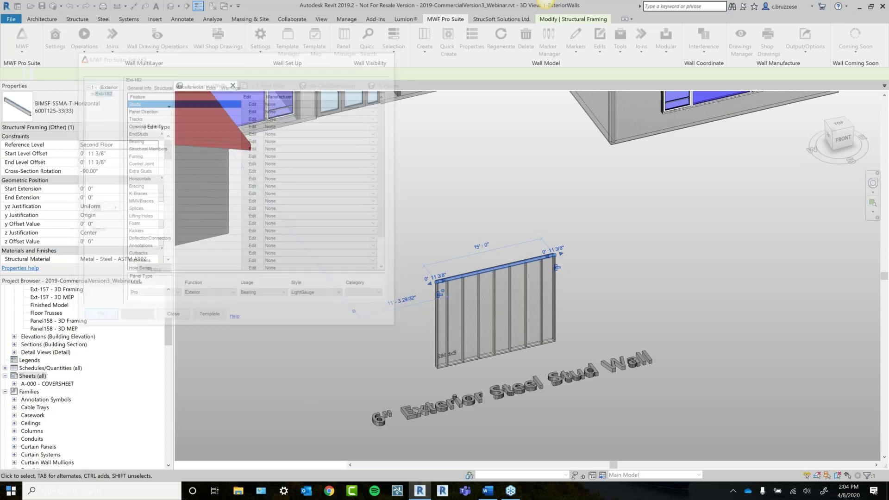
click(310, 386)
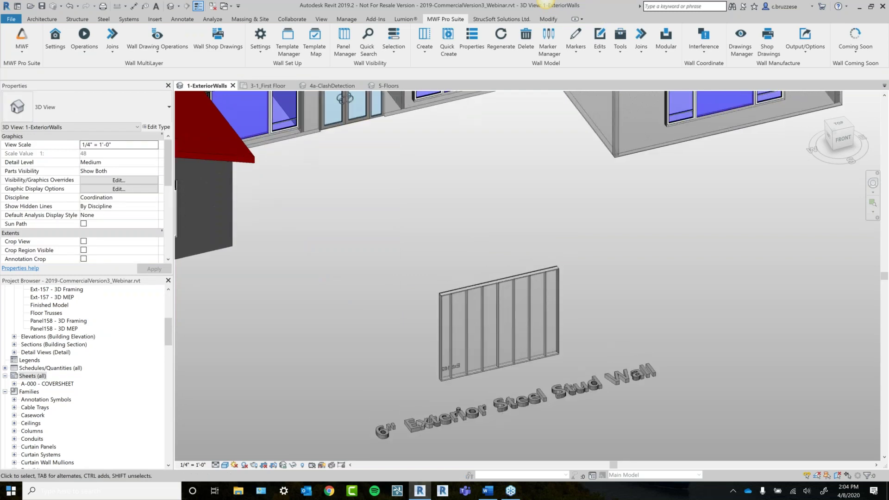
Examine the Demo template map's wall type and template pairings, including the wall types available for its first row.
click(315, 46)
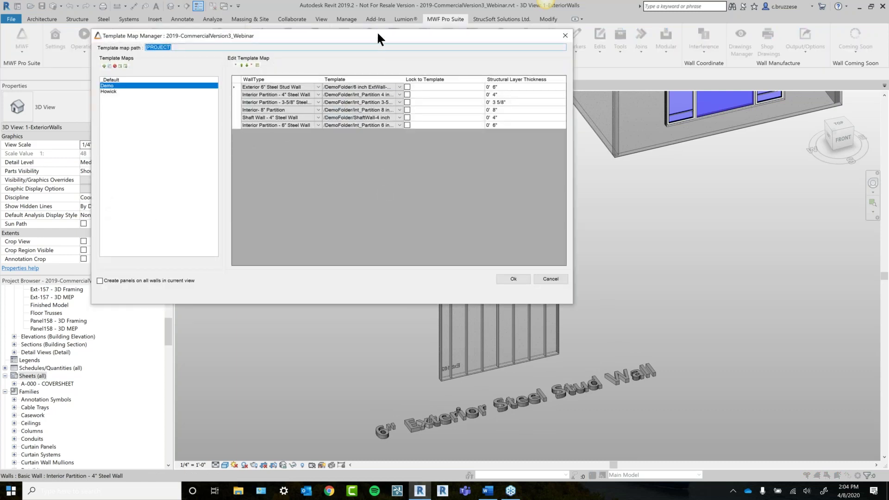
drag(378, 32, 405, 181)
drag(432, 227, 489, 227)
drag(357, 228, 400, 229)
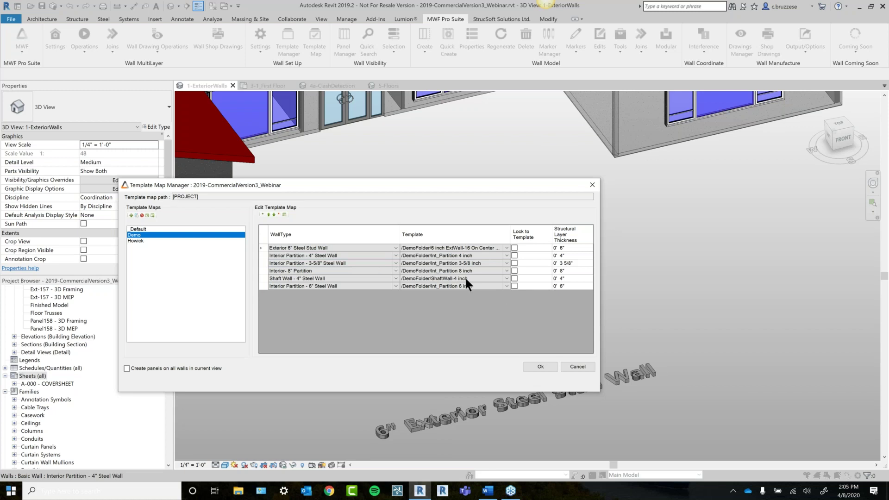
drag(398, 232, 385, 232)
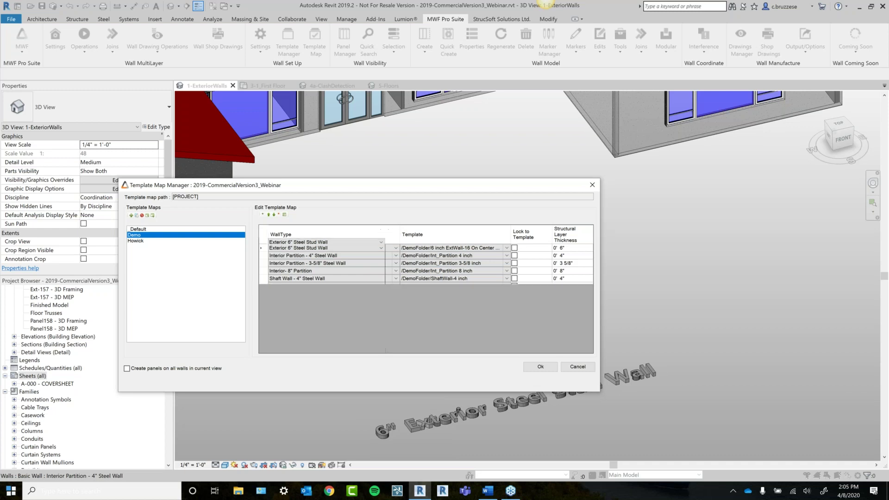
click(381, 241)
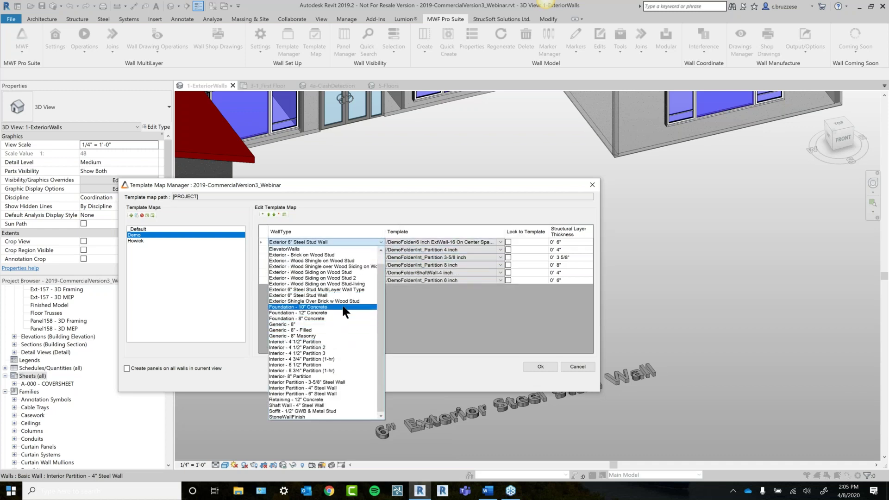
click(471, 305)
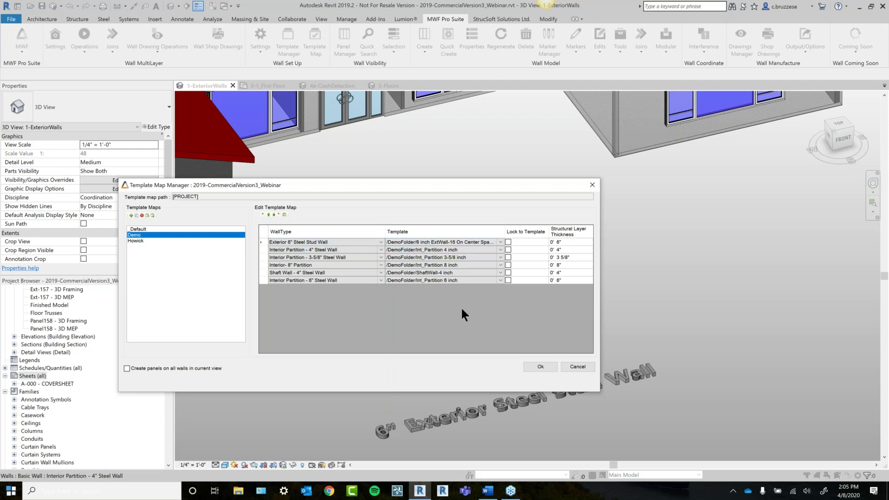
drag(462, 187, 462, 160)
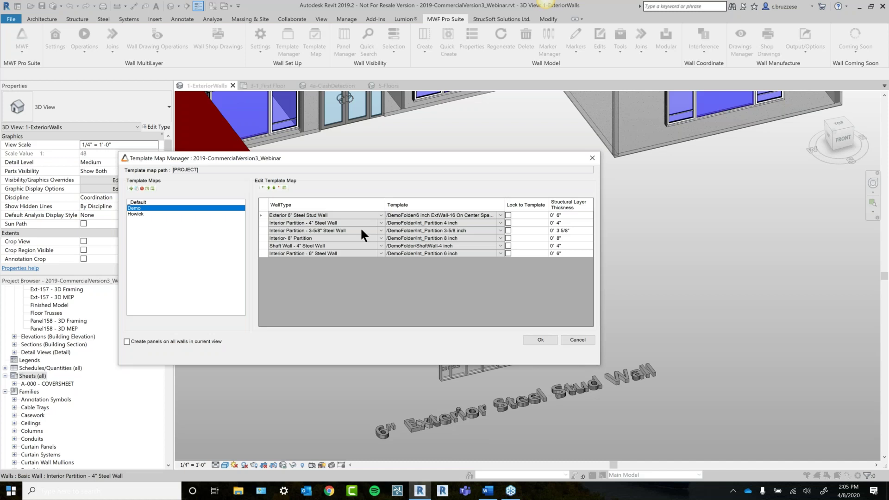
click(547, 343)
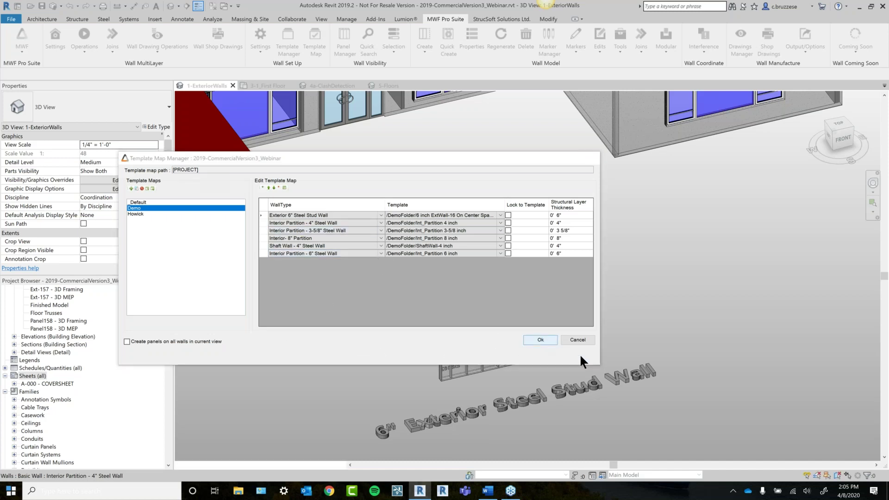
Quick-create a framing panel on the side wall of the building's projecting wing, beside the entrance front.
middle_drag(482, 302, 472, 421)
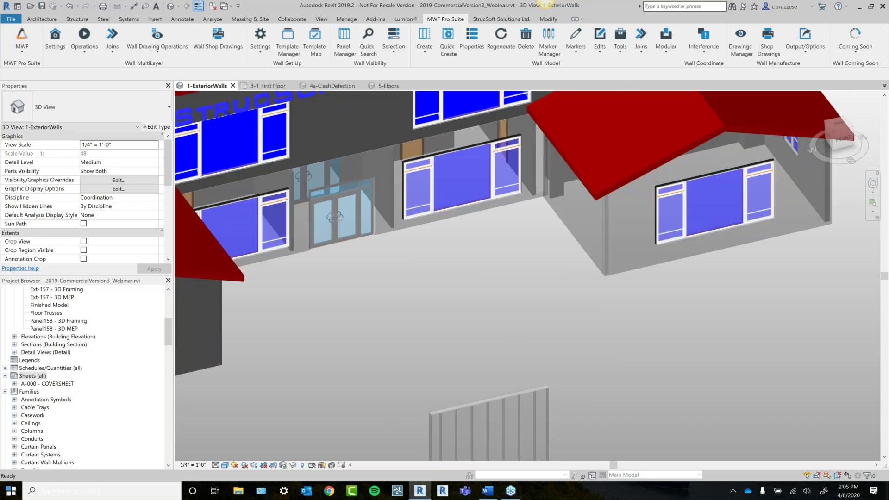
click(584, 255)
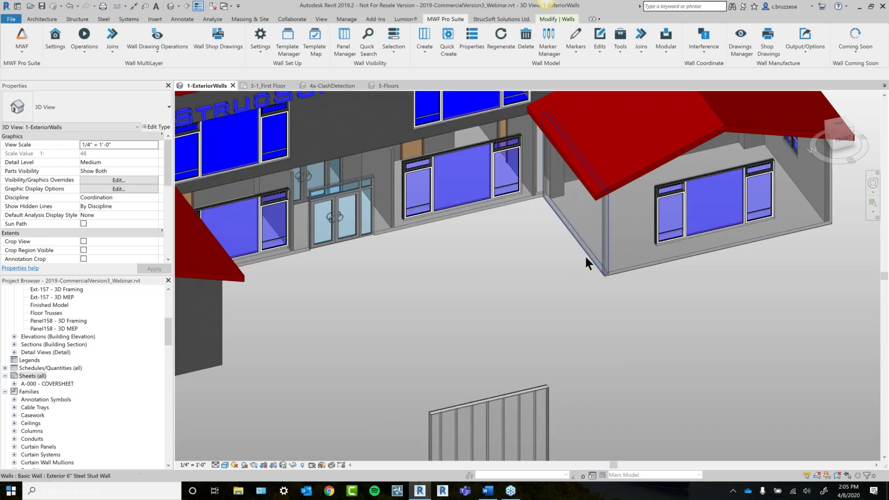
click(448, 45)
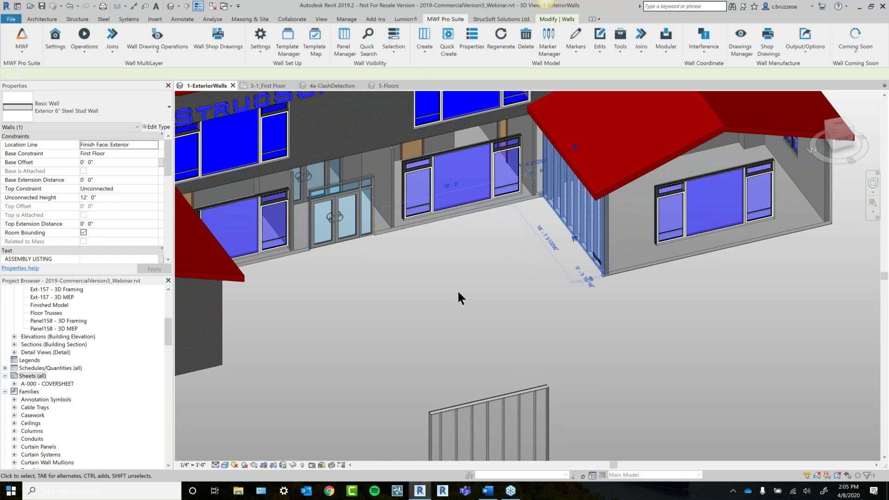
scroll(457, 293, down, 2)
scroll(458, 289, up, 1)
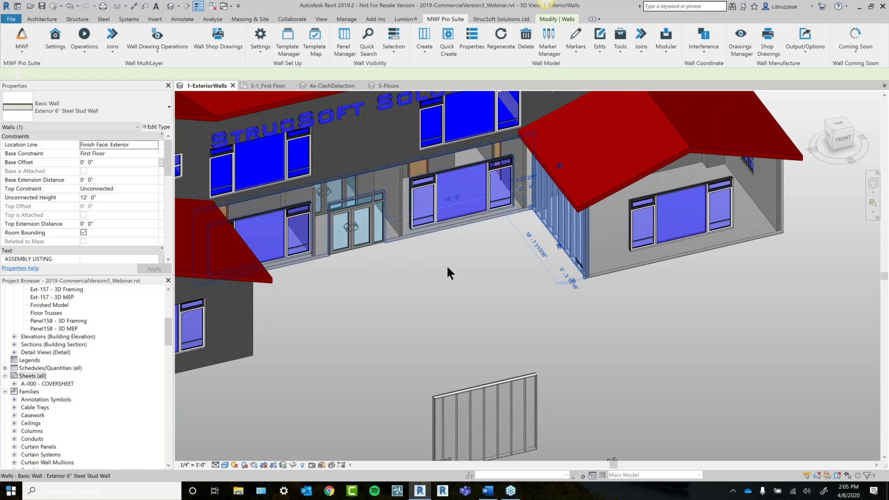
click(411, 243)
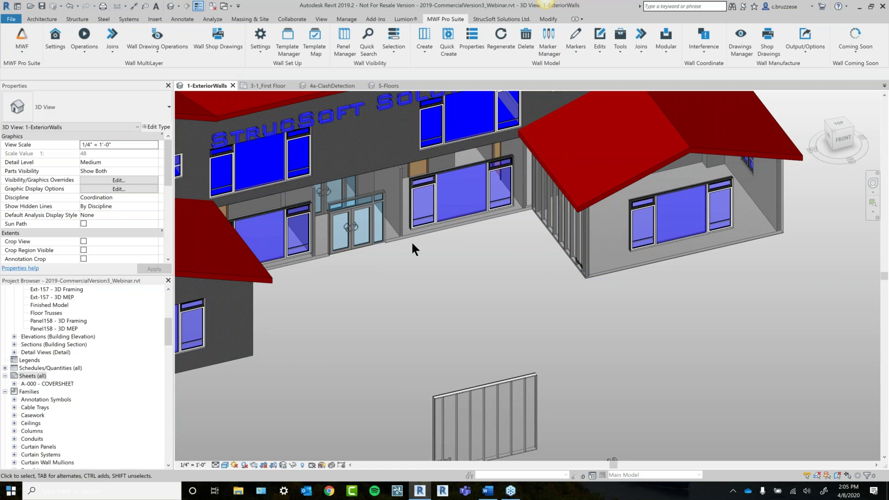
Lock the Exterior 6" Steel Stud Wall type to its template in the Demo template map and accept the map.
scroll(461, 321, down, 2)
middle_drag(461, 321, 459, 290)
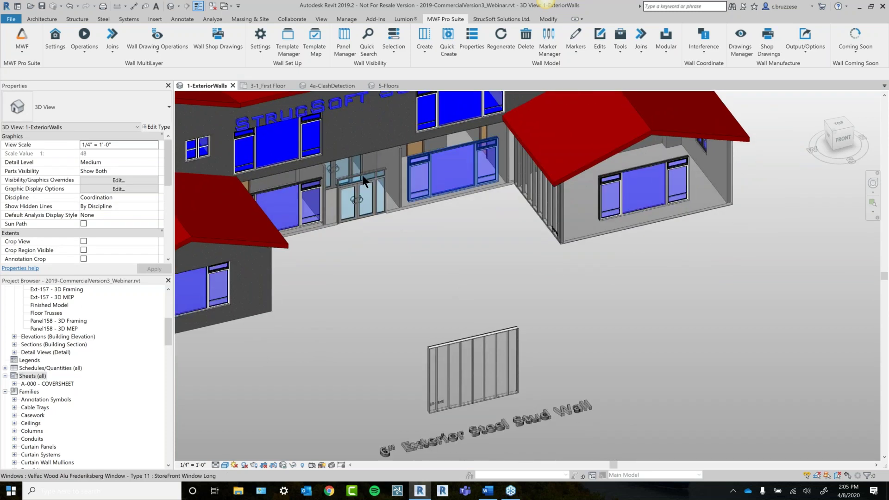
click(321, 54)
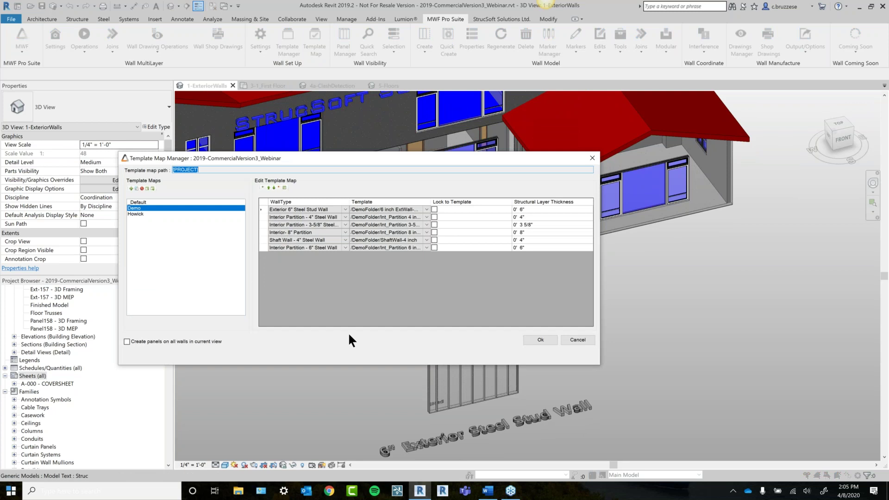
click(434, 209)
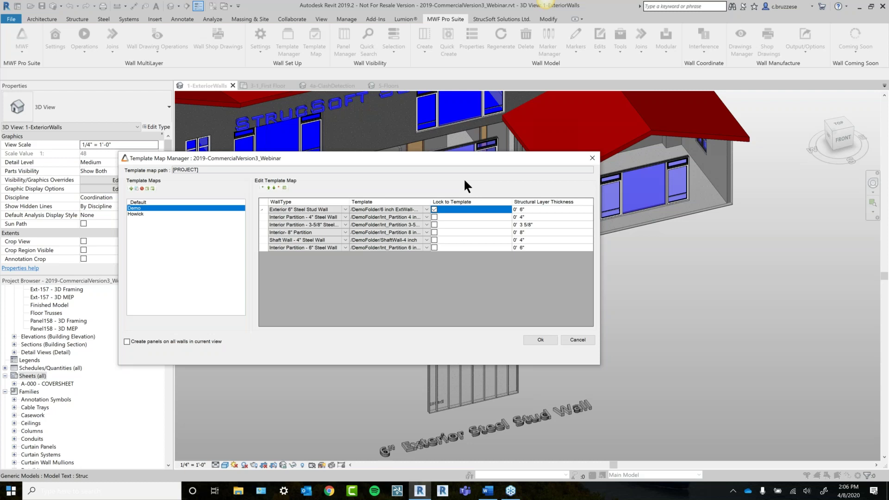
drag(350, 199, 355, 199)
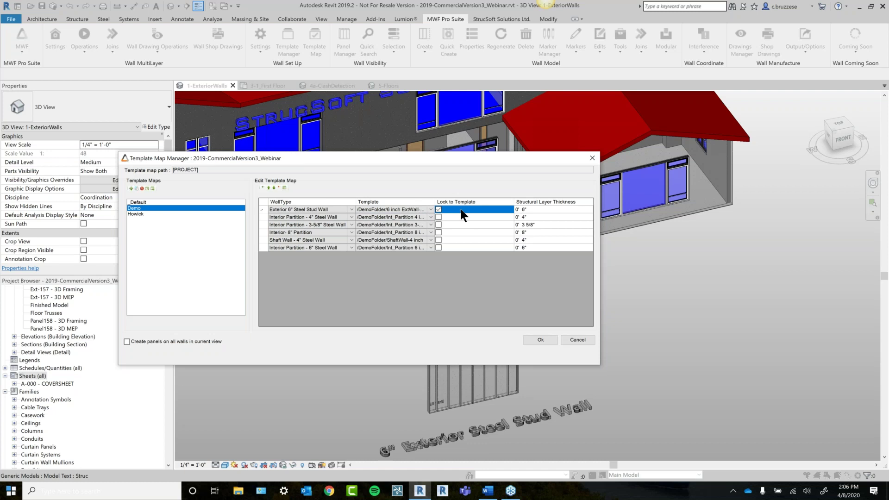
click(548, 342)
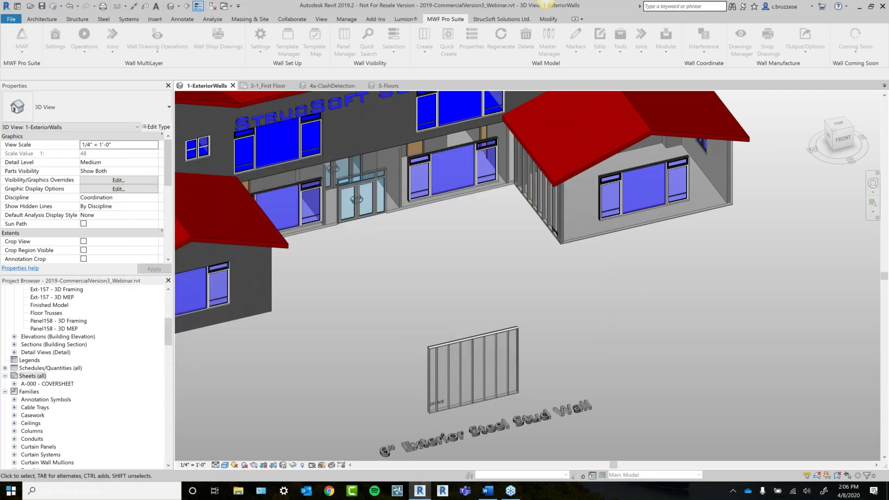
Try to quick-create framing panels on the projecting wing's front wall and the entrance wall together.
click(619, 229)
ctrl+click(439, 202)
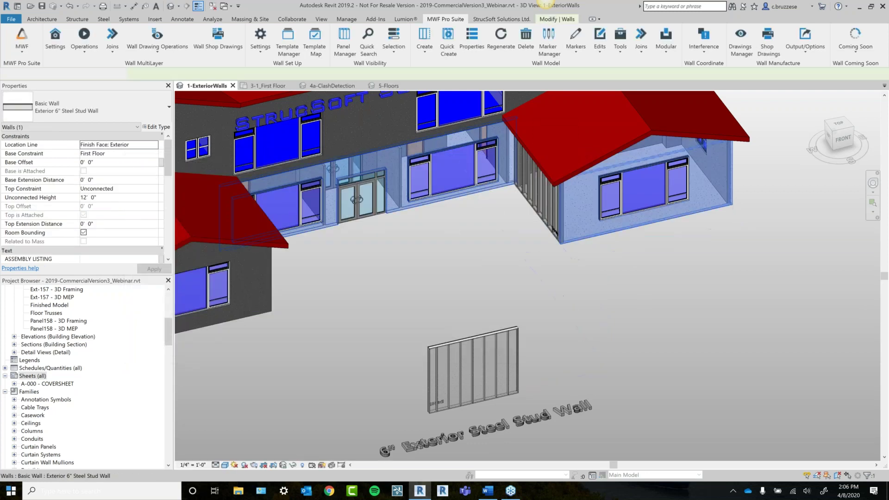
click(447, 44)
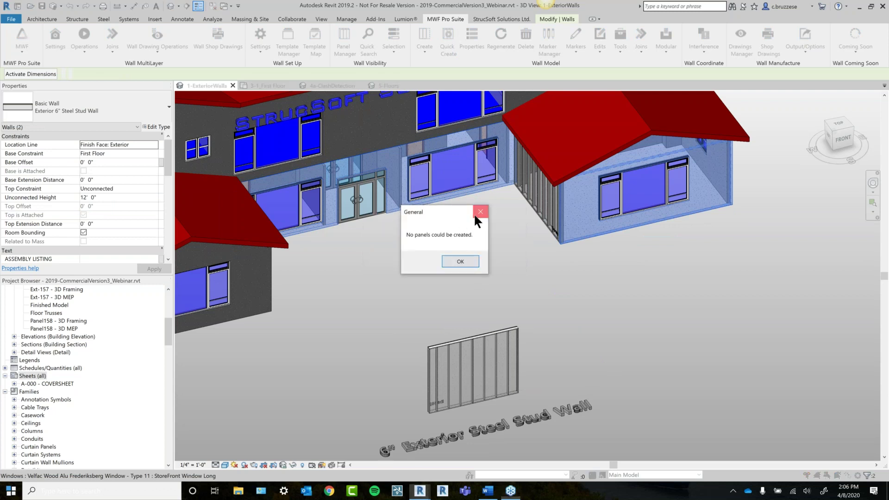
click(474, 214)
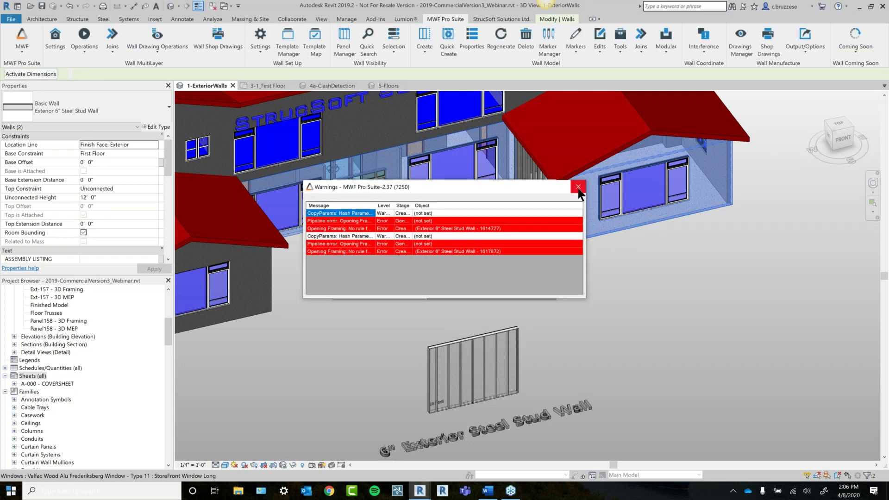
click(578, 188)
click(548, 187)
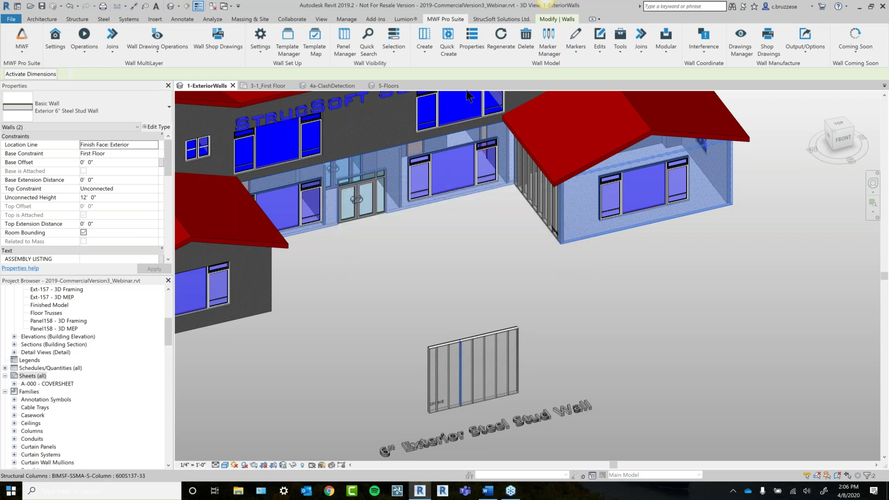
Set the sample wall panel's opening framing to use the settings from the Openings tab.
click(467, 37)
click(466, 214)
click(479, 360)
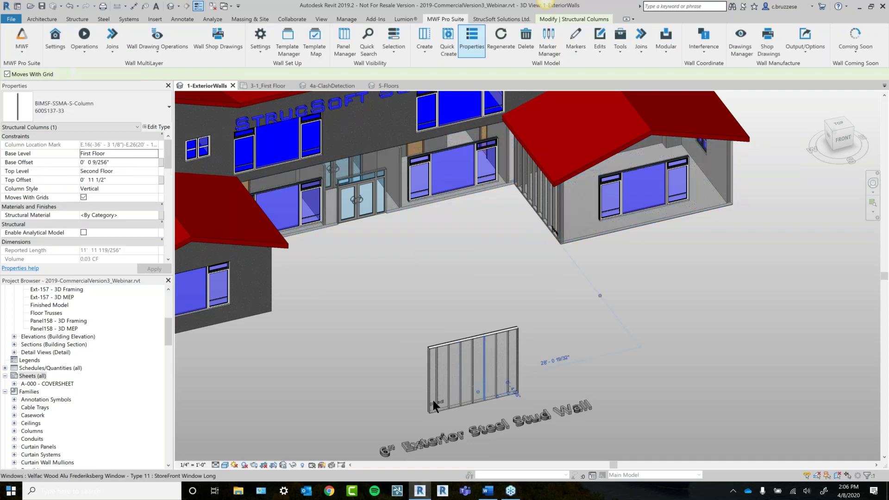
click(397, 135)
click(455, 174)
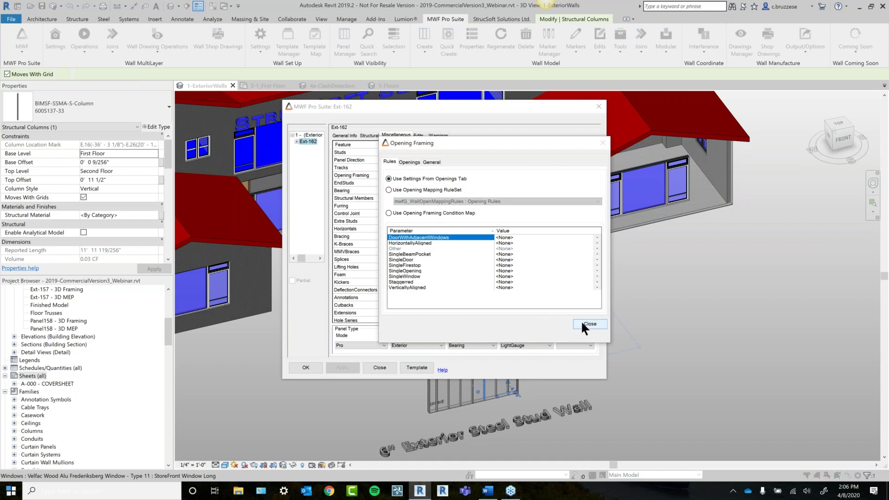
click(580, 321)
Overwrite the project template "6 inch ExtWall-16 On Center Spacing" with the sample panel's opening framing settings and accept the panel properties.
click(416, 367)
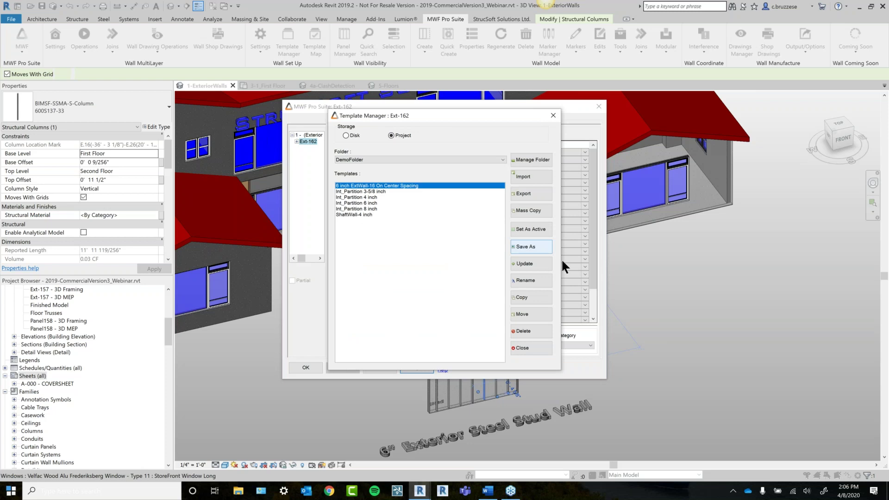
click(530, 263)
click(439, 260)
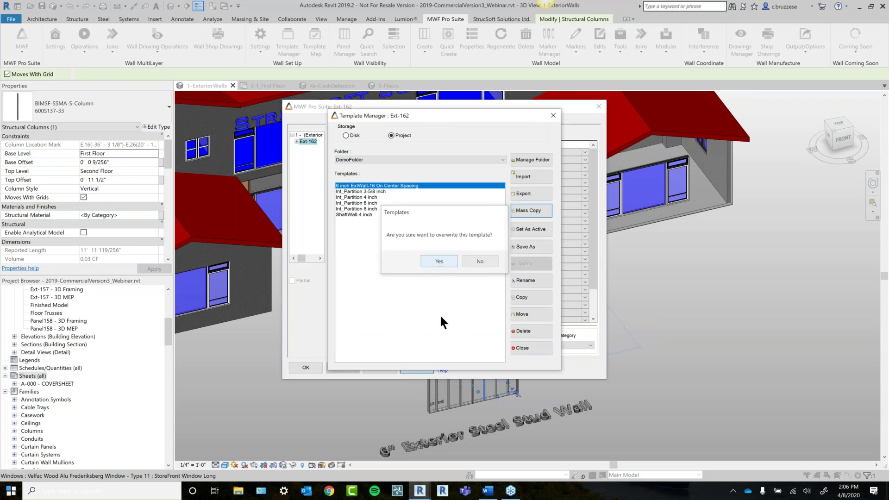
click(514, 348)
click(301, 371)
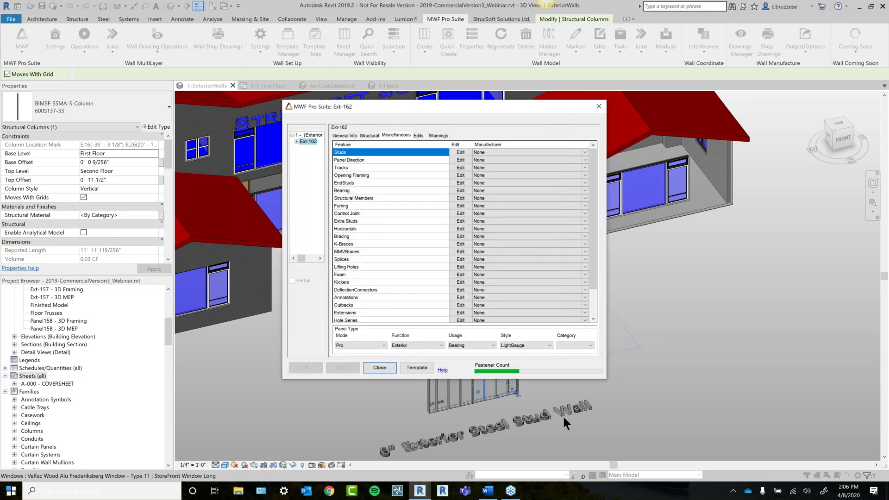
key(Escape)
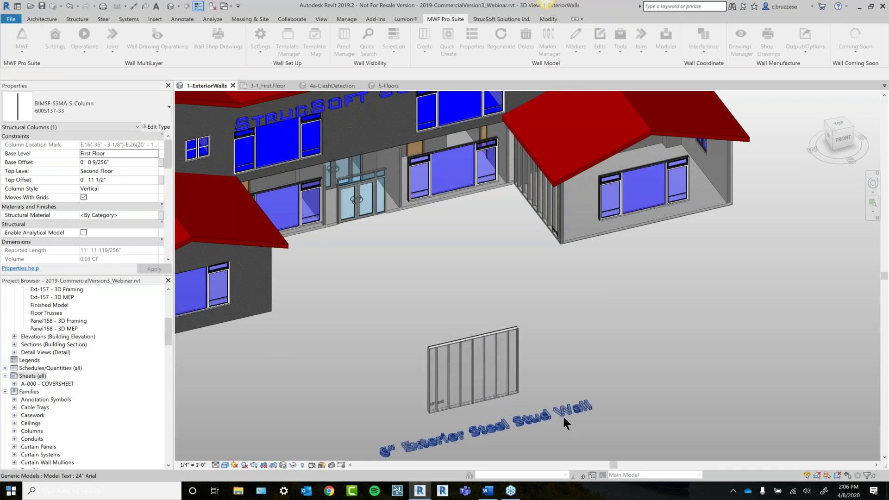
Quick-create framing panels on the entrance wall and the projecting wing's front wall.
click(412, 227)
ctrl+click(607, 233)
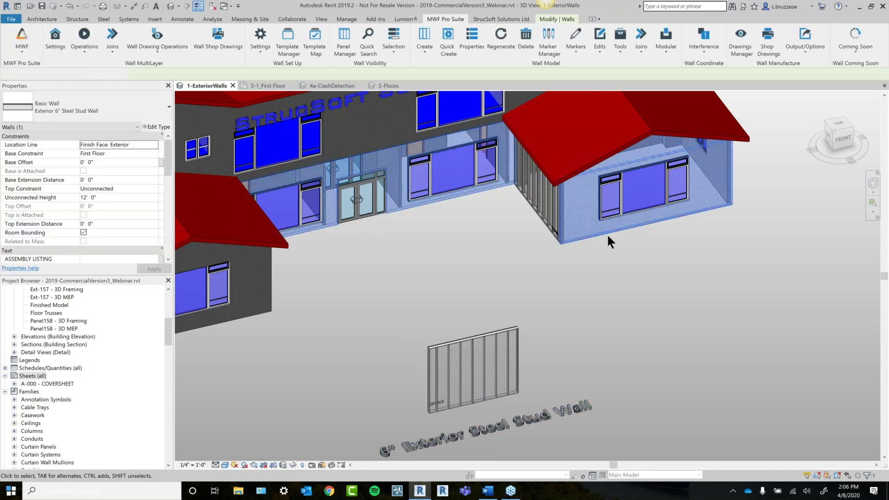
key(q)
key(c)
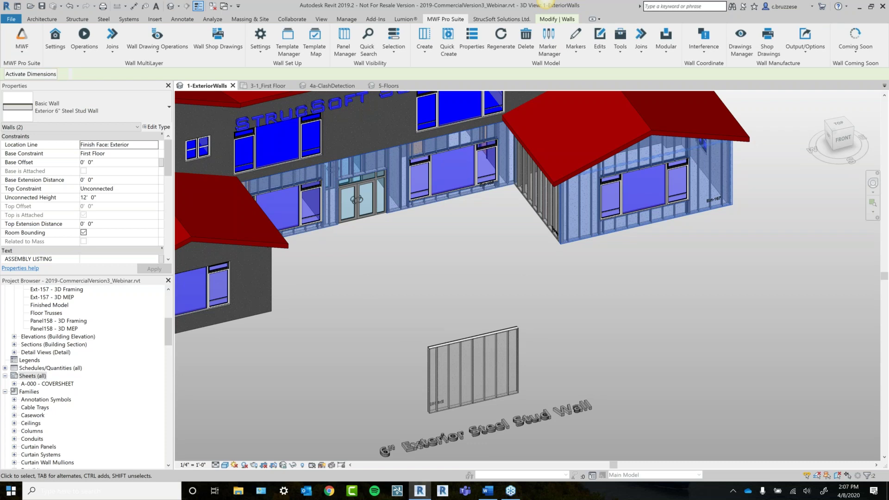
middle_drag(480, 230, 482, 237)
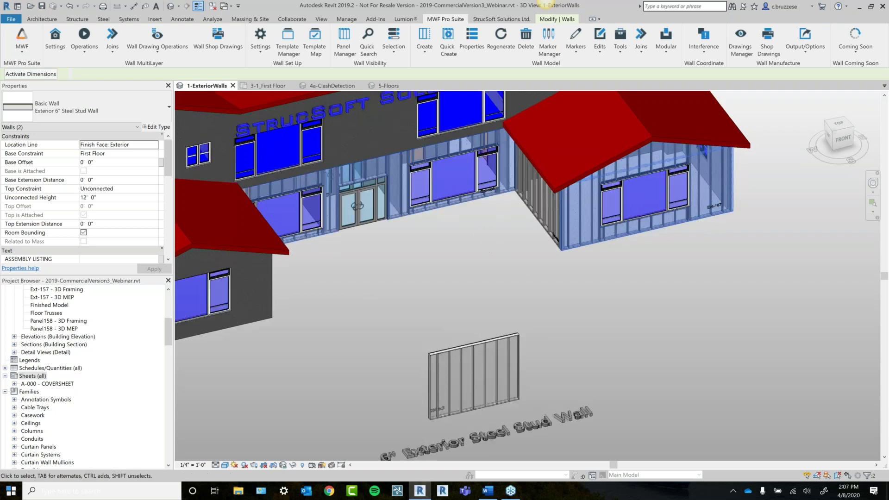
Check the Lock to Template setting of the Exterior 6" Steel Stud Wall in the Demo template map.
click(460, 257)
click(321, 48)
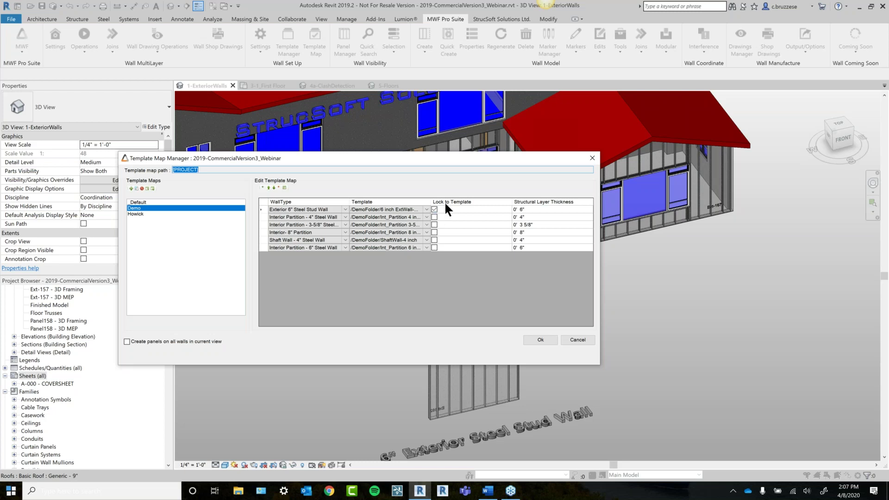
click(537, 341)
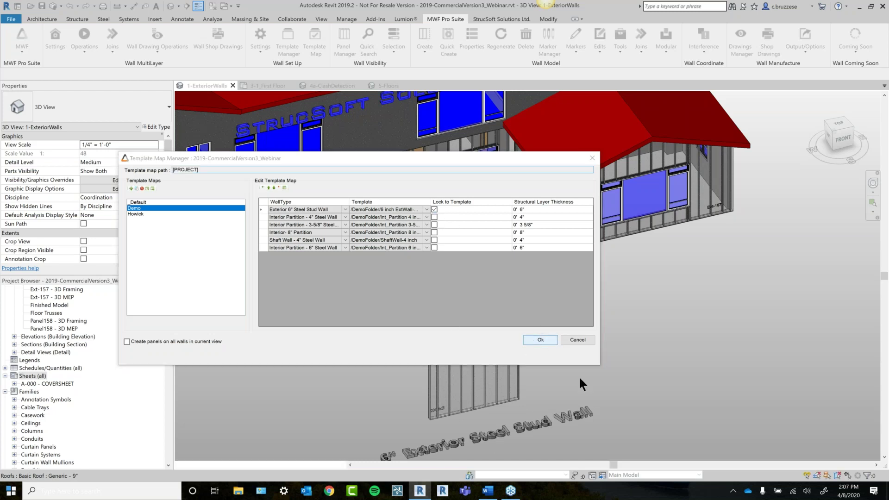
Try to modify the template-locked framing panel on the projecting wing's front wall.
click(576, 235)
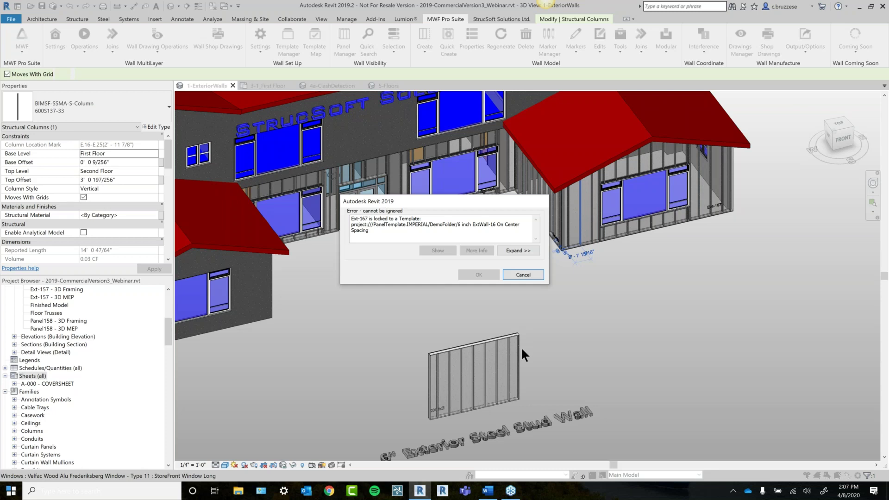
click(523, 274)
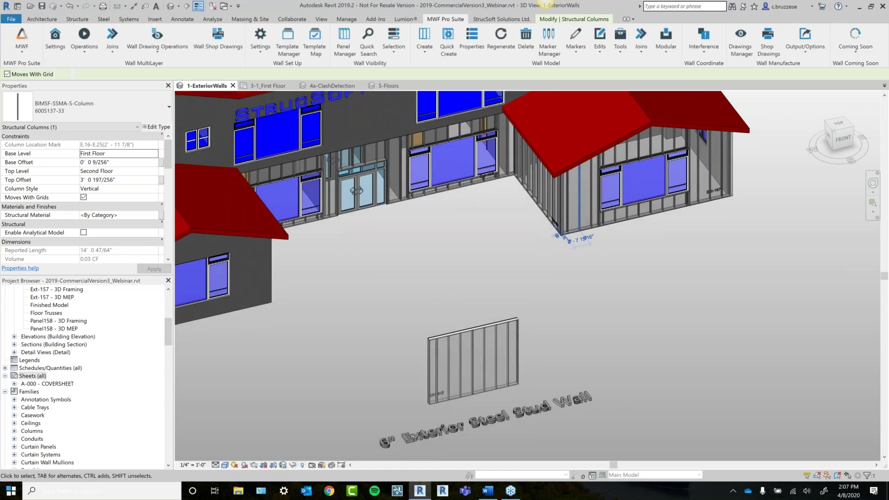
middle_drag(469, 319, 469, 301)
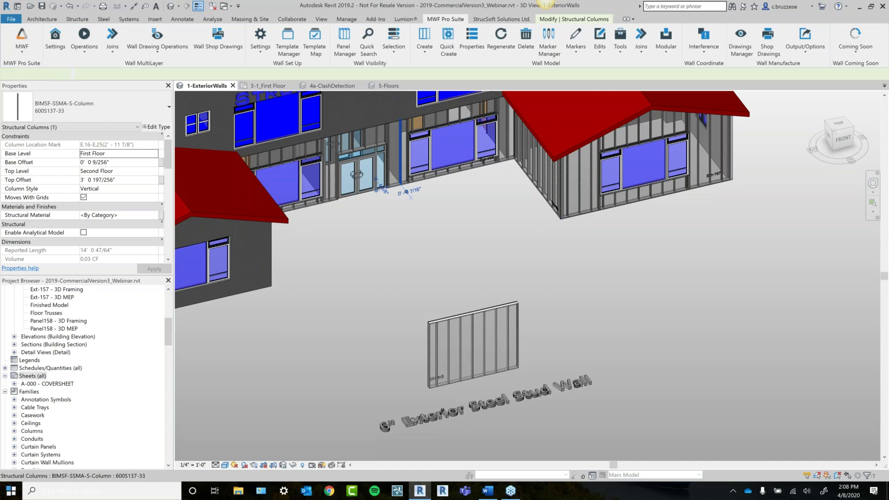
Set the sample wall panel's stud spacing to 1'4" and apply it to the framing.
click(460, 333)
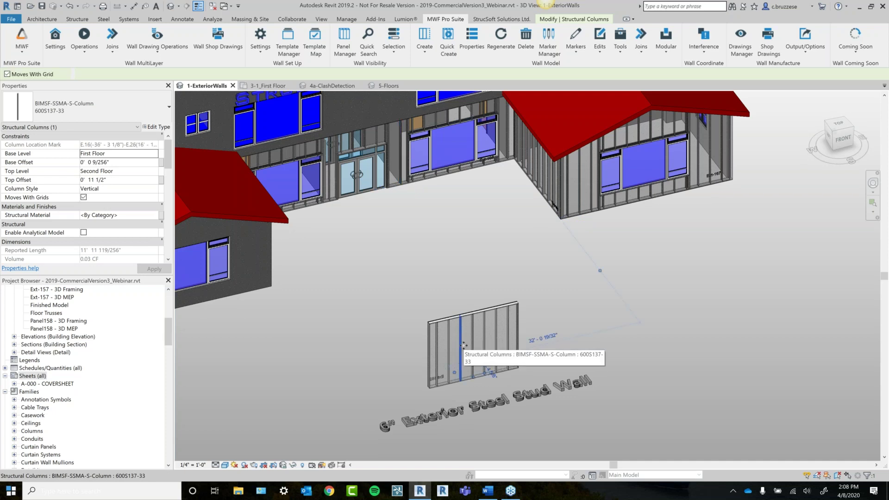
click(471, 41)
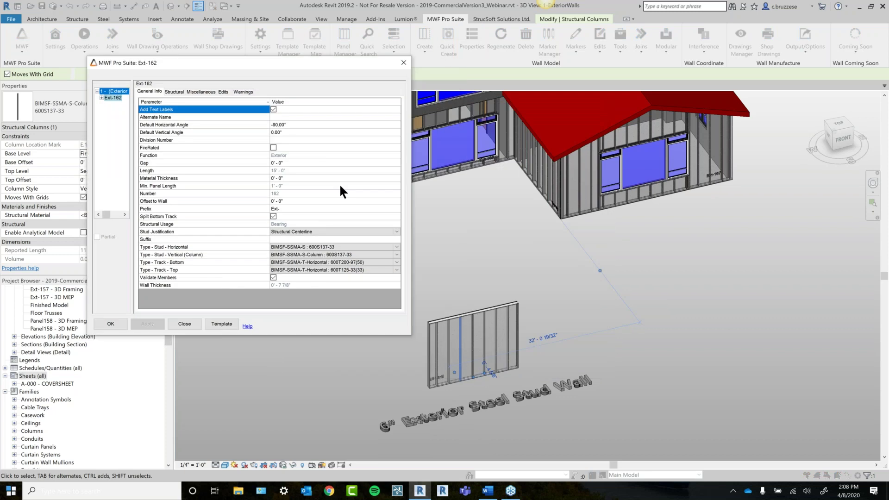
click(201, 92)
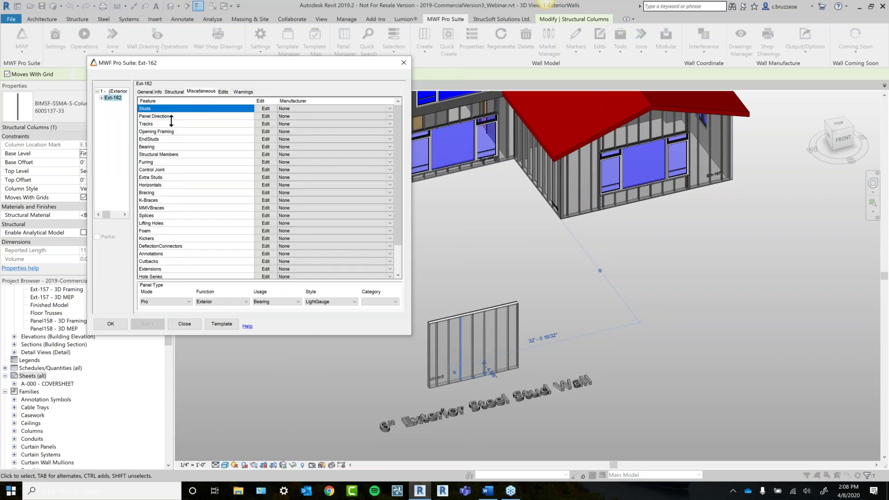
click(171, 116)
click(265, 108)
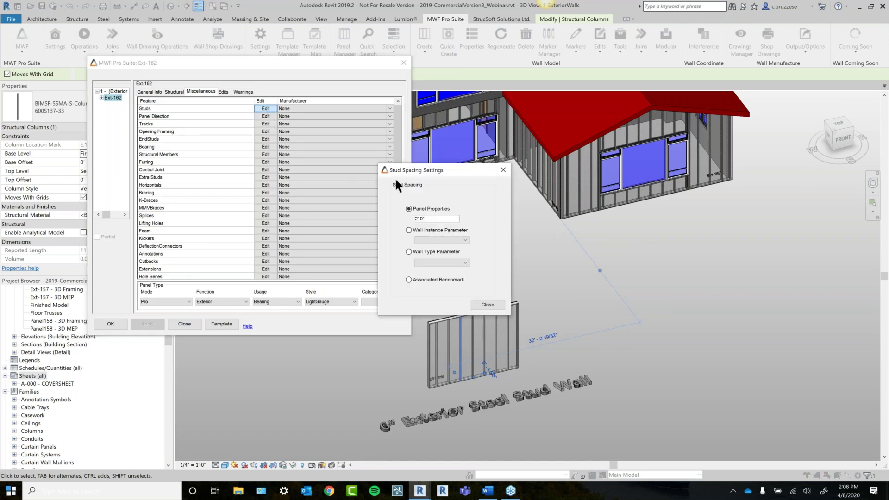
drag(425, 218, 395, 216)
text(1'4)
click(493, 304)
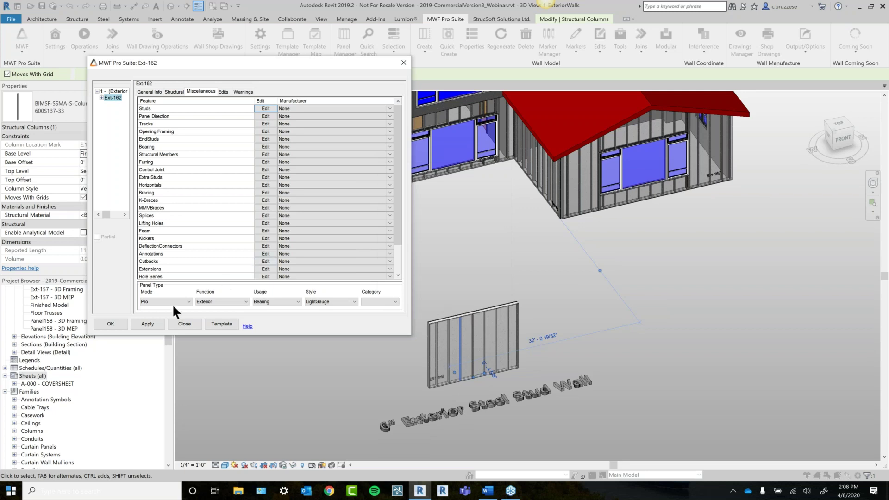
click(148, 323)
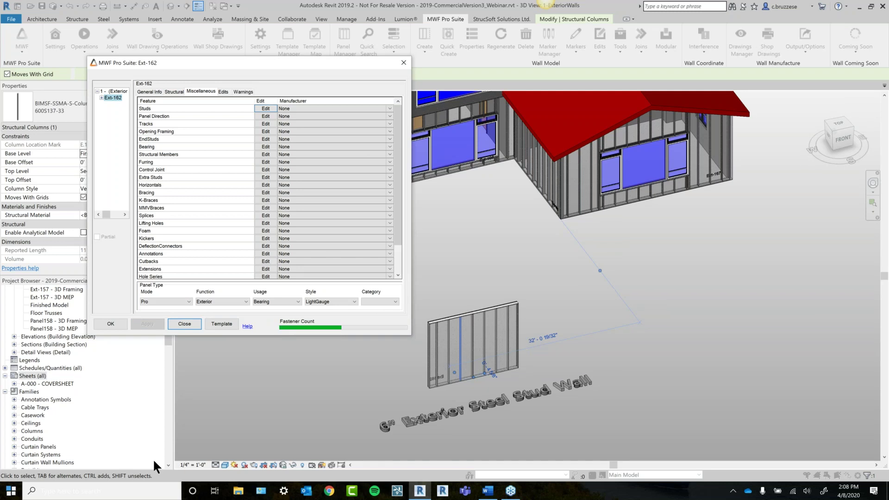
Update the project template "6 inch ExtWall-16 On Center Spacing" in DemoFolder with the sample panel's new stud spacing.
click(230, 326)
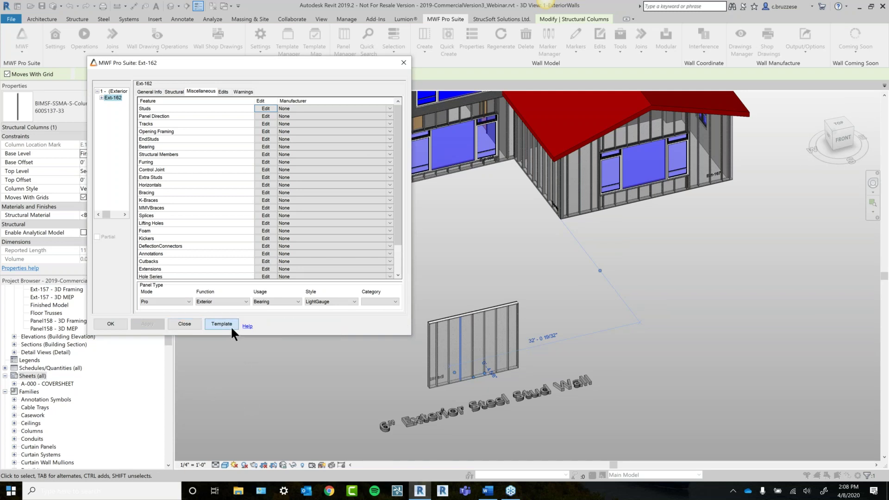
click(391, 135)
click(356, 185)
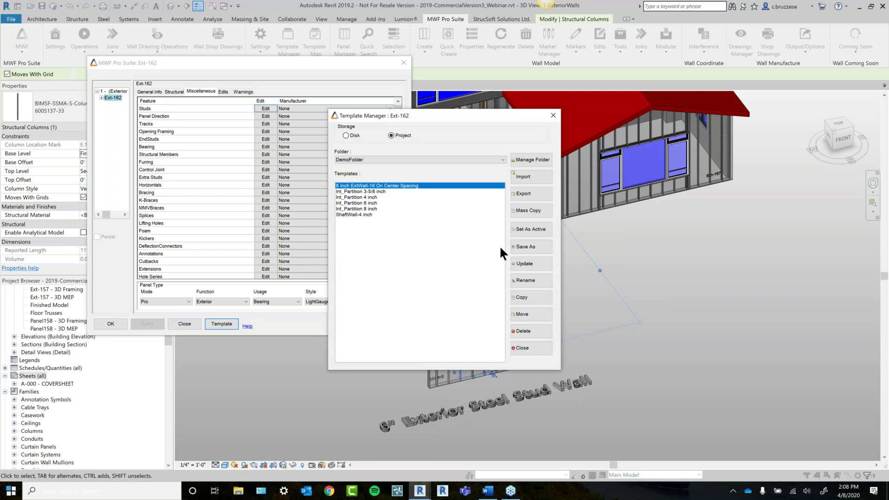
click(518, 263)
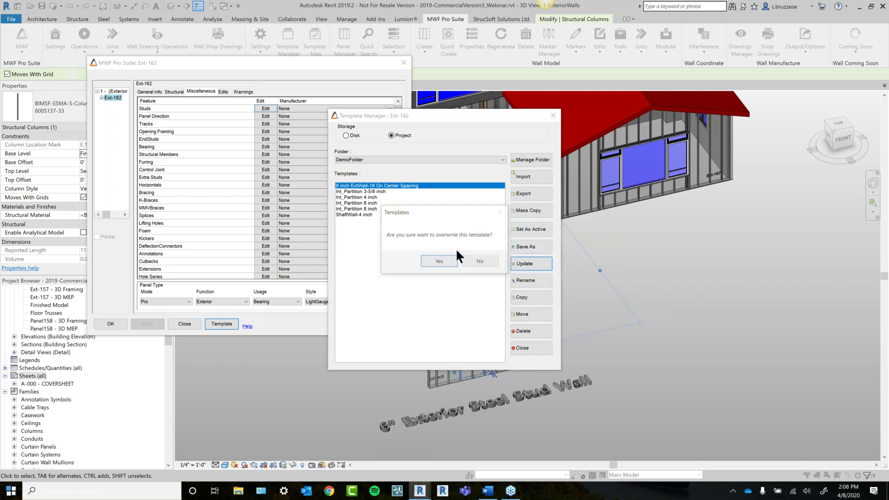
click(431, 260)
click(527, 348)
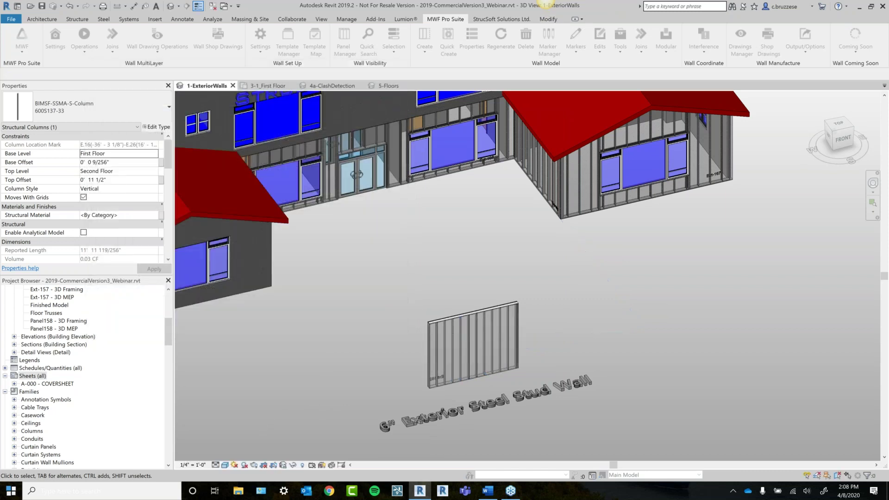
Regenerate the framing of the projecting wing's front wall and the entrance wall from the updated template.
middle_drag(592, 209, 577, 236)
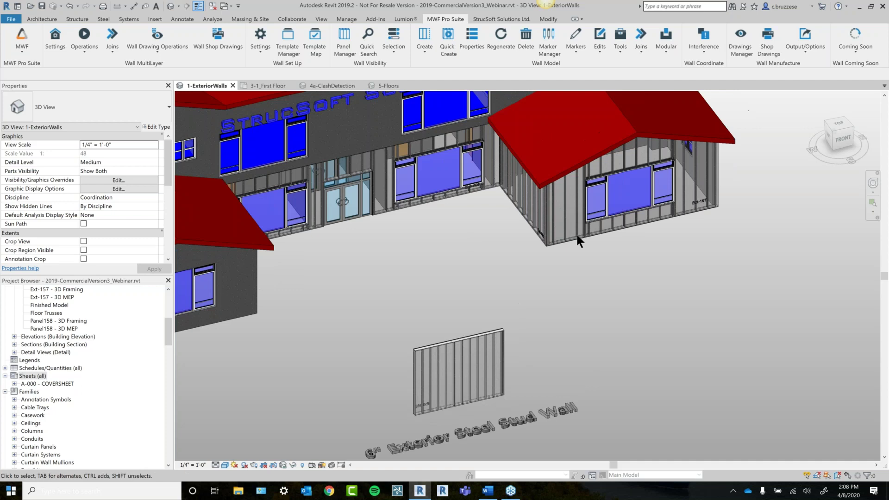
click(577, 236)
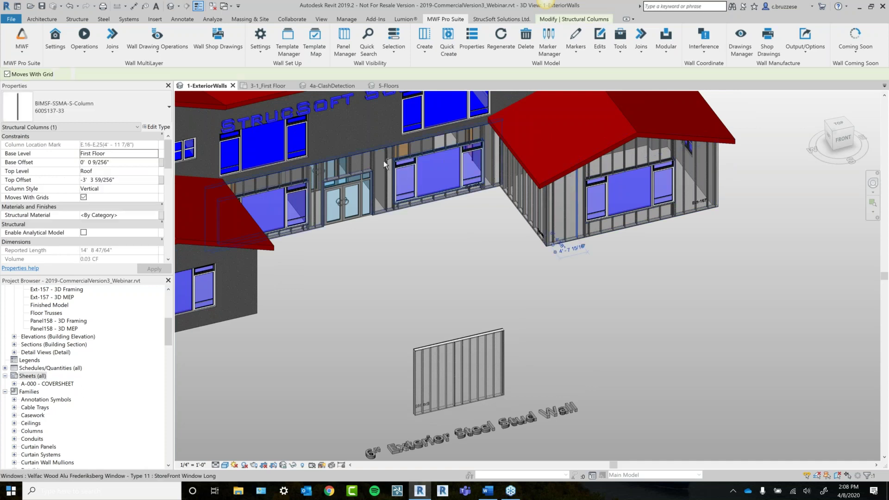
ctrl+click(384, 162)
click(501, 39)
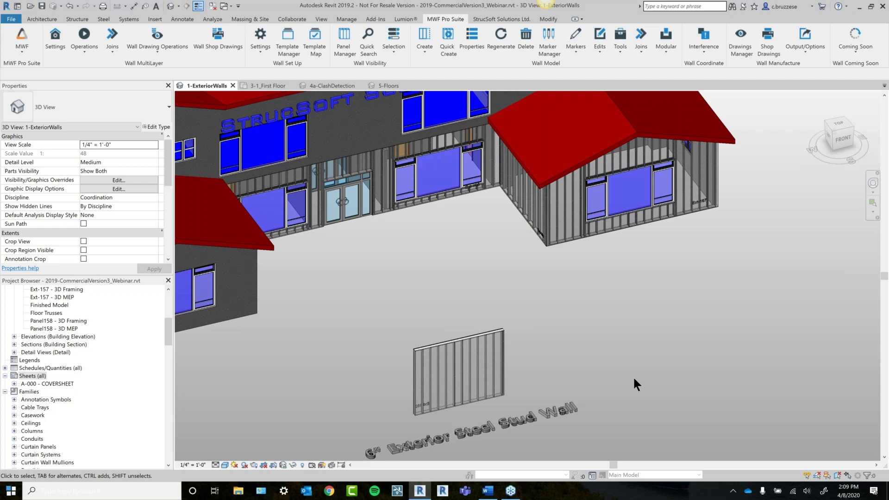
Unlock the framing panel on the projecting wing's side wall from its project-stored panel template.
middle_drag(584, 304, 563, 294)
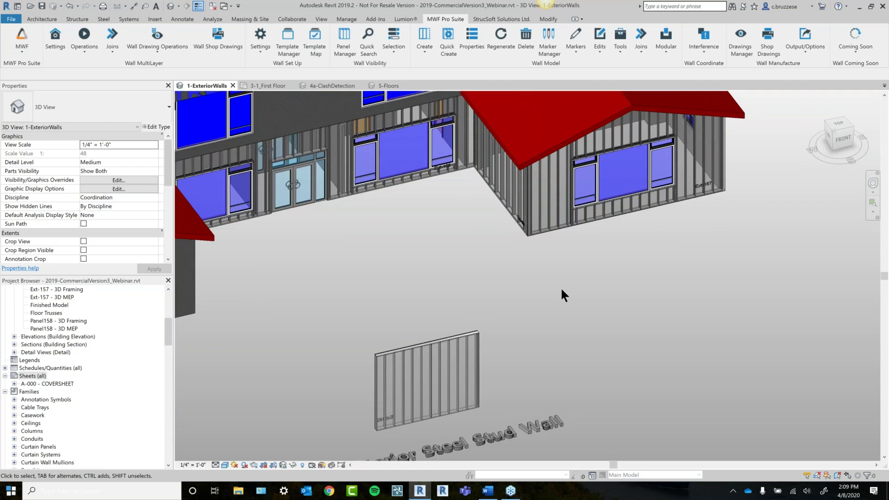
middle_drag(529, 301, 532, 292)
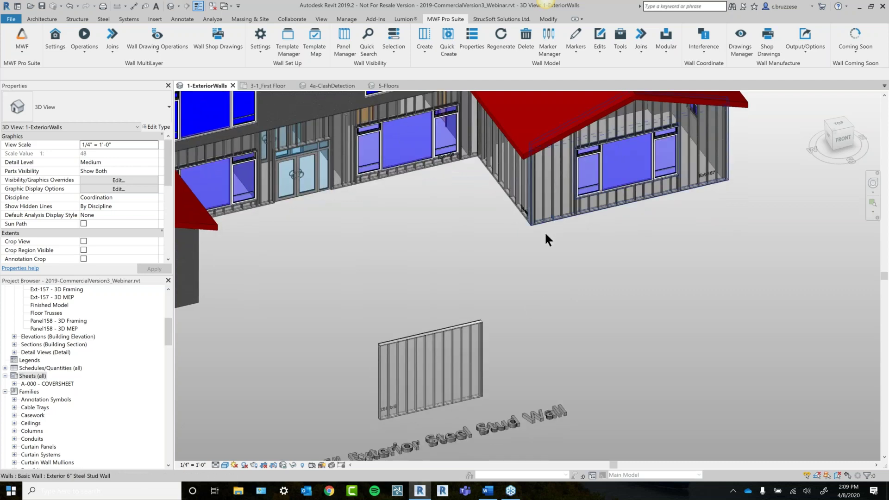
click(526, 193)
middle_drag(527, 193, 529, 231)
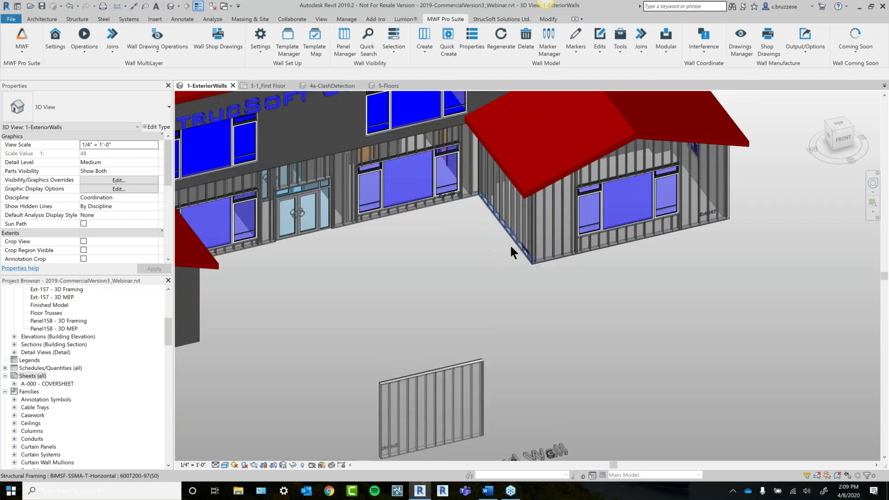
click(511, 243)
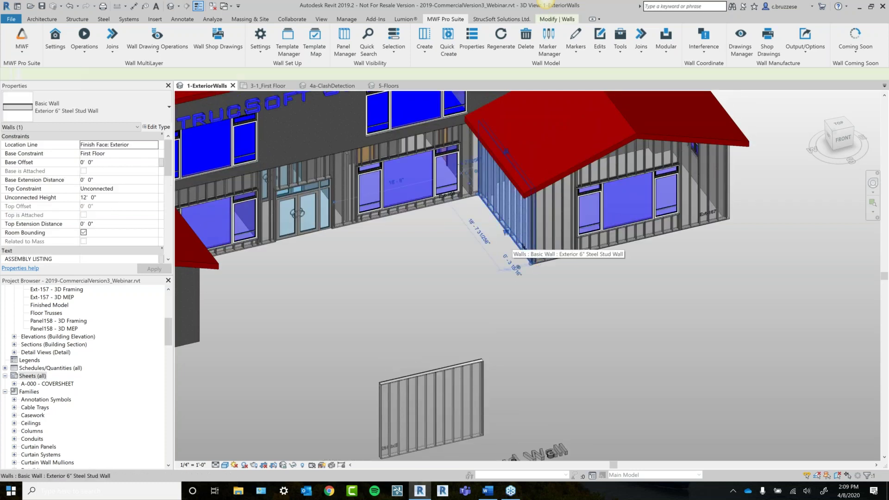
click(603, 51)
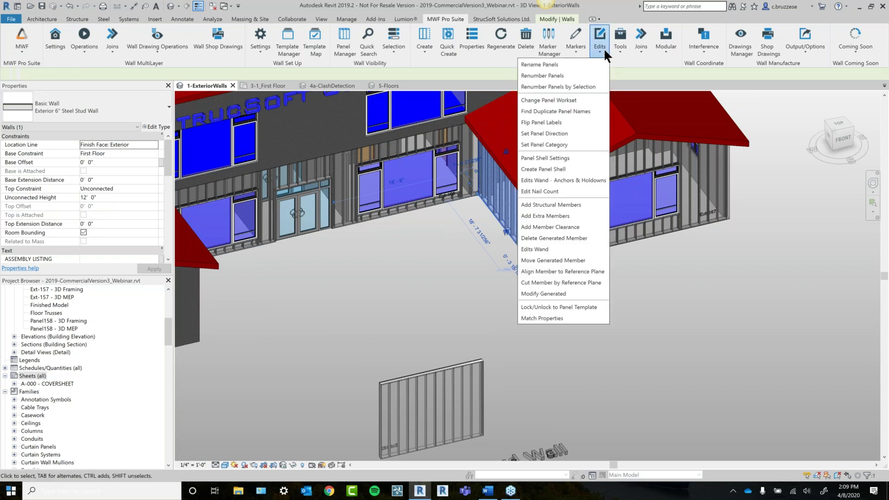
click(567, 306)
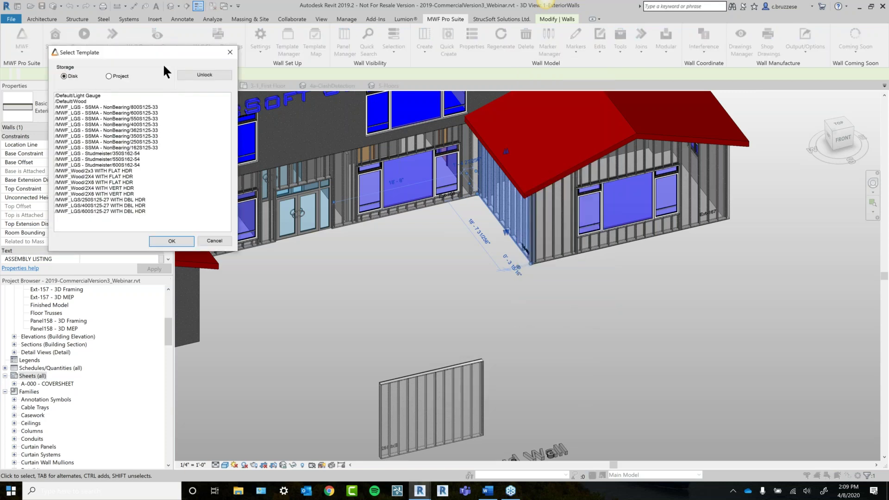
click(210, 95)
click(207, 115)
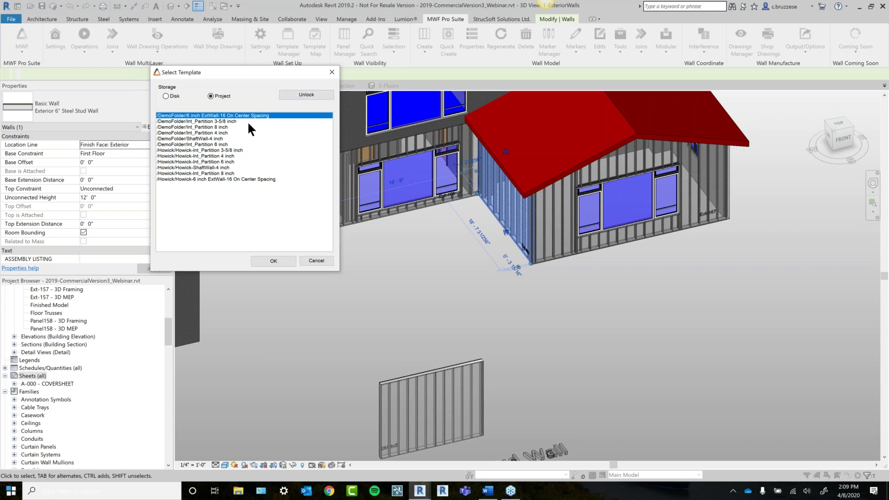
click(304, 95)
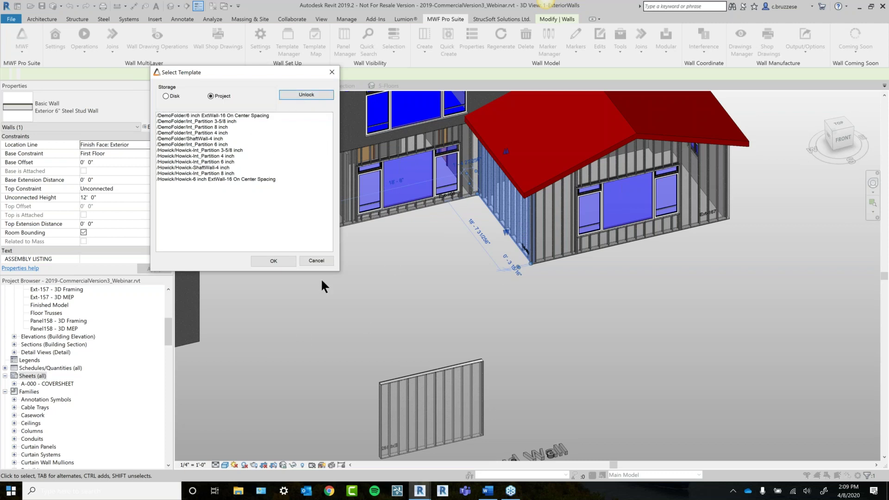
click(279, 262)
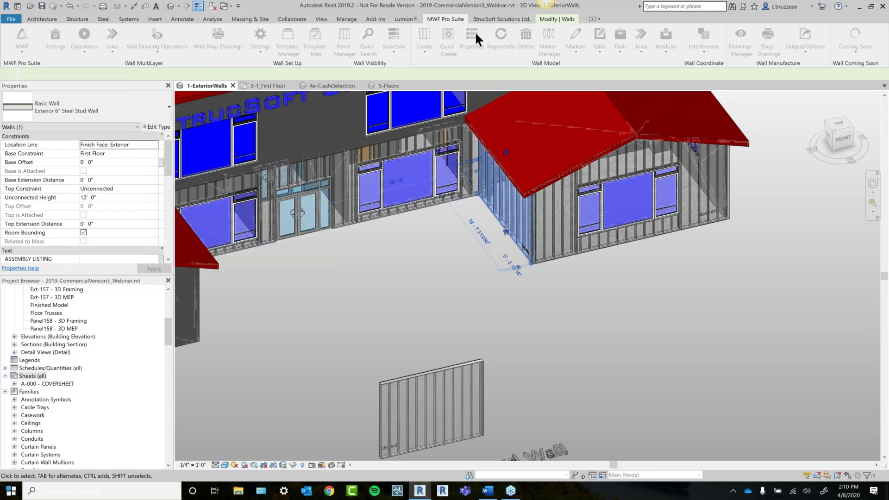
Check the general framing properties of the unlocked panel on the projecting wing's side wall.
click(473, 37)
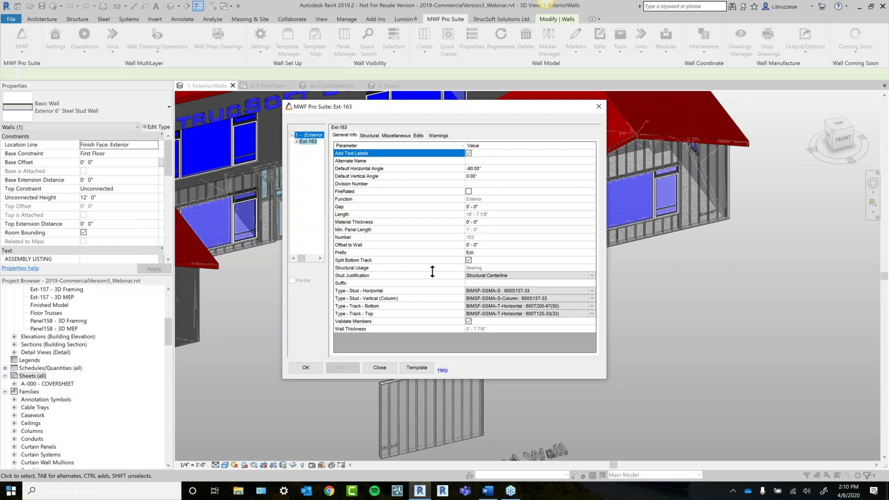
click(318, 365)
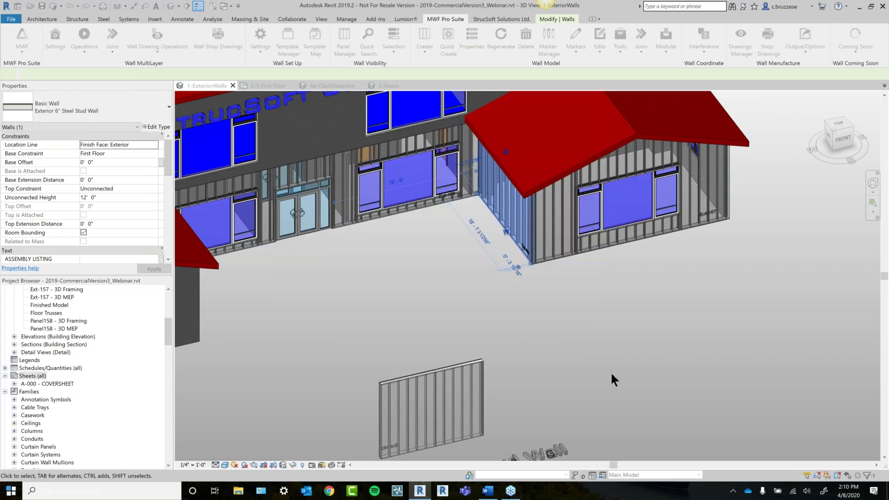
middle_drag(473, 277, 480, 258)
Review the Lock to Template settings of the wall types in the Demo template map.
click(313, 52)
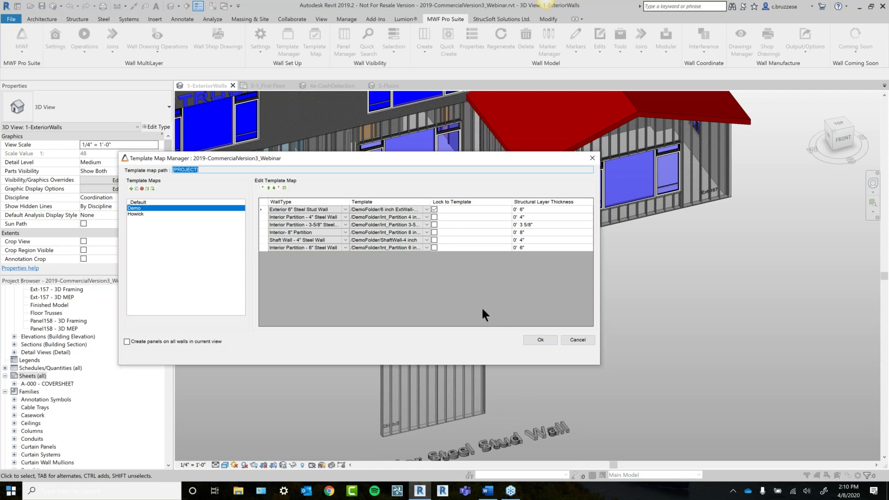
click(537, 341)
middle_drag(604, 347, 604, 315)
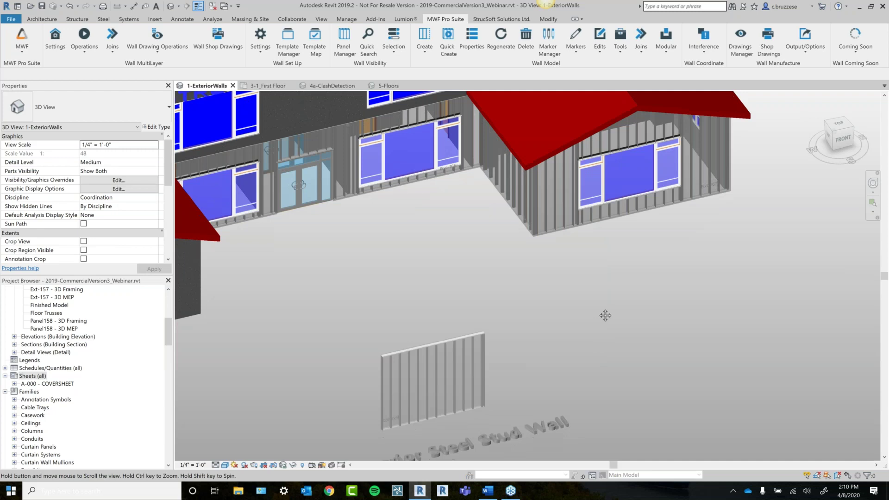
scroll(596, 313, down, 2)
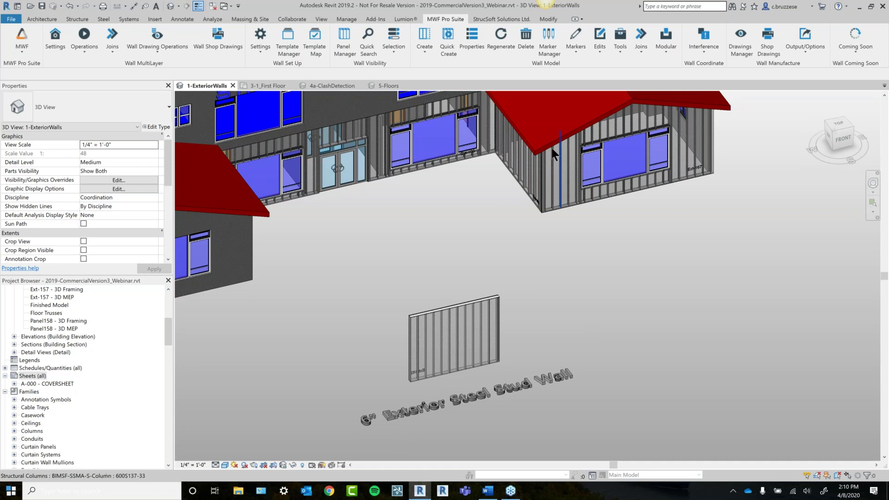
Show the complete list of single wall opening types in the Marker Manager.
click(544, 57)
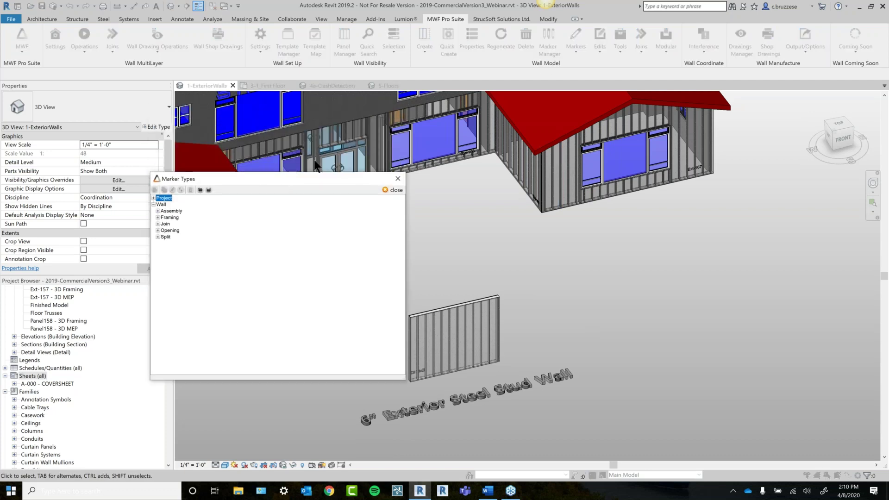
click(162, 236)
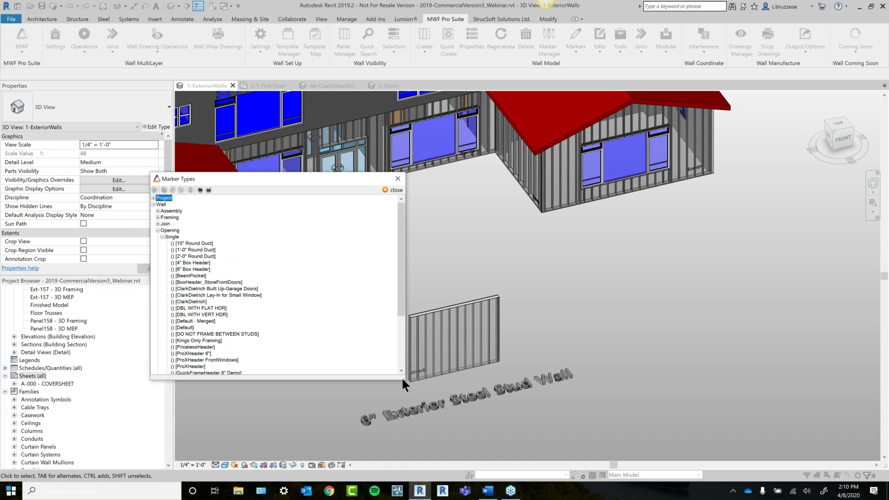
drag(402, 378, 404, 404)
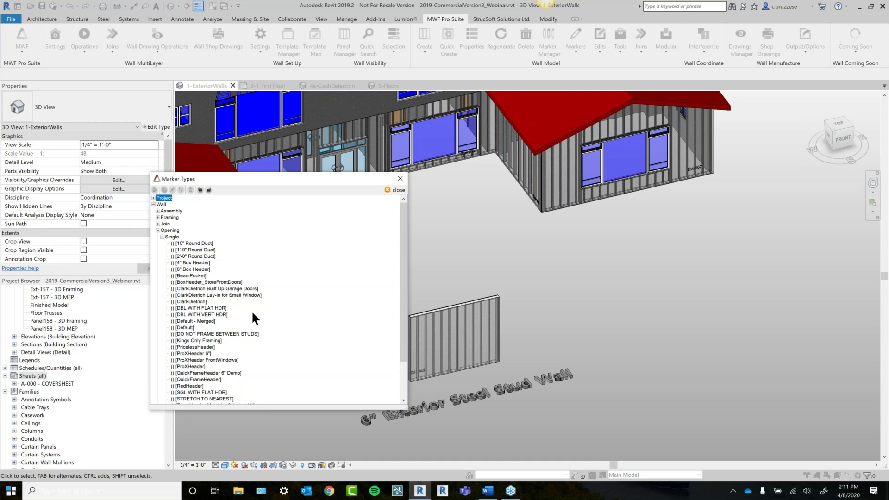
drag(250, 178, 277, 133)
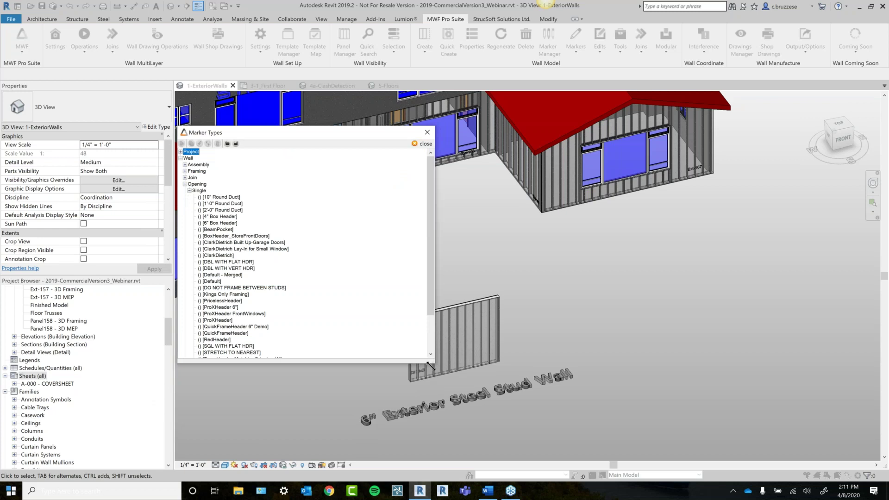
drag(432, 364, 418, 428)
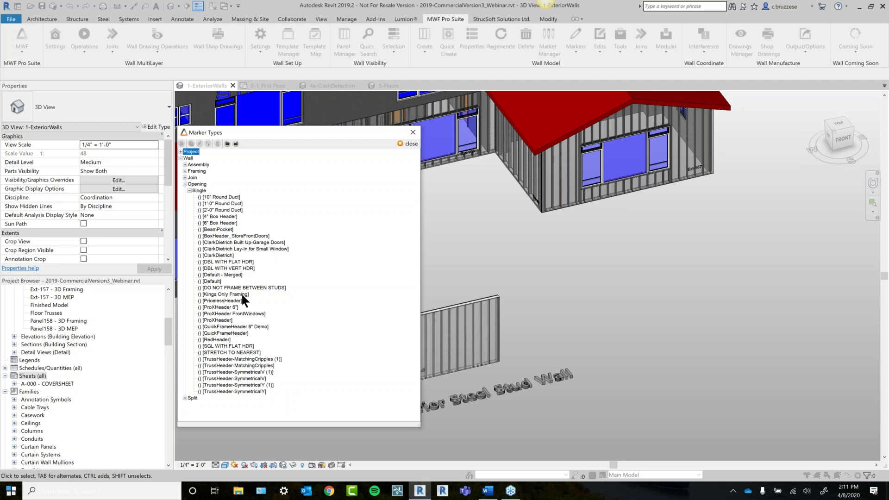
Open the 6" Box Header opening type and examine its opening framing parameters.
click(223, 222)
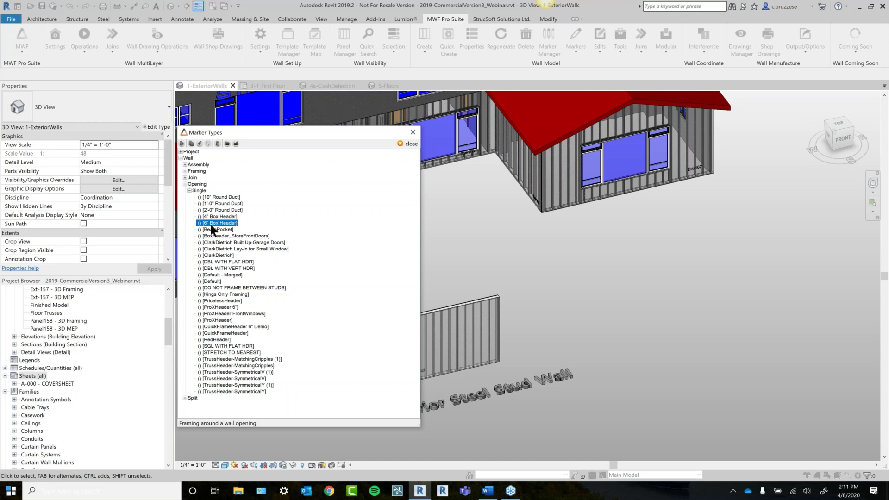
double_click(211, 224)
drag(372, 45, 498, 39)
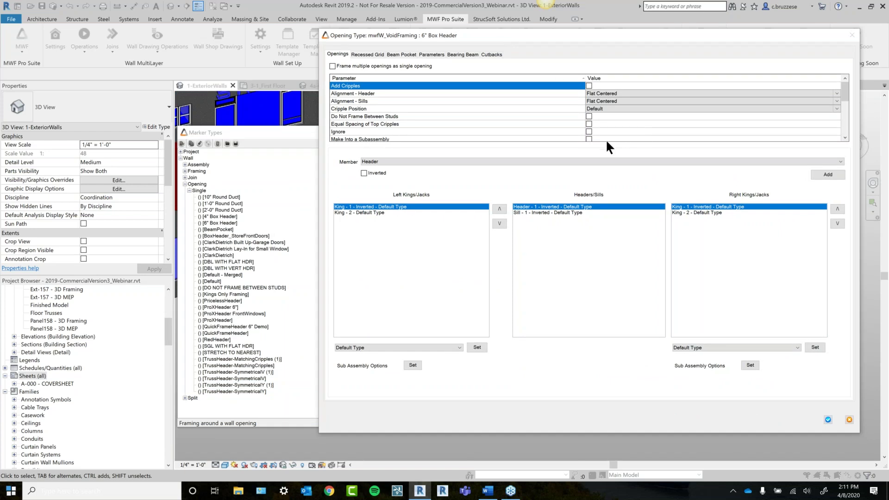
drag(604, 143, 606, 177)
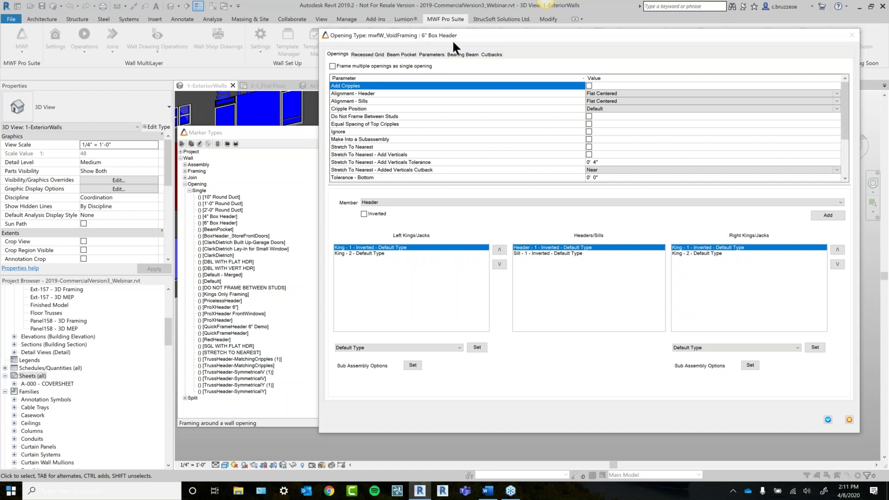
scroll(487, 139, down, 3)
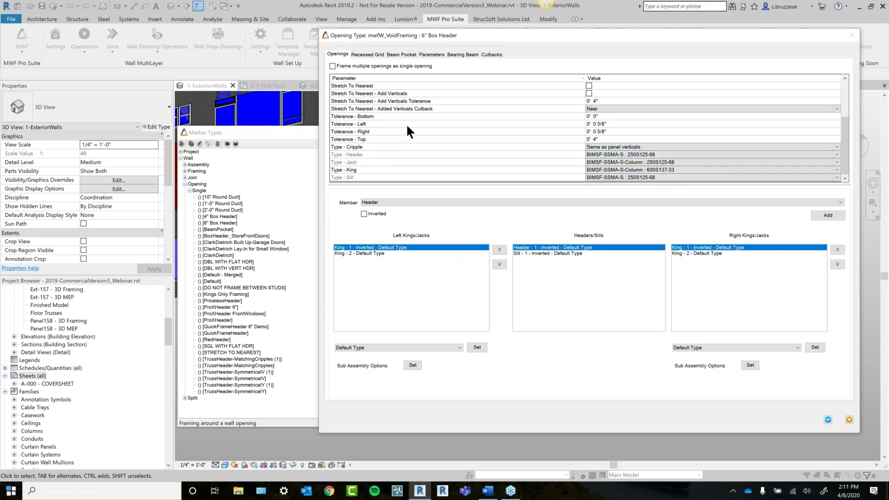
scroll(420, 132, up, 3)
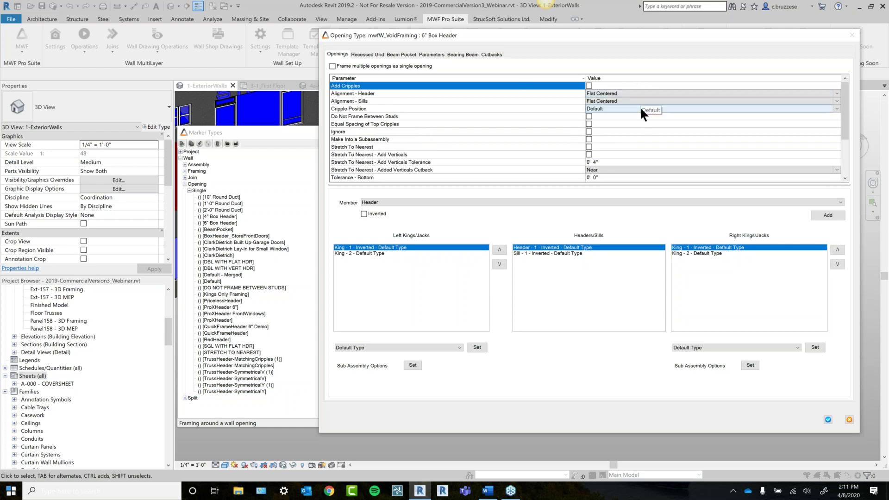
Inspect the header alignment options and bearing beam configuration of the 6" Box Header type, keeping its settings.
click(837, 94)
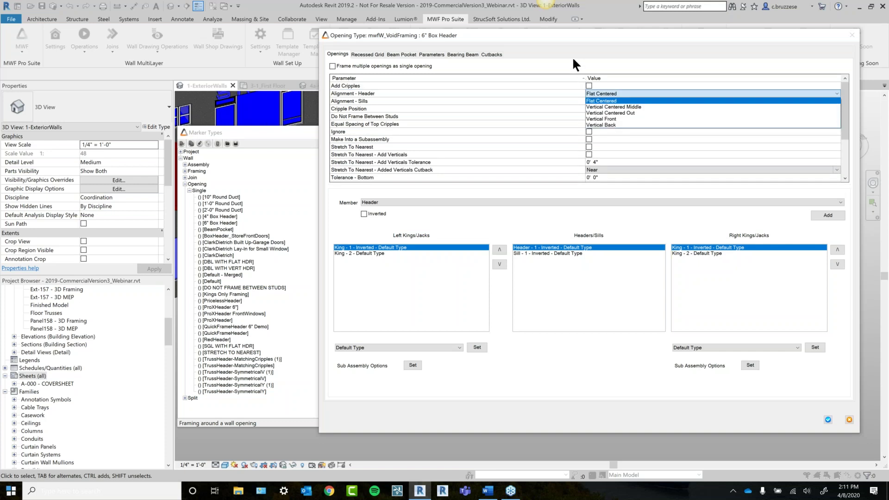
click(473, 65)
click(468, 53)
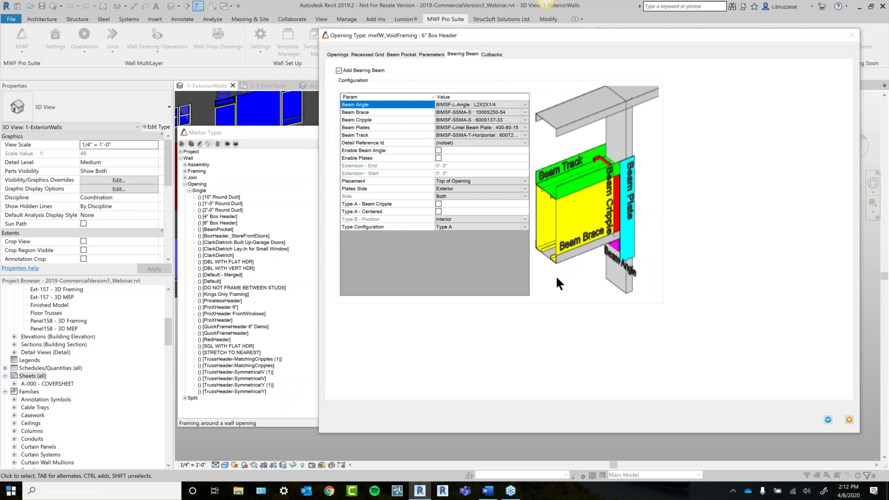
click(828, 420)
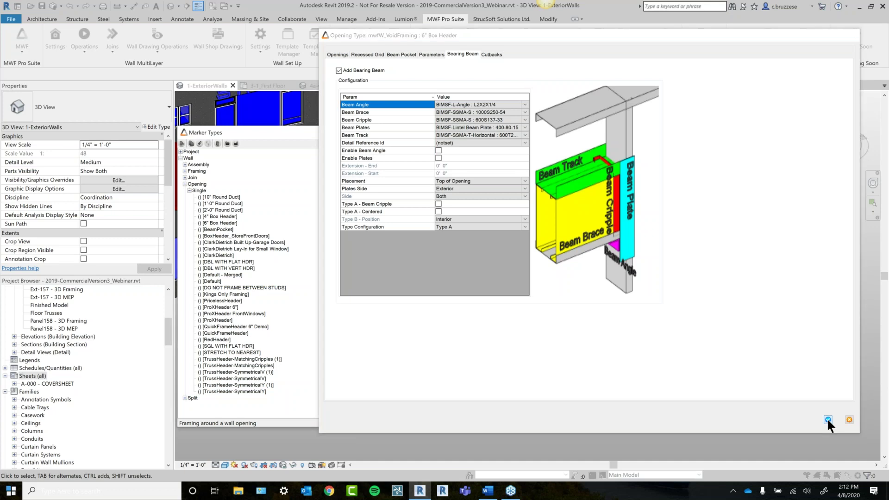
Collapse the wall opening types and expand the project rule sets down to the WallOpenMapping entries.
click(210, 216)
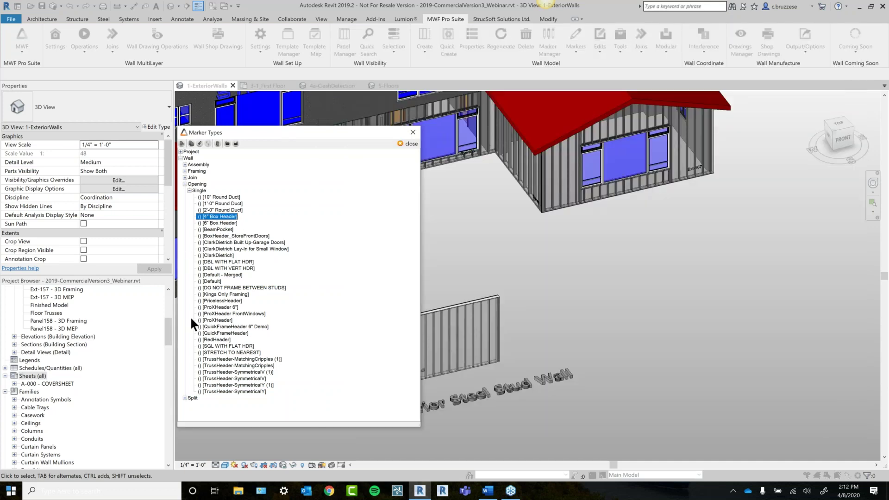
drag(269, 131, 268, 145)
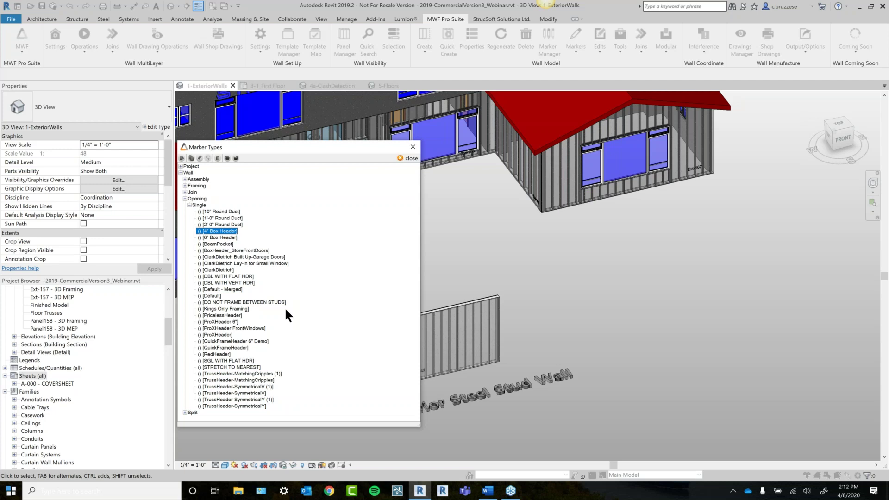
click(185, 197)
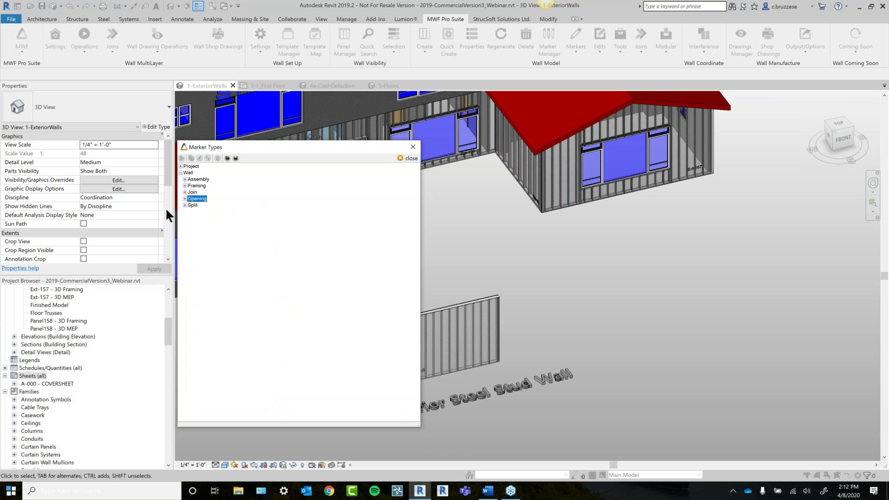
click(181, 166)
click(184, 172)
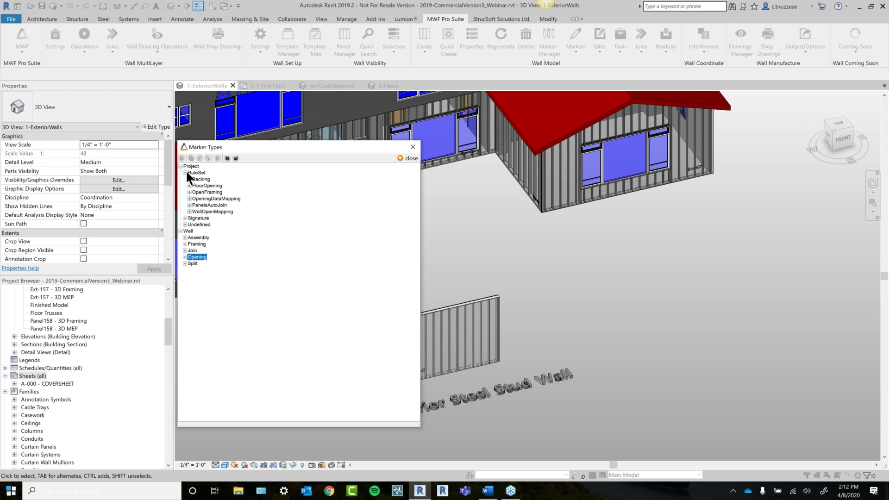
click(188, 211)
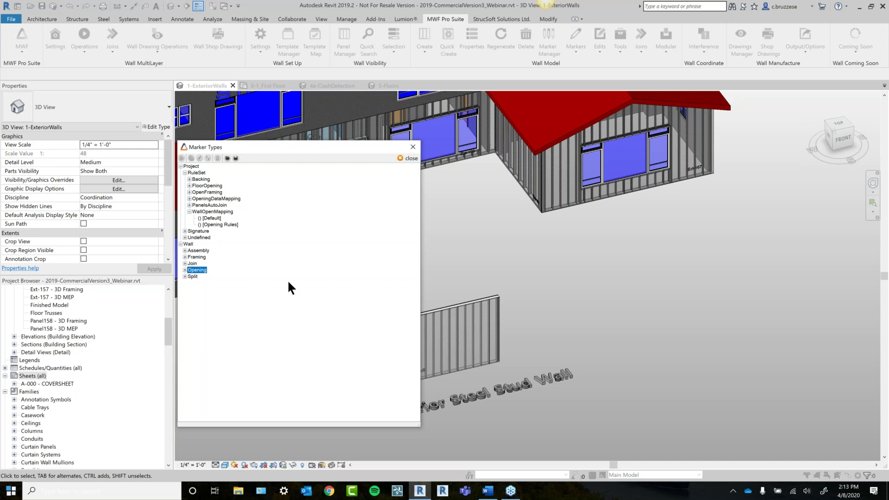
Open the Opening Rules wall opening mapping rule set for editing and start a new rule.
click(196, 173)
click(212, 218)
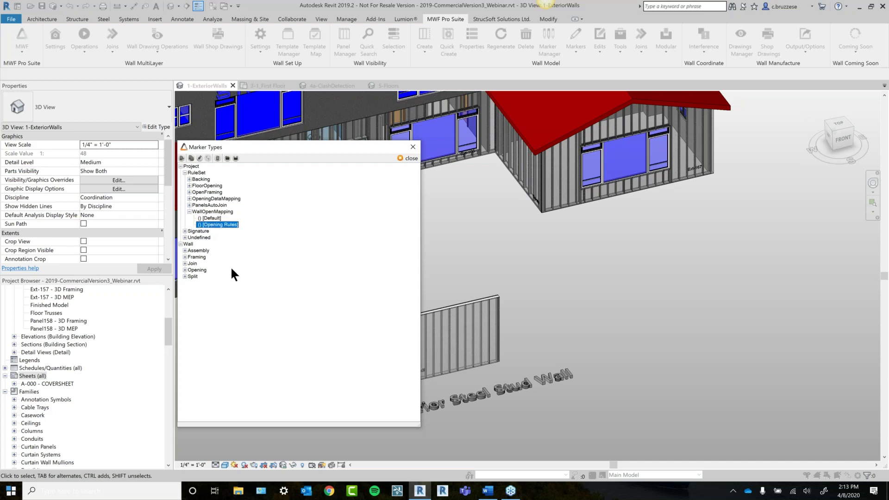
drag(203, 63, 419, 134)
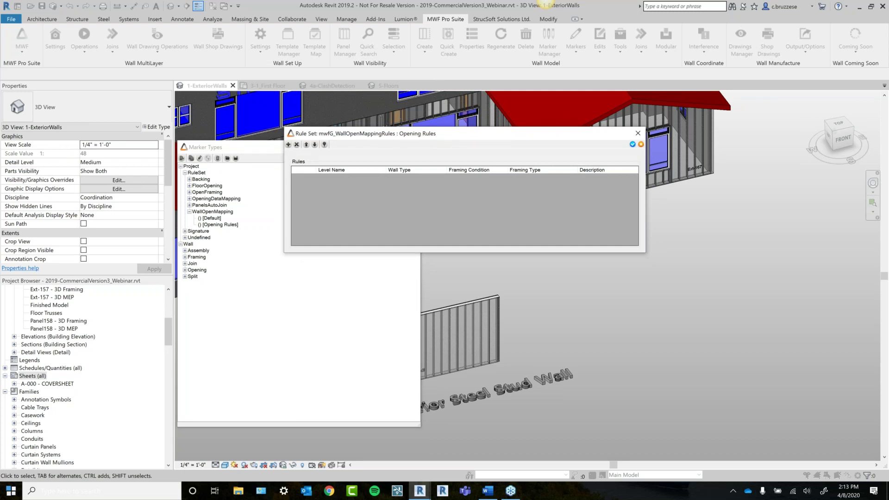
drag(309, 137, 310, 145)
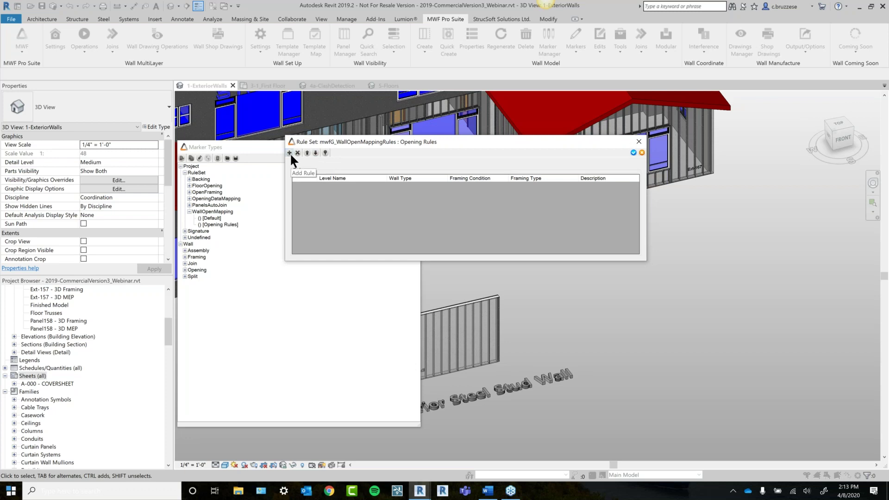
click(289, 153)
mouse_move(205, 74)
mouse_down()
mouse_move(307, 87)
mouse_move(517, 143)
mouse_up()
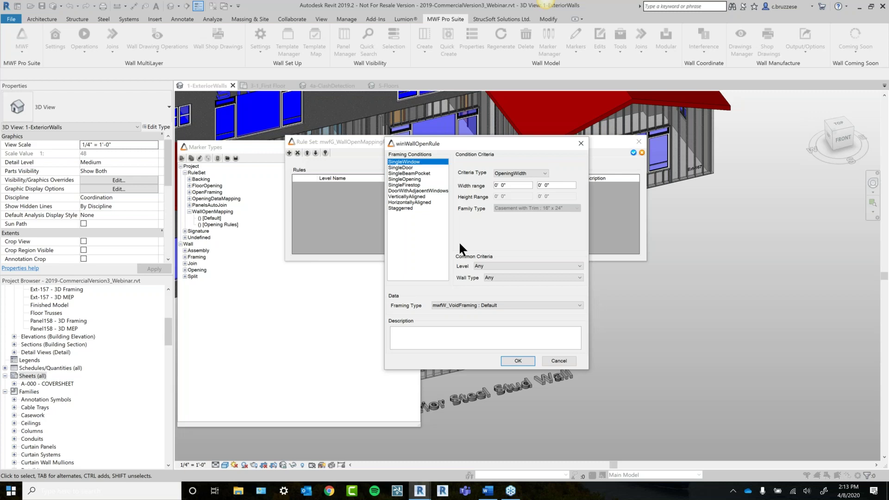
Review the criteria offered by the framing conditions from SingleWindow through SingleOpening, returning to SingleWindow.
key(Down)
key(Down)
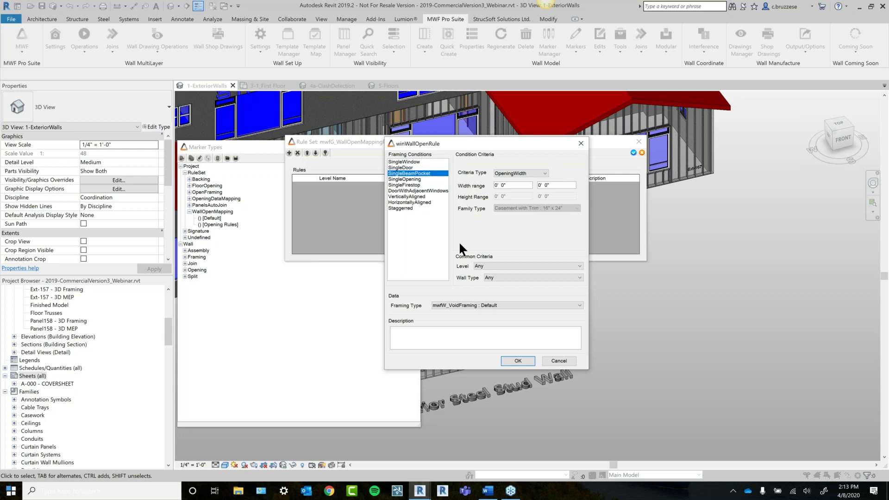
key(Down)
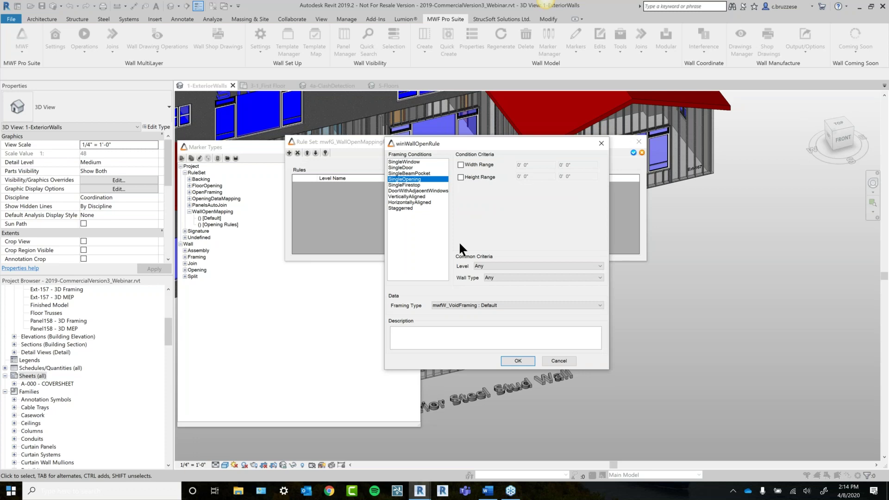
key(Up)
key(Up)
key(Up)
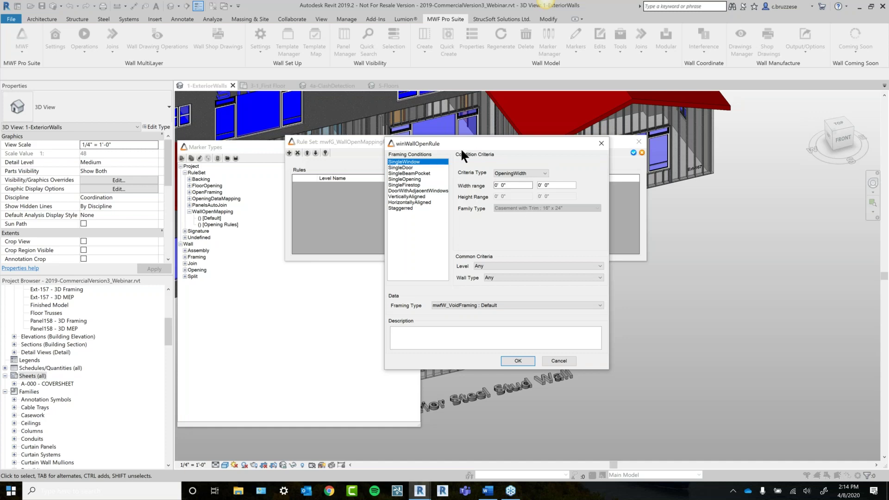
drag(430, 143, 431, 150)
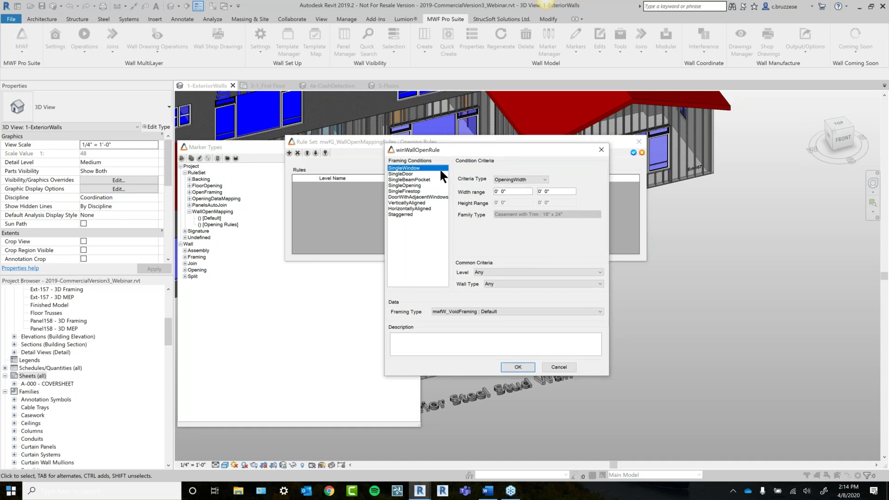
Set the SingleWindow rule's criteria type to WindowType with the family type Casement with Trim : 16" x 48".
click(538, 179)
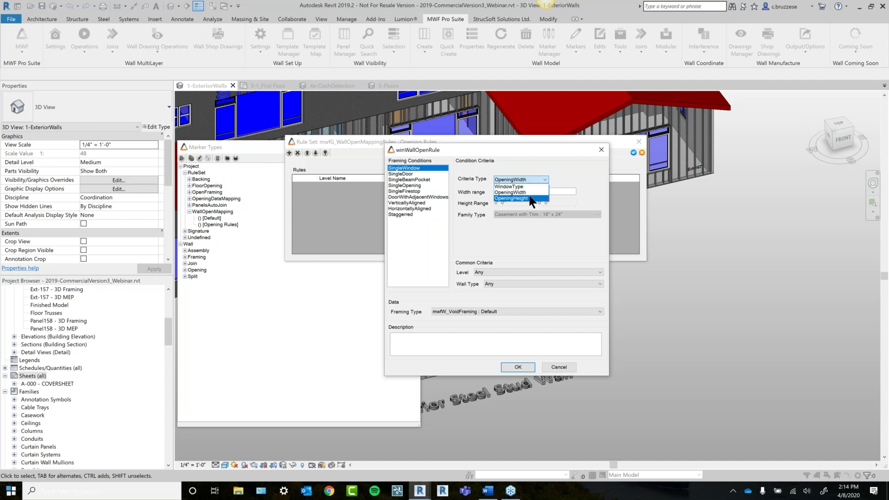
click(528, 186)
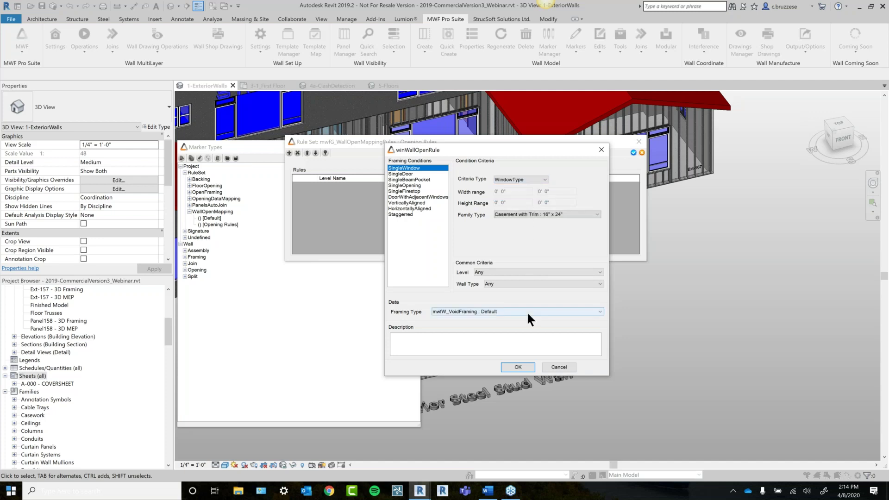
click(566, 214)
click(573, 194)
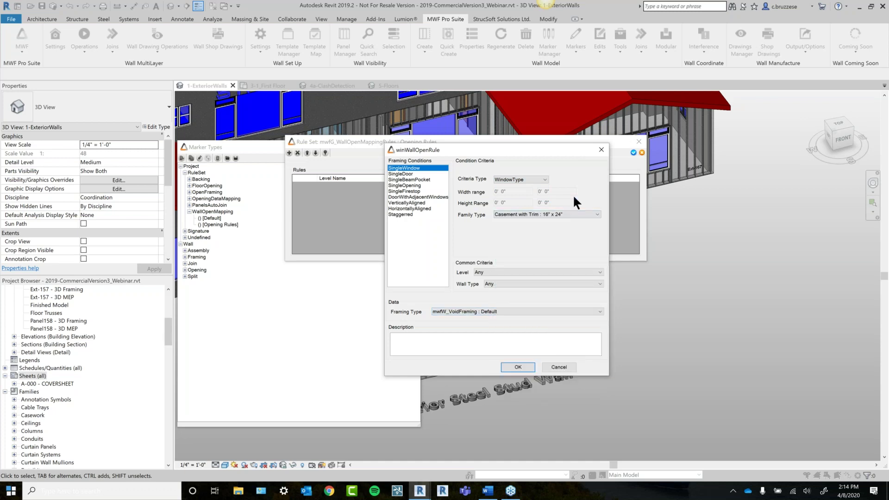
click(579, 213)
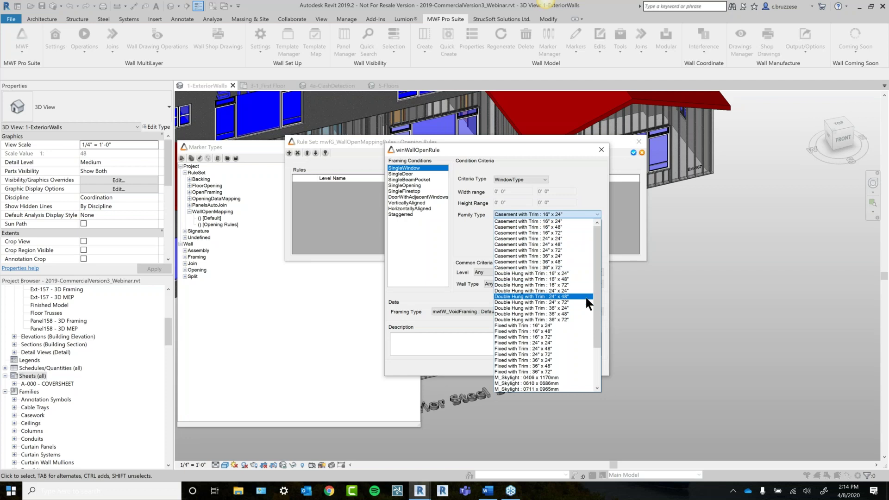
scroll(585, 295, down, 3)
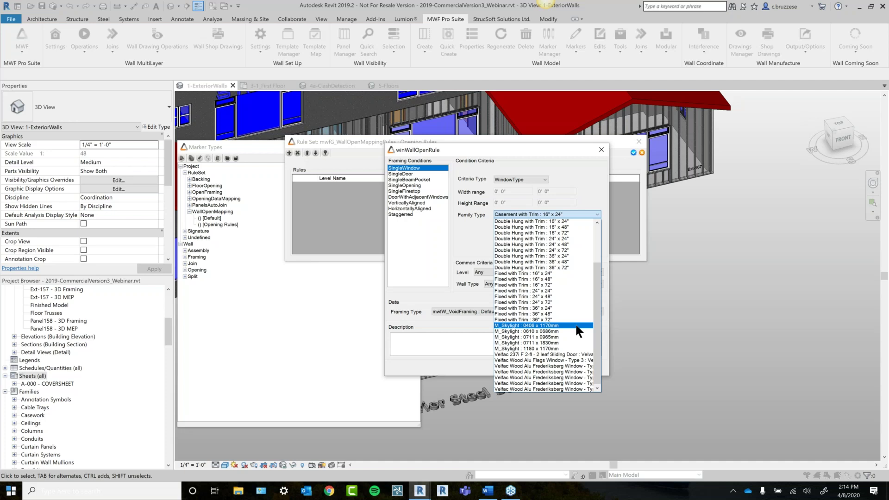
scroll(577, 330, up, 3)
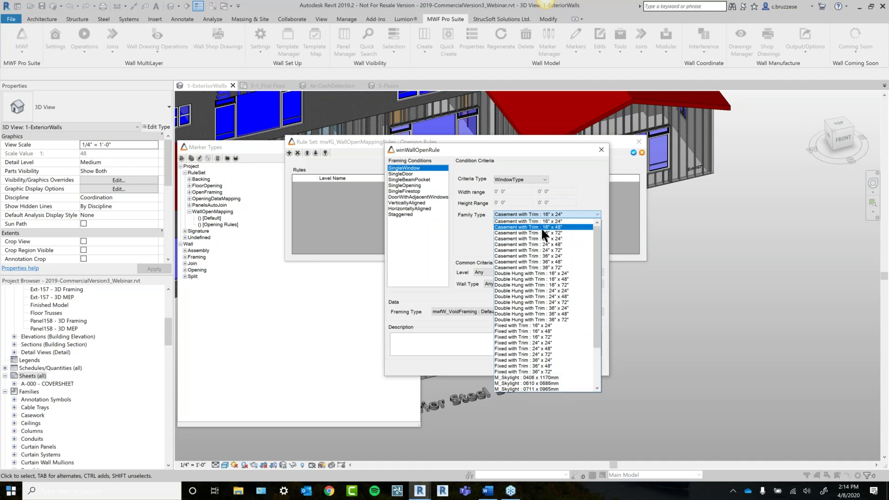
click(578, 226)
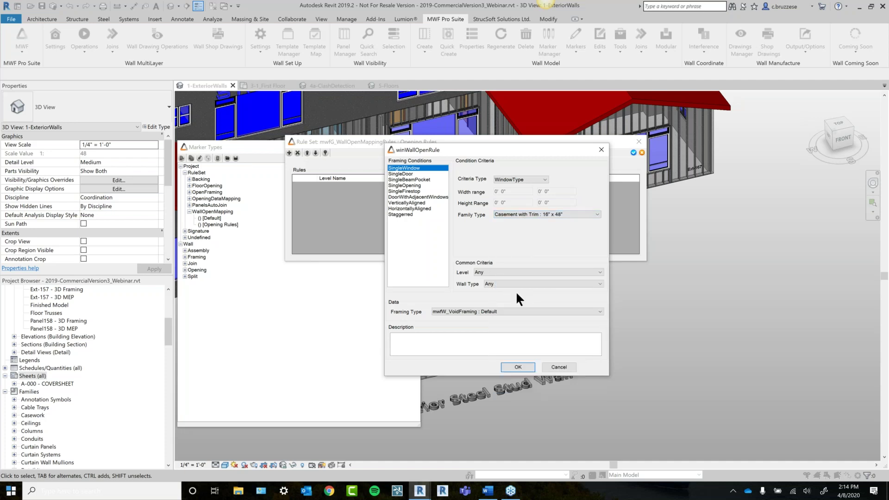
Limit the window rule to First Floor and Interior - 4 1/2" Partition 2 walls, using the 4" Box Header framing type.
click(516, 273)
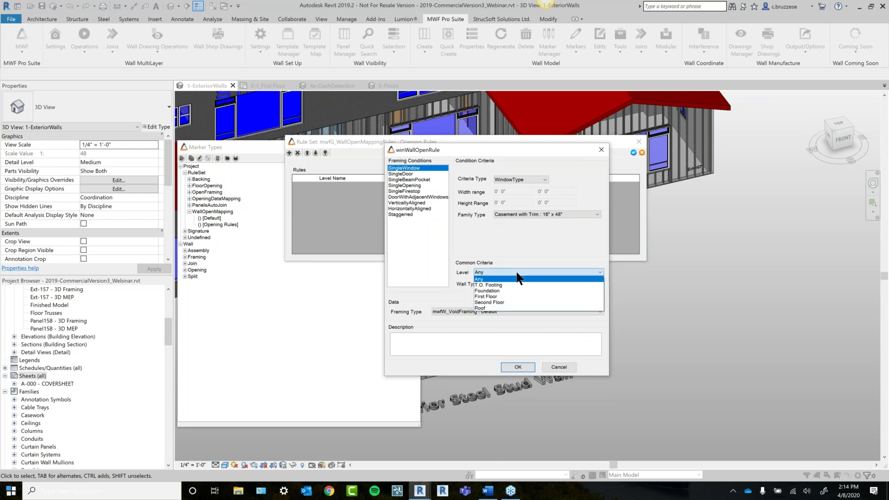
click(499, 242)
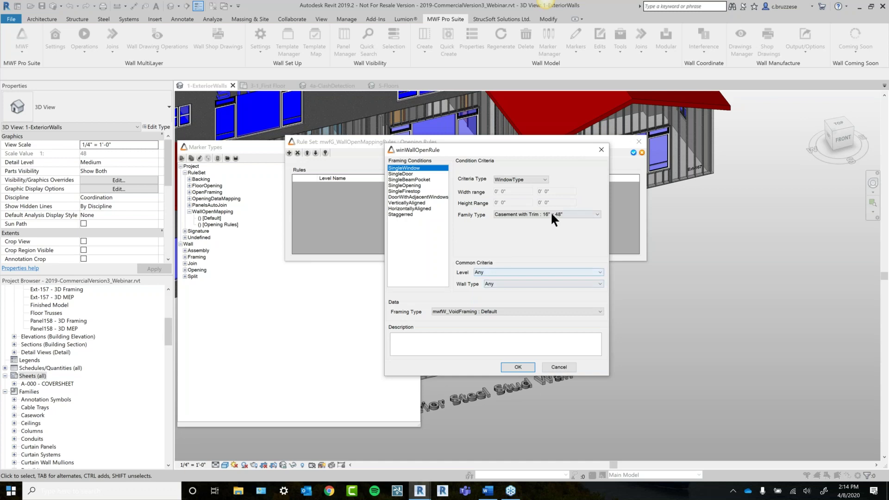
click(525, 272)
click(494, 297)
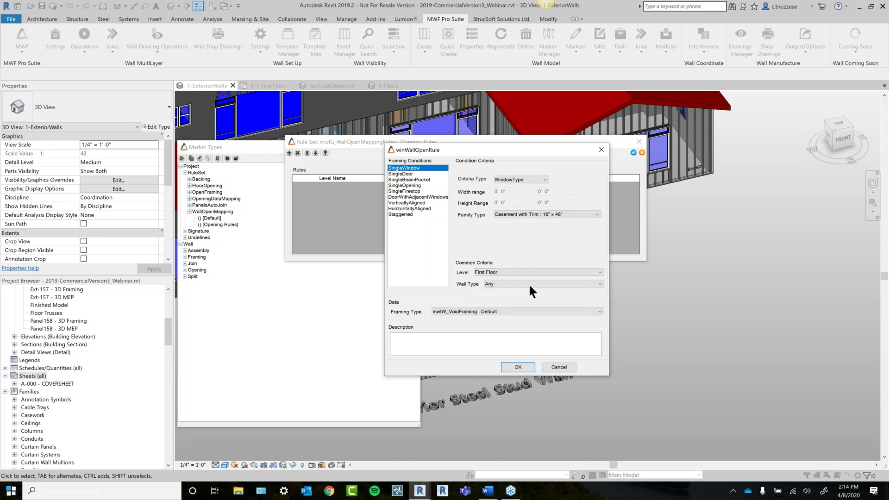
click(528, 283)
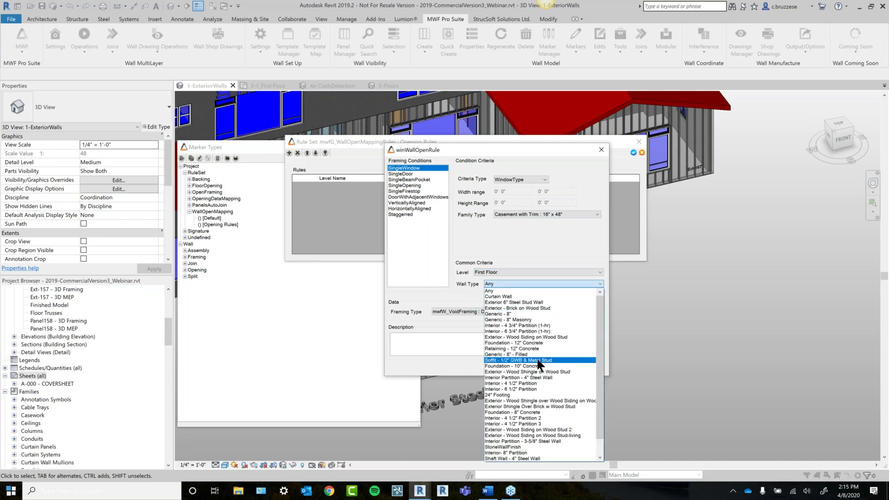
click(530, 418)
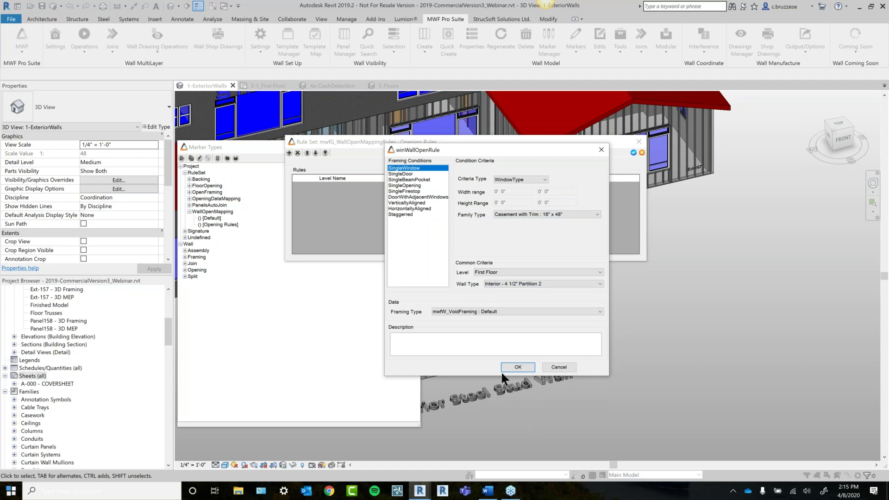
click(476, 312)
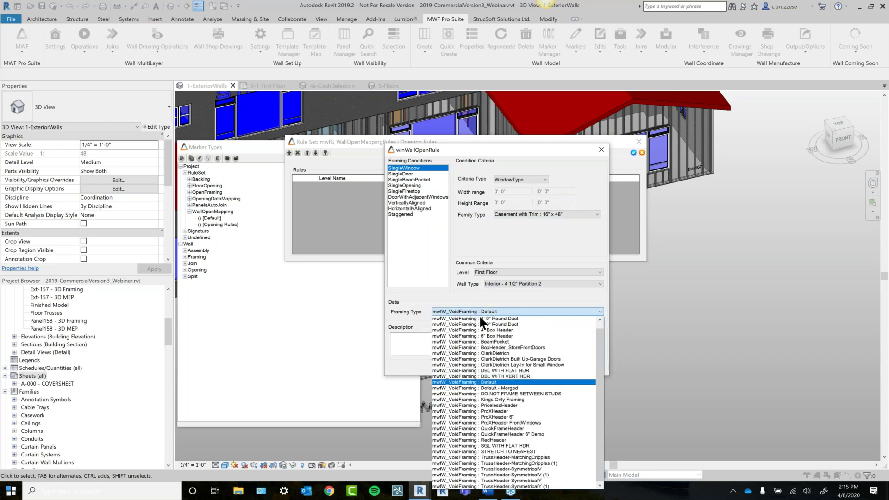
click(517, 330)
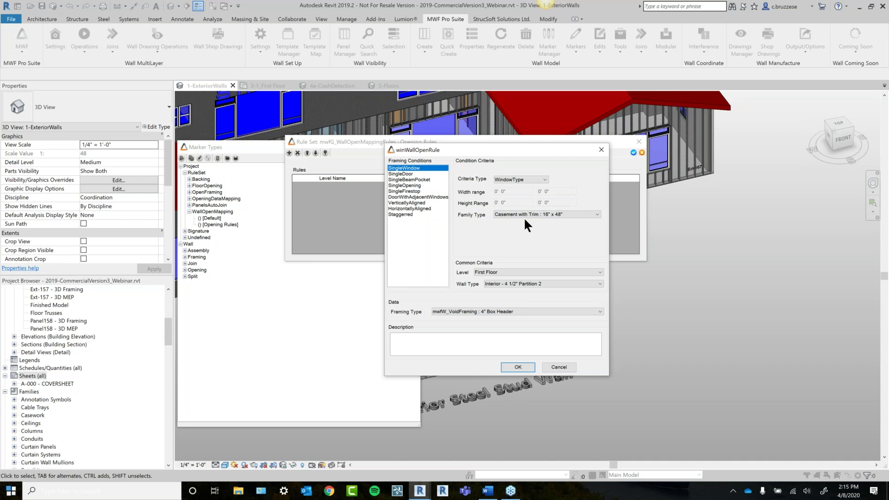
Switch the window rule's criteria type to OpeningWidth and set the width range from 4' 0" to 8' 0".
click(524, 179)
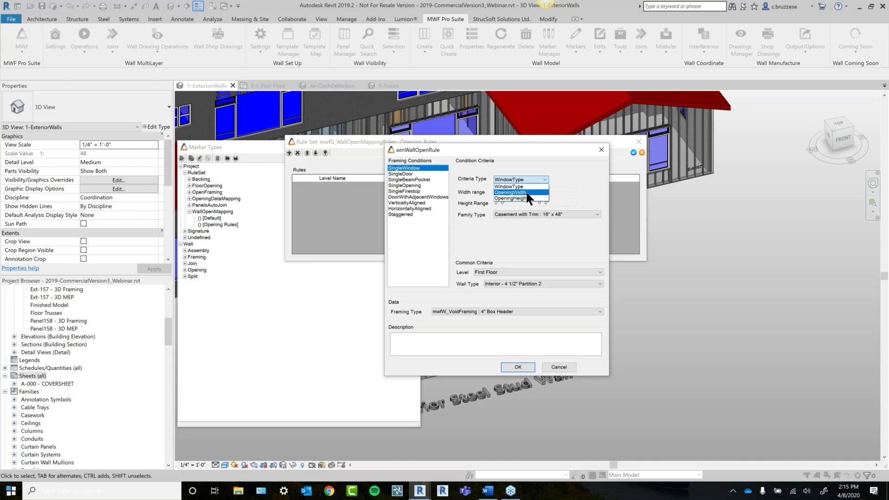
click(526, 192)
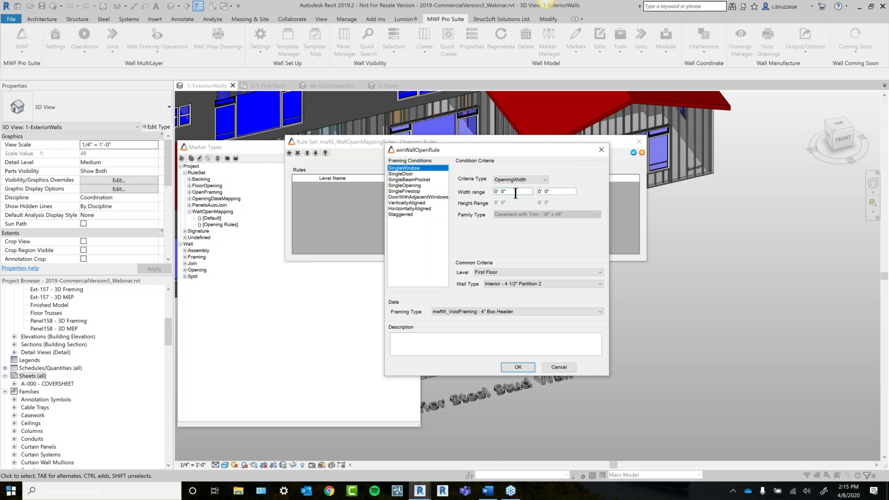
drag(515, 193, 436, 193)
text(4)
drag(557, 192, 488, 193)
text(6)
text(8)
key(BackSpace)
key(BackSpace)
text(8)
click(522, 191)
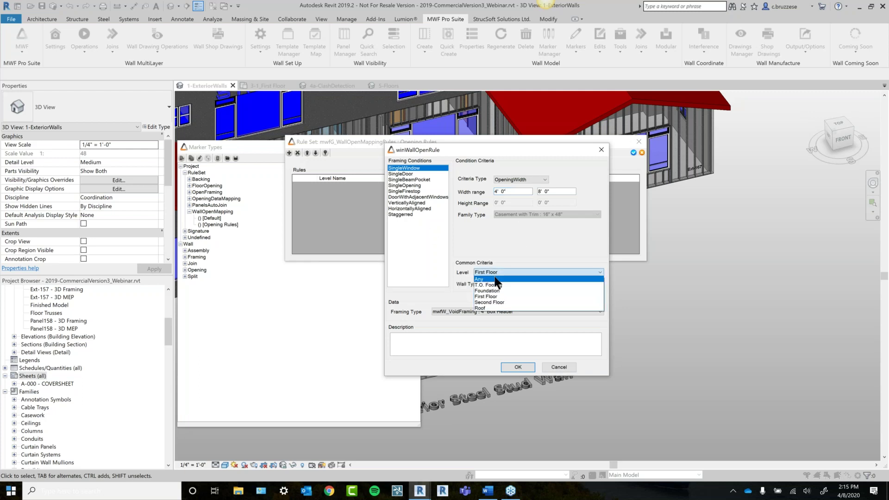
Set both the level and the wall type of the window rule to Any.
click(493, 277)
click(501, 285)
scroll(500, 304, up, 2)
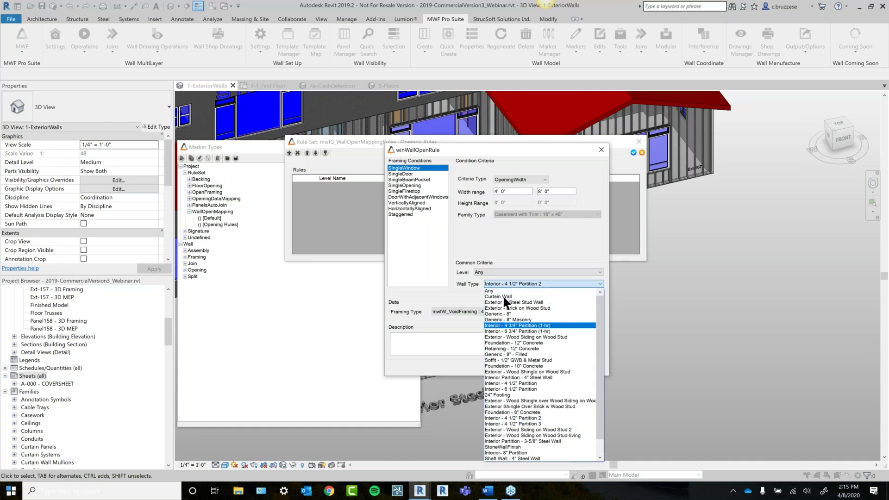
click(503, 290)
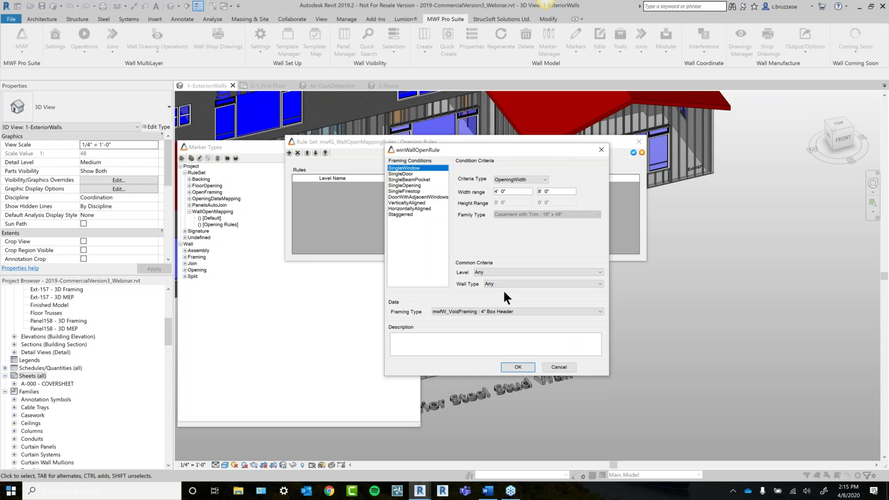
Assign the 6" Box Header framing type, describe the rule as "6" Box Header - 4-8ft" and accept it.
click(501, 306)
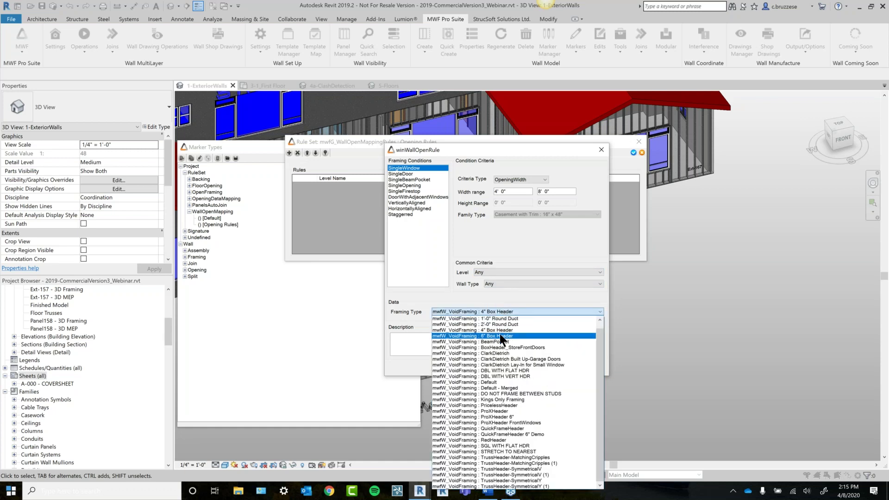
click(499, 333)
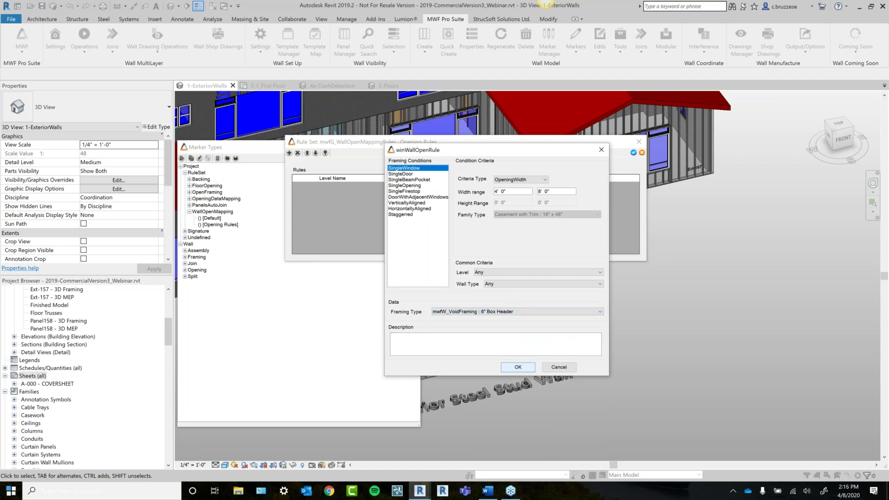
click(455, 336)
text(6" Box Head)
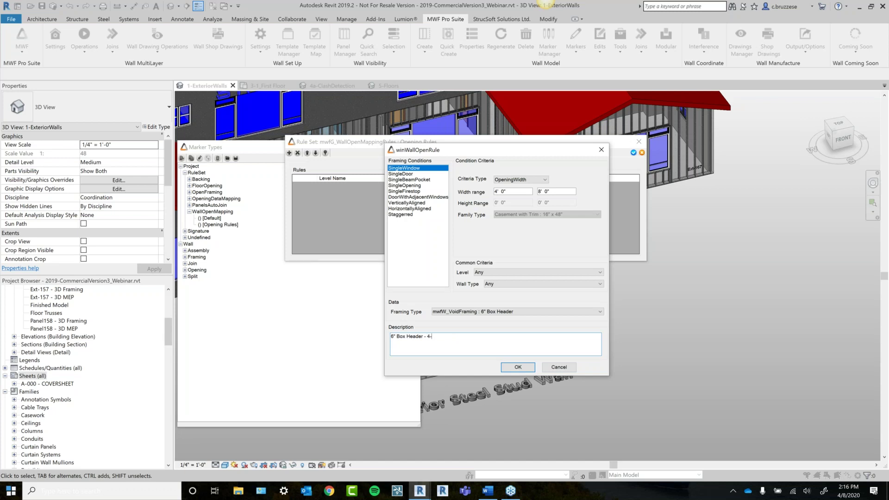
key(BackSpace)
key(BackSpace)
key(BackSpace)
click(520, 365)
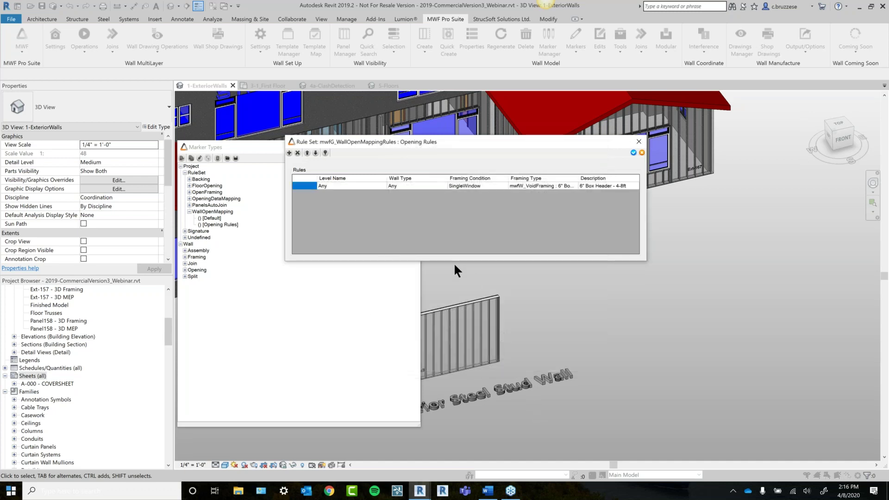
Add a SingleDoor opening rule based on OpeningWidth with a width range from 4' 0" to 8' 0".
click(289, 153)
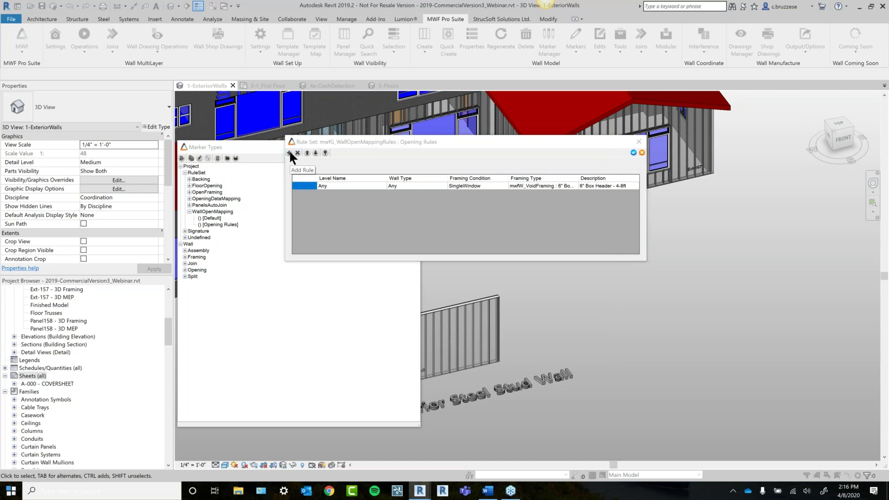
drag(157, 87, 443, 204)
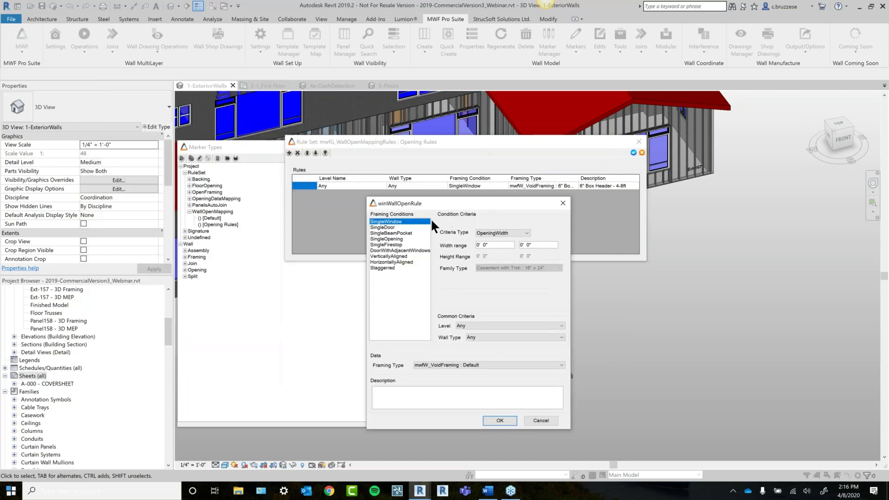
click(377, 227)
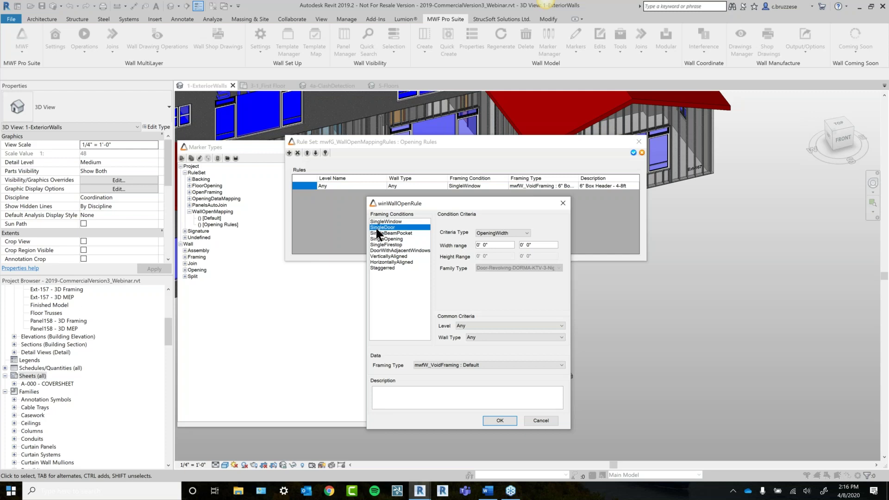
click(494, 233)
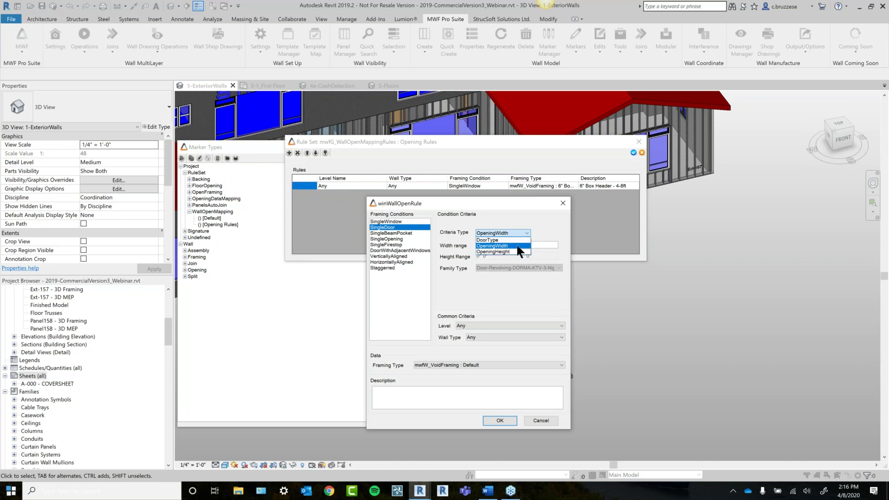
click(515, 246)
drag(494, 246, 455, 250)
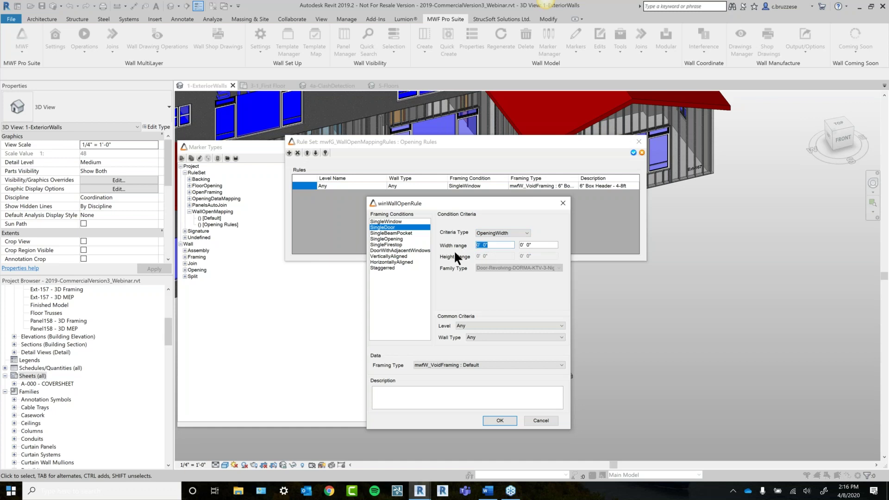
text(4)
key(Tab)
text(8)
click(492, 245)
Assign the 6" Box Header framing type to the door rule, describe it as "Door- 4-8 ft box header" and accept it.
click(480, 364)
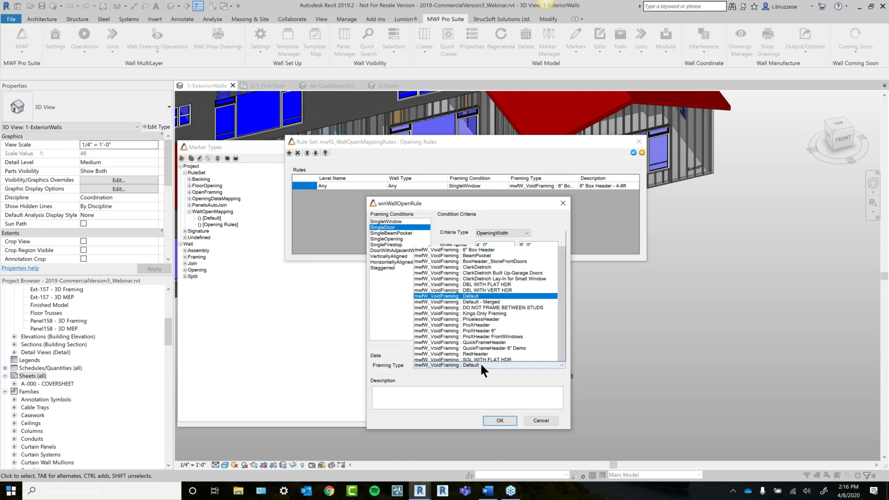
click(494, 208)
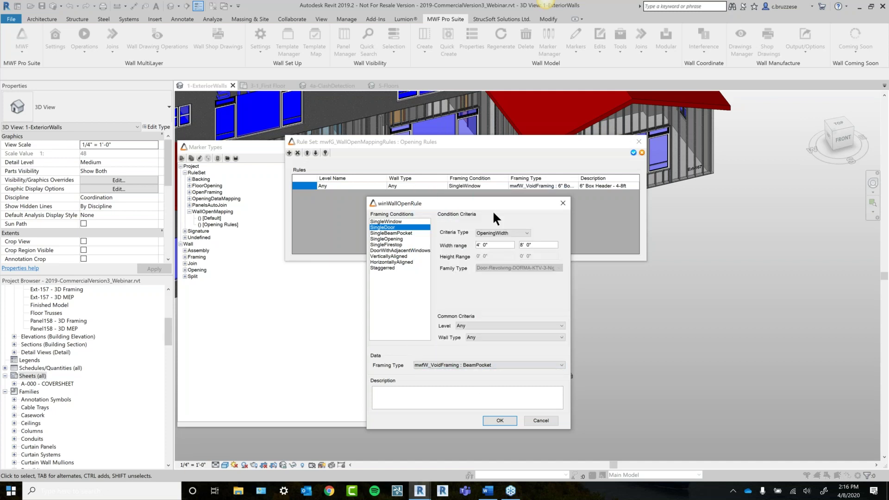
click(453, 401)
text(Door)
text(- 40)
text(8 )
text(ft box header)
click(508, 419)
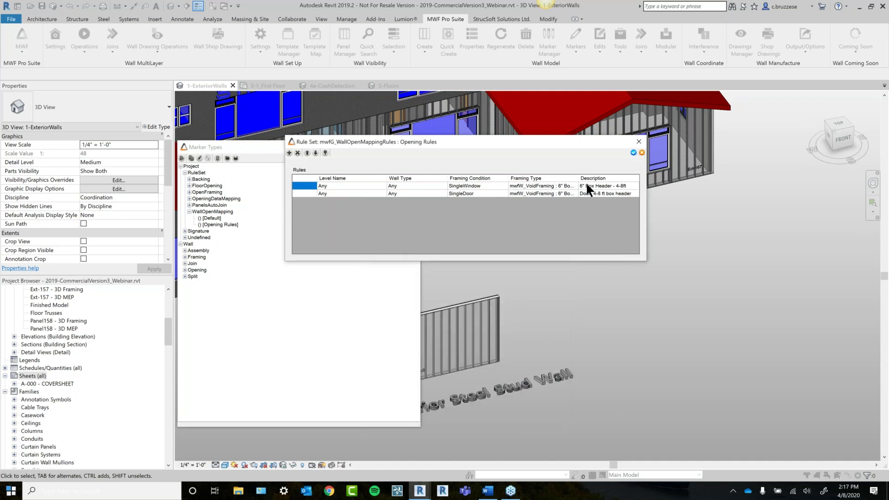
Widen the Opening Rules window to check both rules in full, and close it along with the marker types.
drag(605, 143, 603, 155)
drag(645, 199, 740, 198)
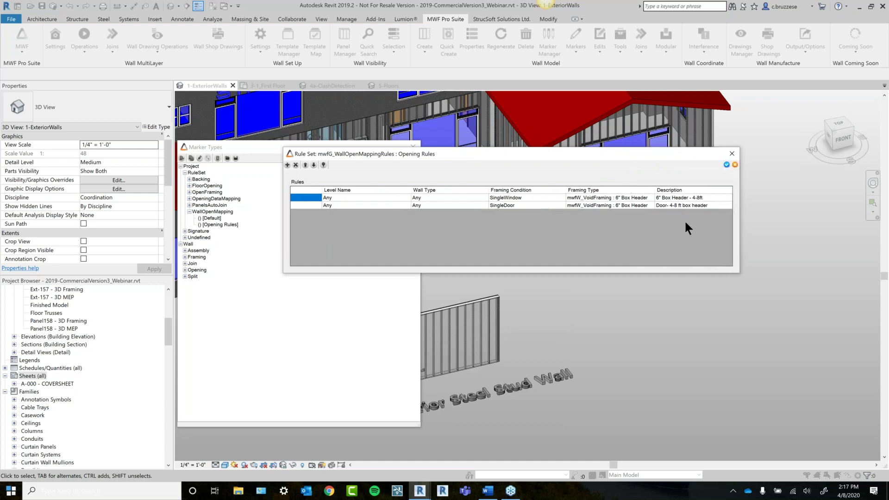
click(734, 165)
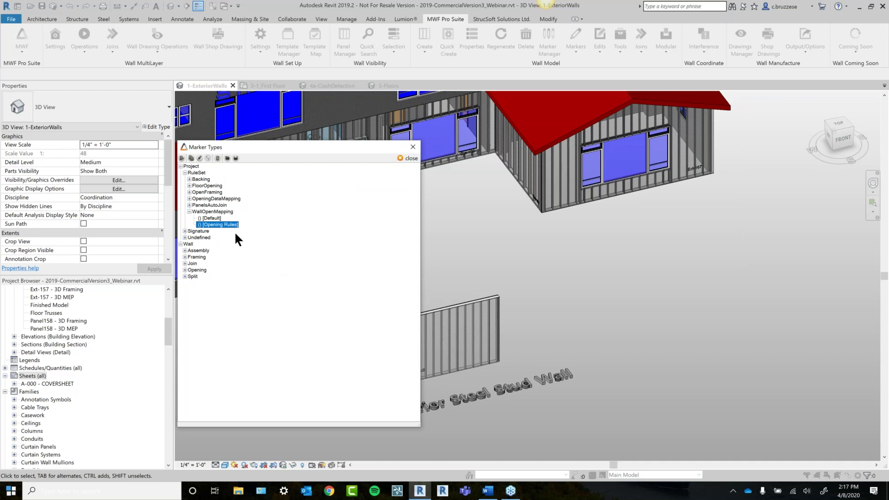
click(401, 160)
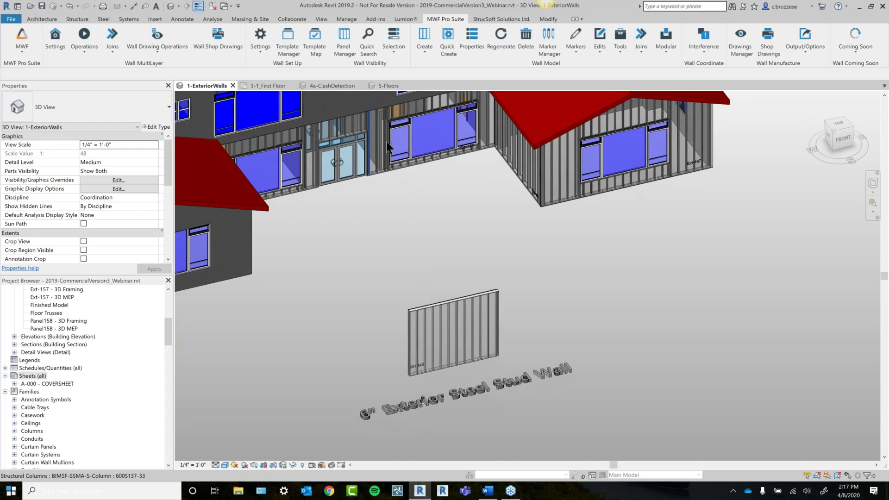
Open the Opening Framing settings of the standalone 6" Exterior Steel Stud Wall sample panel.
click(452, 342)
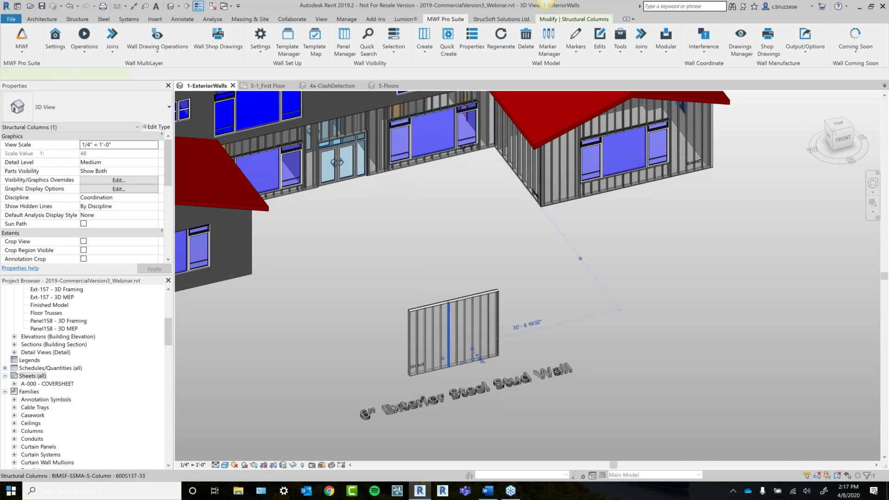
click(459, 53)
click(402, 134)
drag(429, 109, 613, 123)
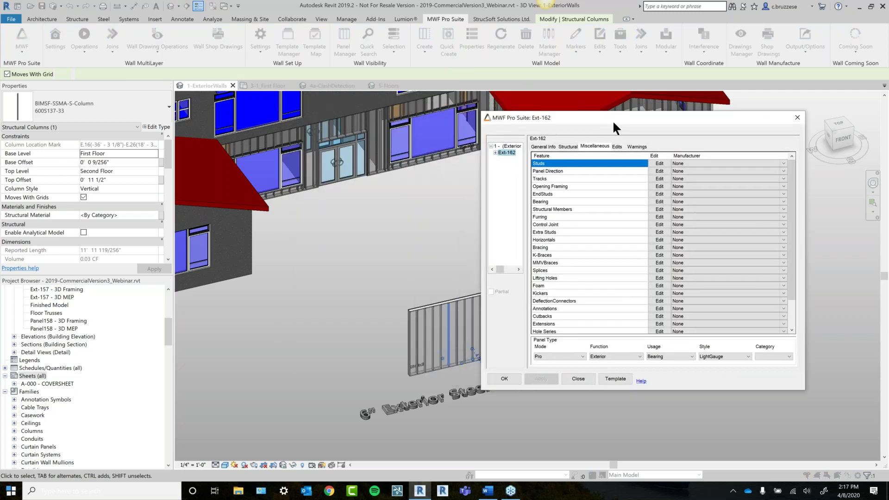
click(590, 186)
drag(651, 118, 565, 116)
click(572, 184)
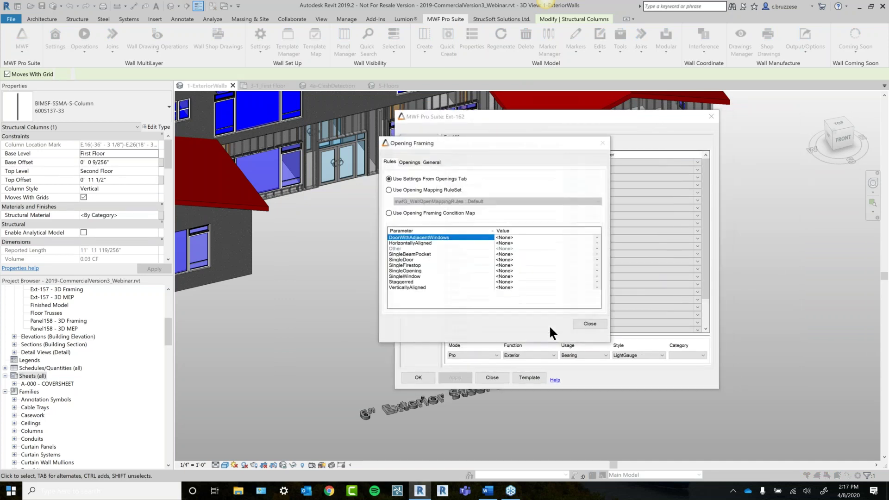
Make the sample panel use the opening mapping rule set mwfG_WallOpenMappingRules : Opening Rules and apply the change.
drag(478, 143, 515, 176)
click(473, 220)
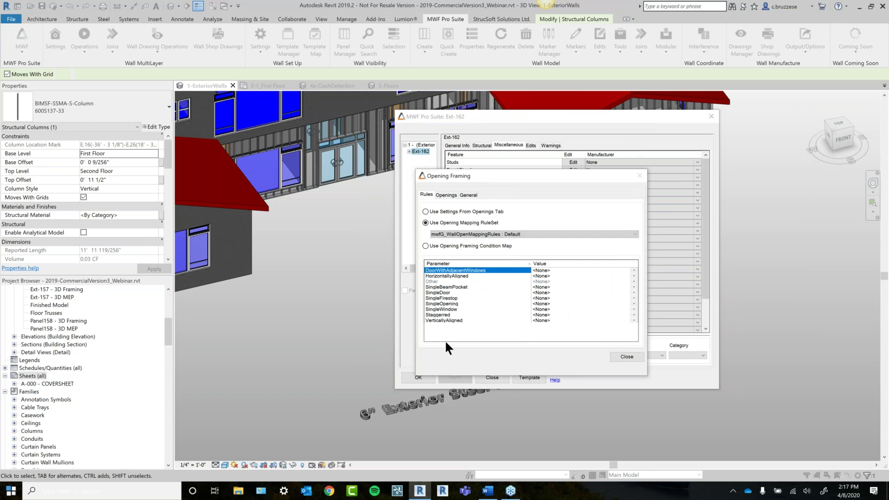
drag(481, 179, 505, 242)
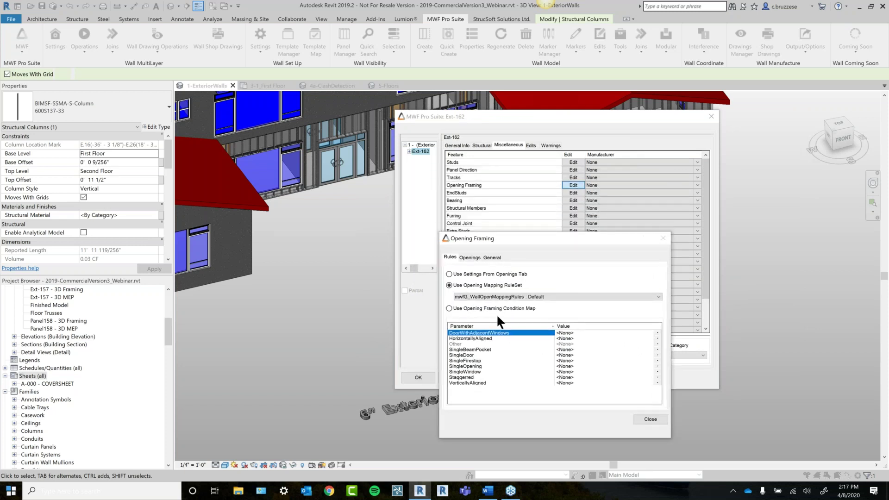
click(486, 293)
click(545, 308)
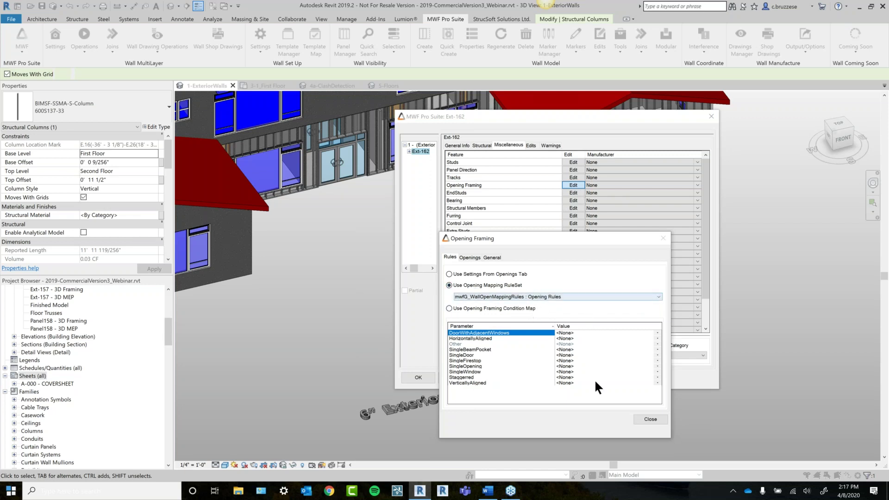
click(650, 419)
click(454, 376)
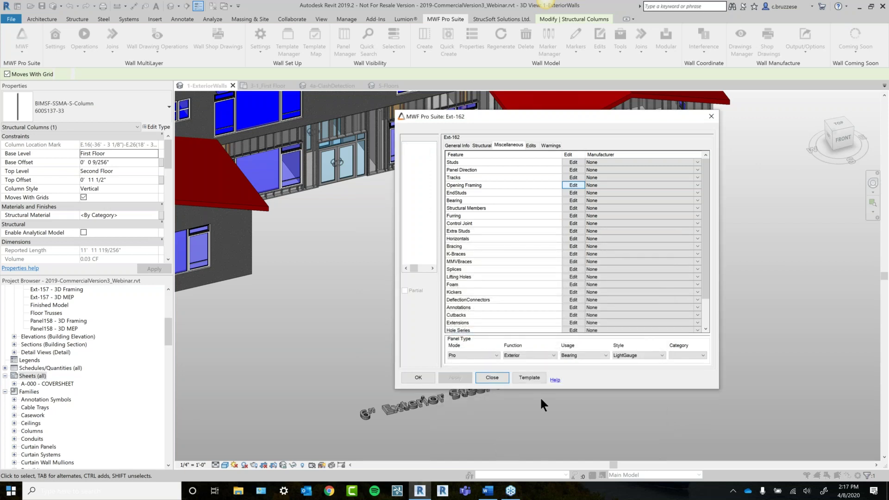
Overwrite the project template "6 inch ExtWall-16 On Center Spacing" in DemoFolder with the panel's settings and pick the gabled wing's wall framing.
click(536, 377)
click(391, 135)
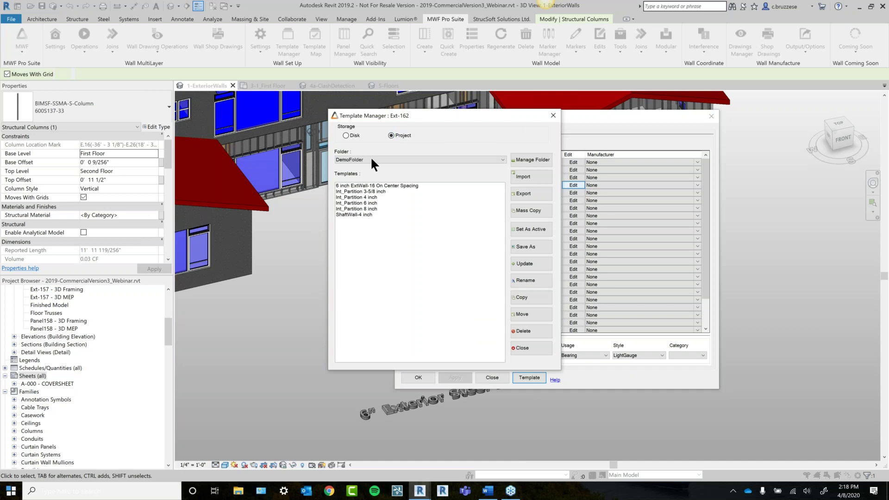
click(362, 186)
click(524, 264)
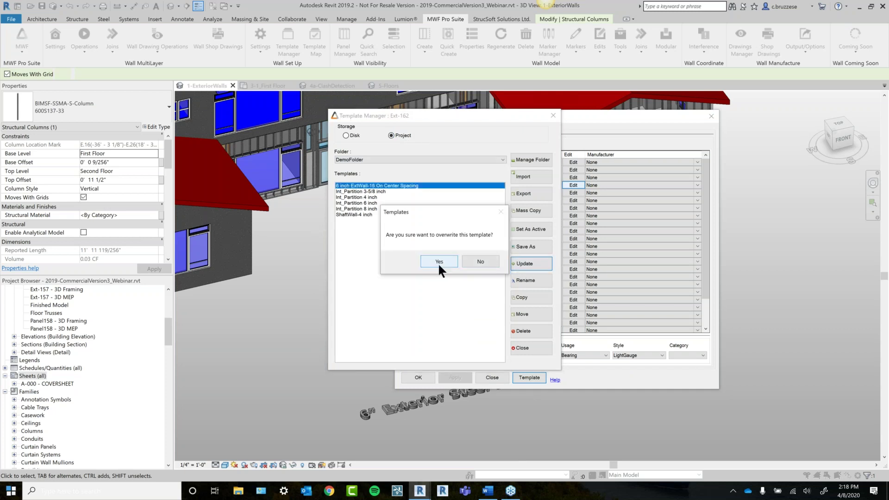
click(437, 262)
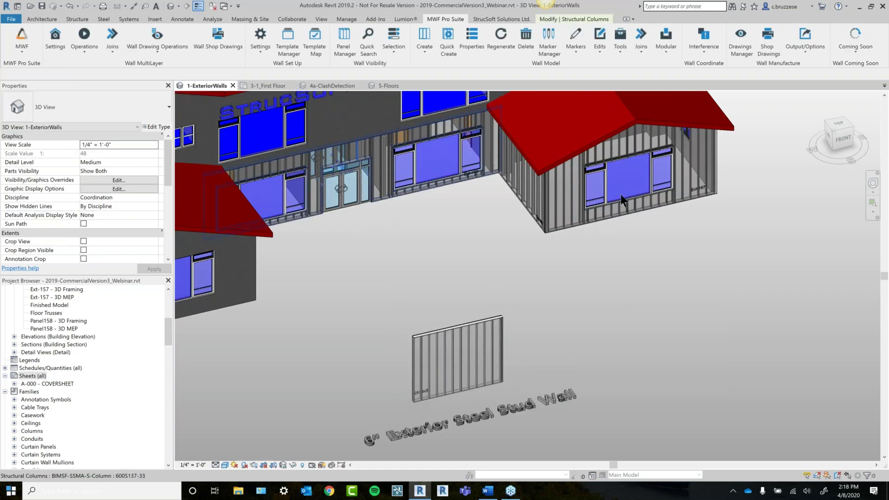
click(555, 187)
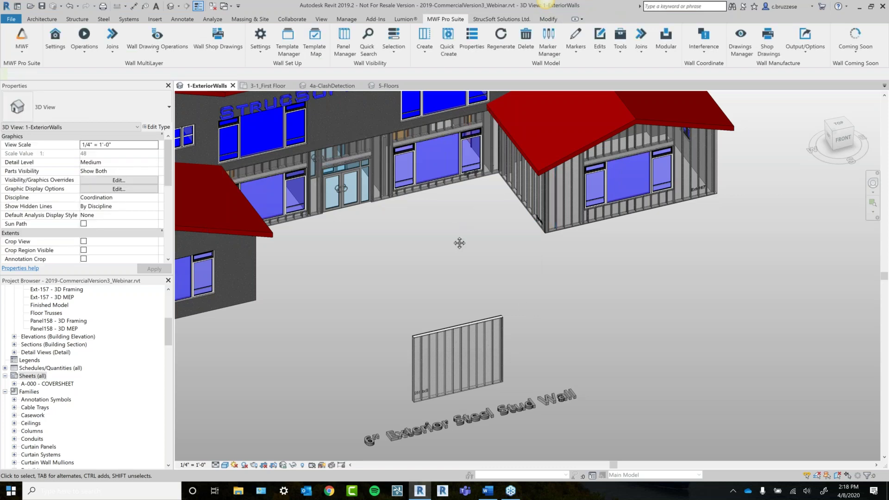
Reopen the Opening Framing settings of the standalone sample wall panel.
scroll(459, 242, up, 2)
scroll(637, 257, up, 5)
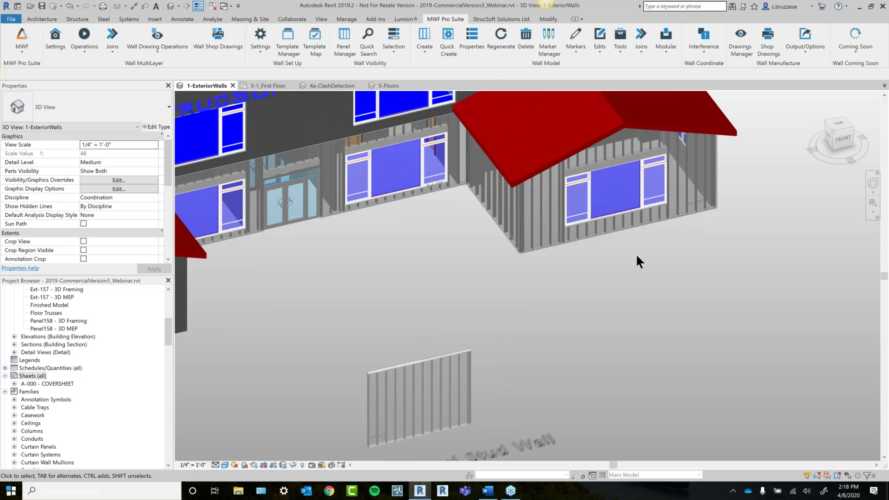
middle_drag(695, 280, 642, 317)
middle_drag(388, 368, 409, 318)
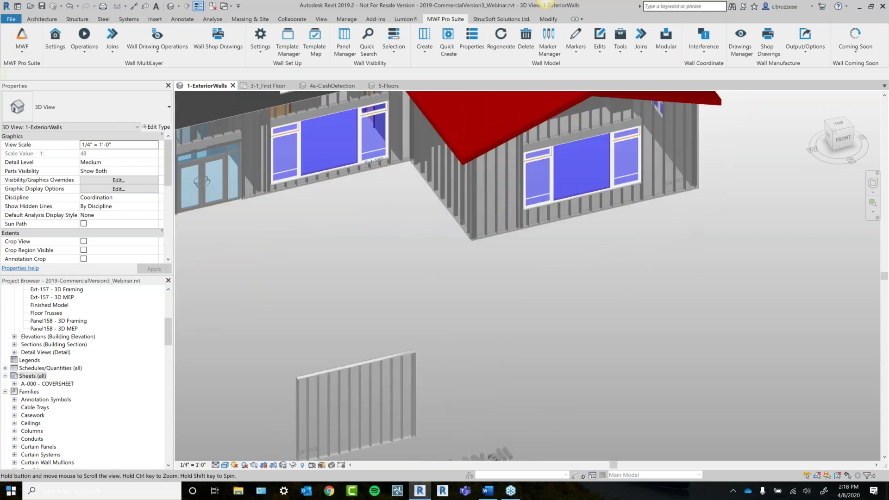
click(340, 368)
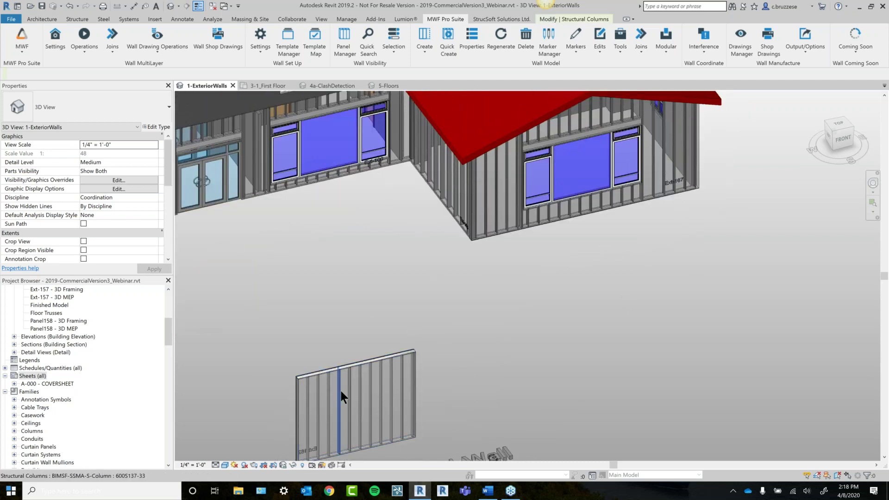
click(466, 39)
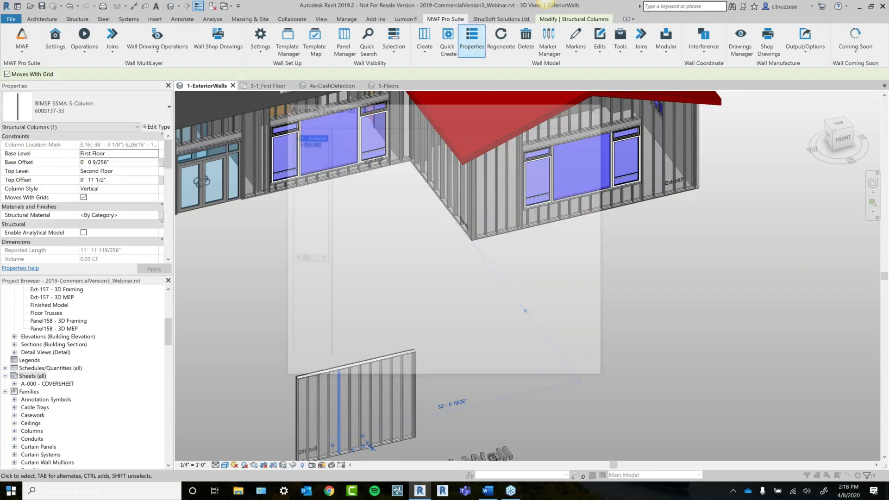
click(354, 175)
click(460, 175)
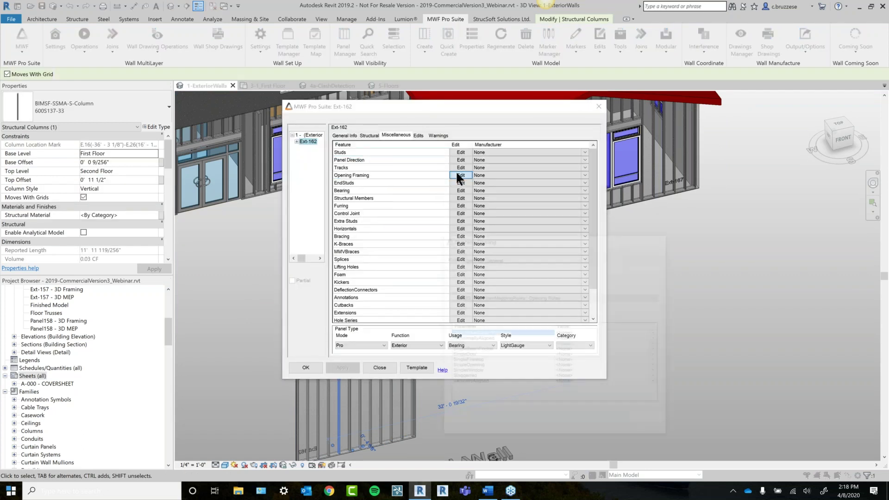
Review the rule sets available for opening mapping and close the panel properties without applying changes.
click(525, 296)
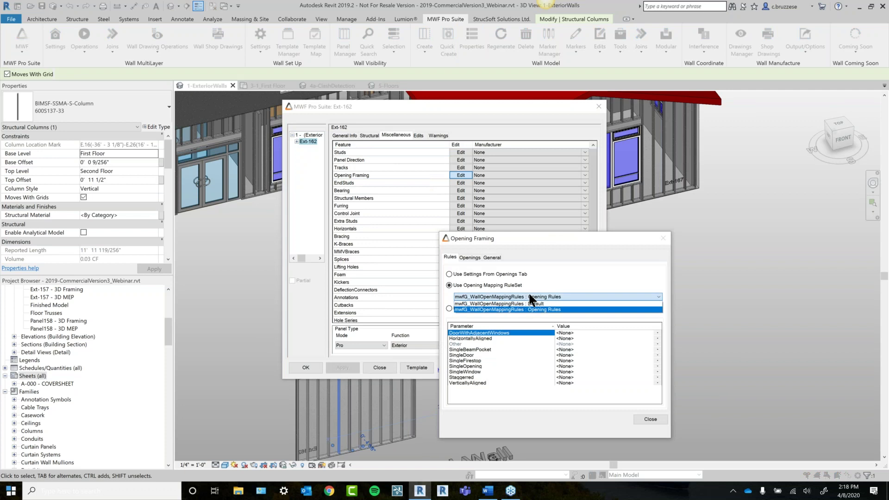
click(582, 285)
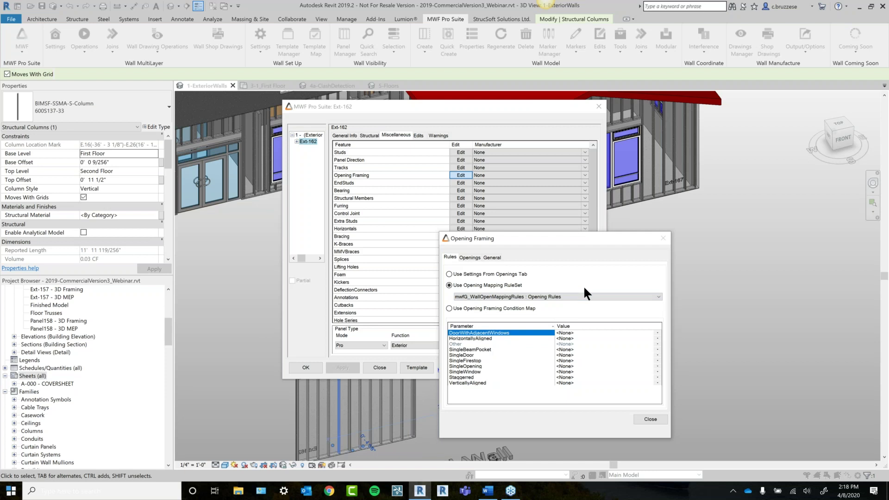
click(643, 418)
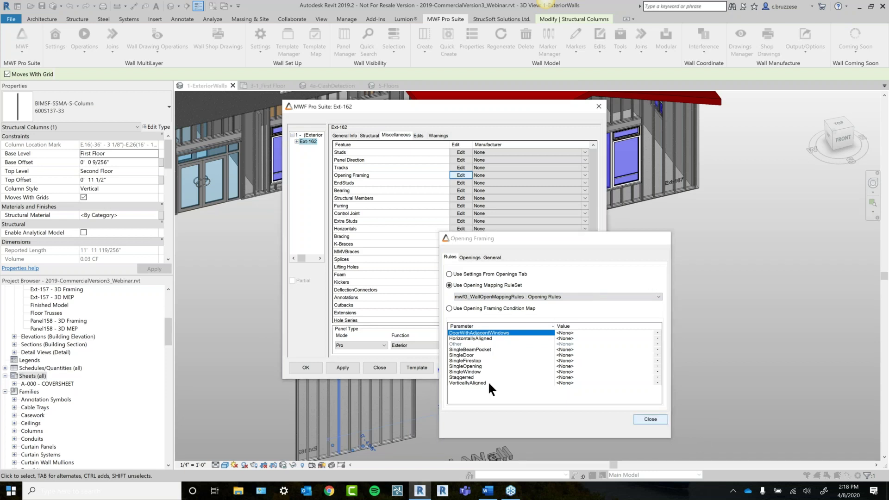
click(597, 107)
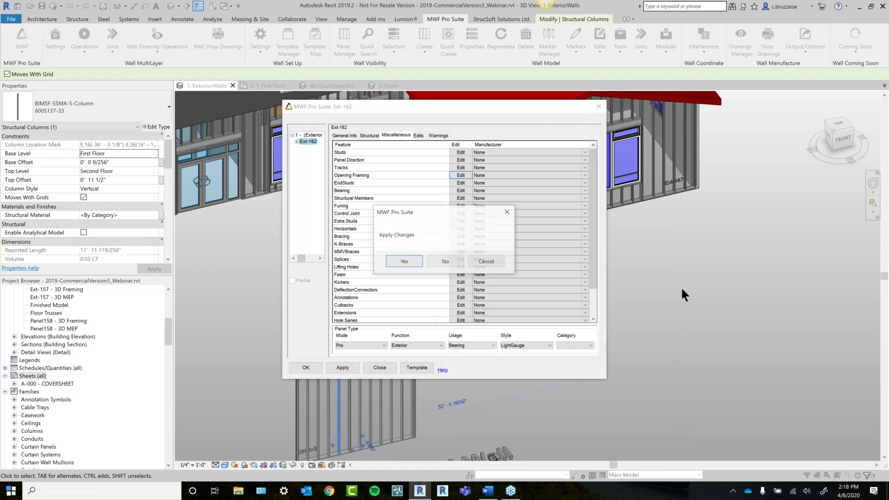
click(445, 270)
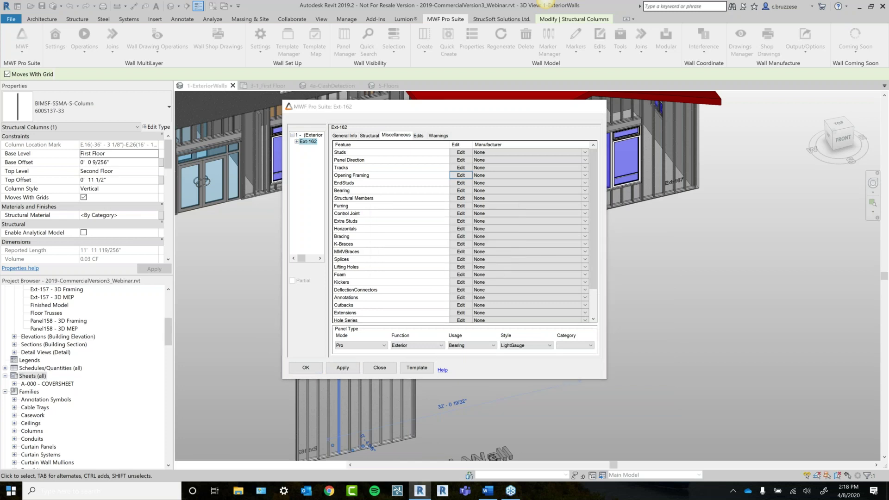
Examine the gabled wing's framed front wall in 3D, inspecting its long storefront window and the stud beside the opening.
middle_drag(453, 296, 615, 343)
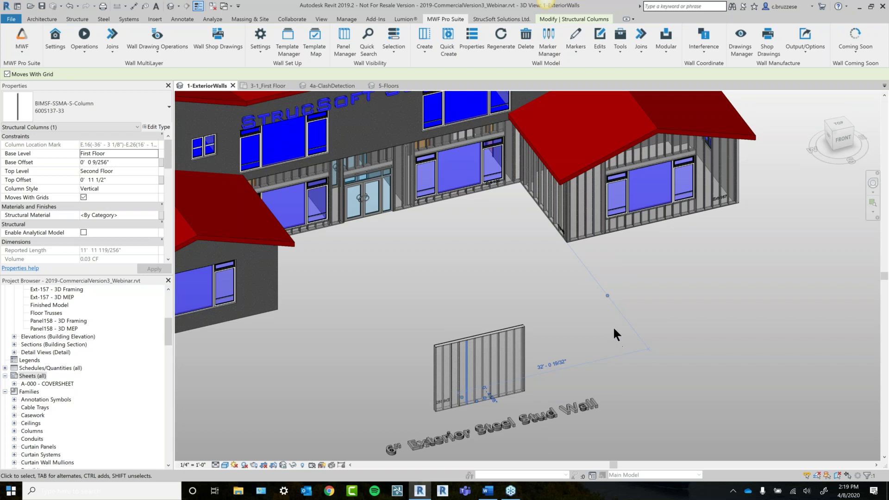
middle_drag(616, 279, 569, 331)
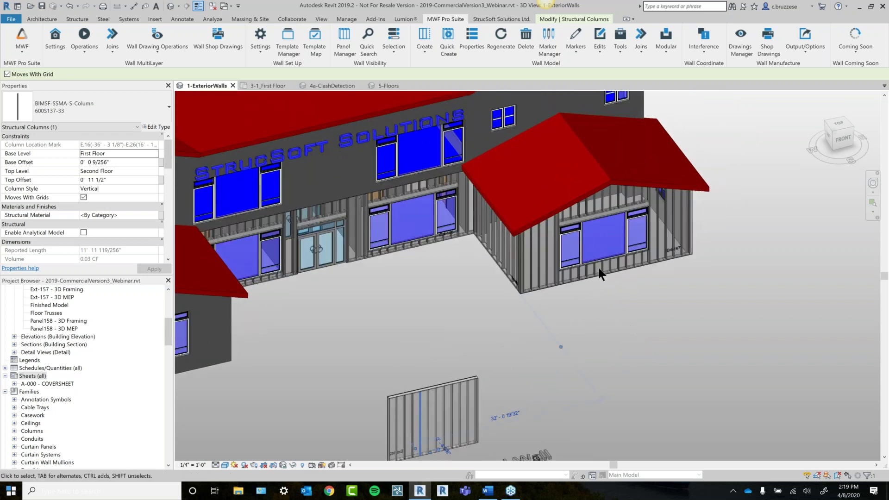
click(584, 246)
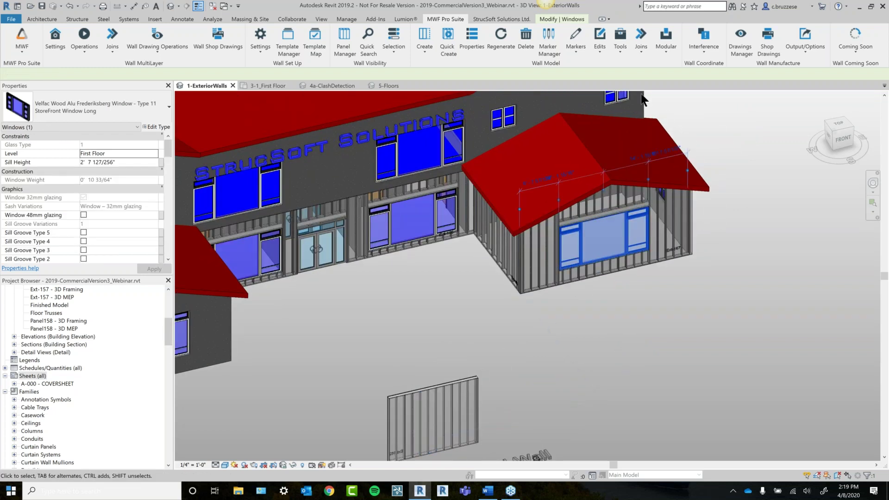
scroll(620, 321, up, 3)
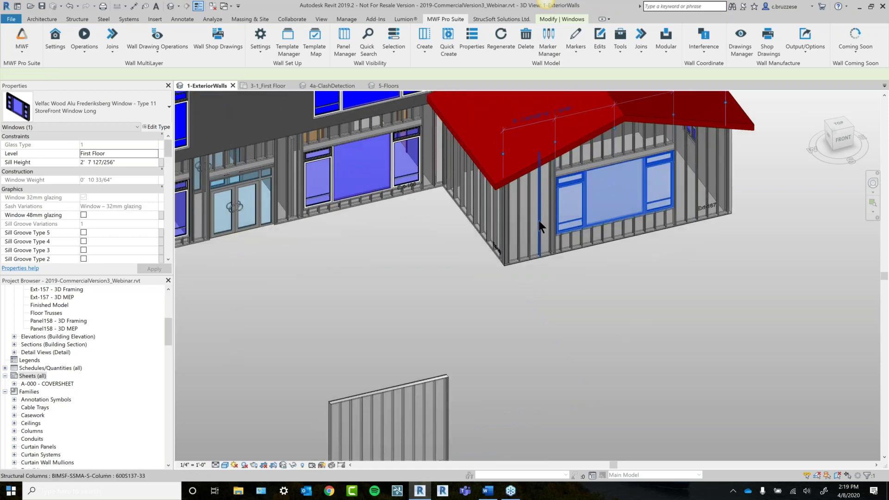
click(538, 221)
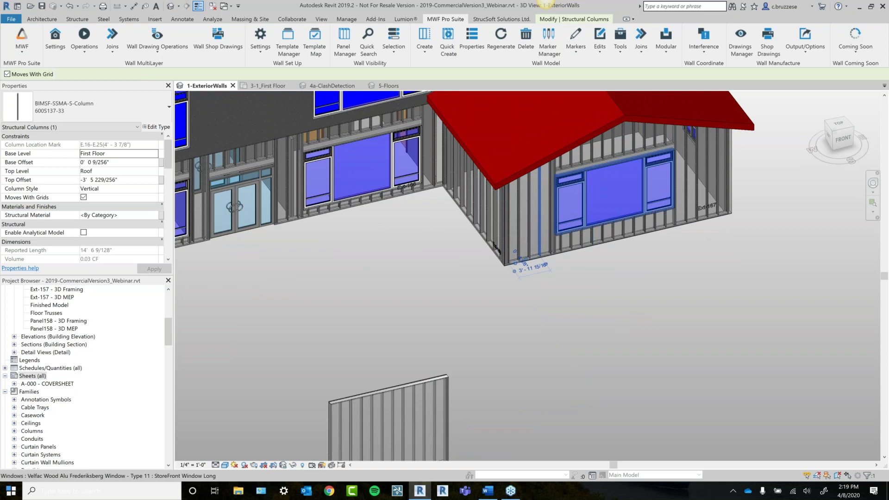
middle_drag(450, 326, 466, 301)
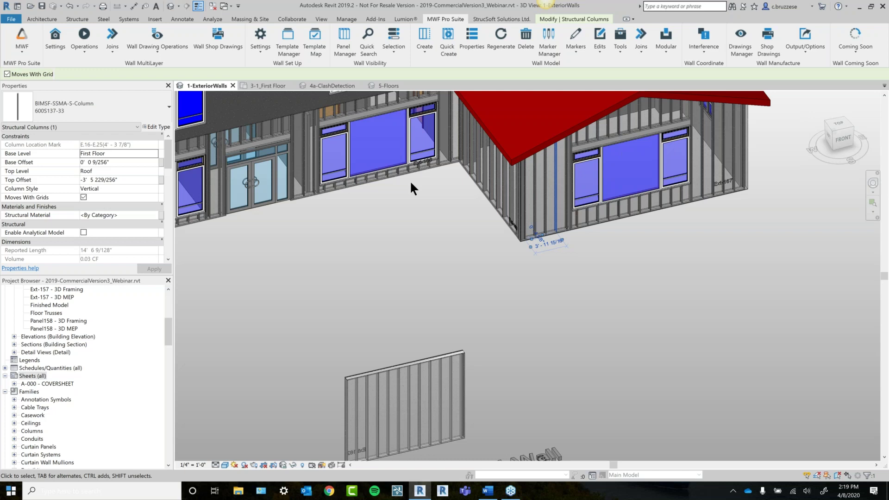
click(606, 164)
scroll(662, 302, down, 2)
click(651, 305)
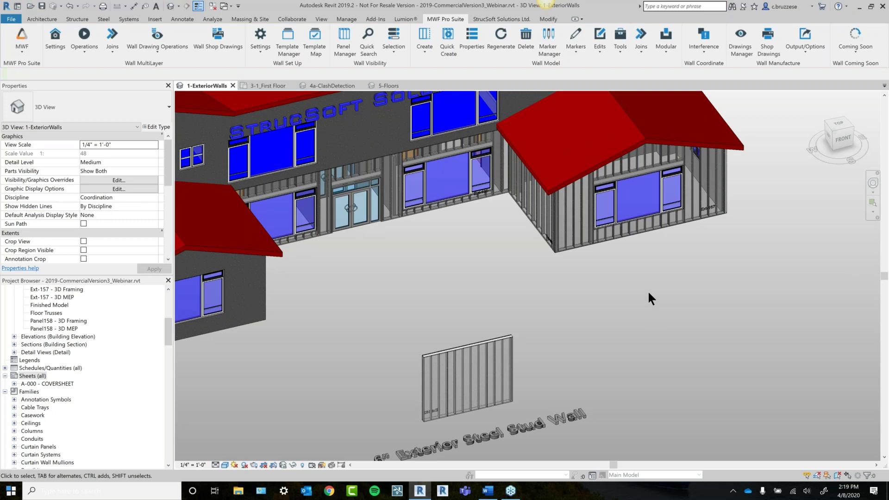
middle_drag(647, 289, 575, 297)
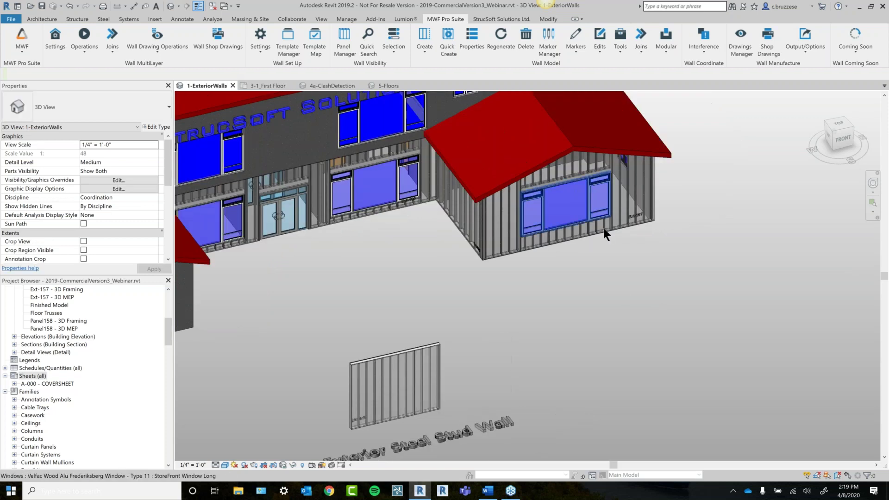
click(563, 227)
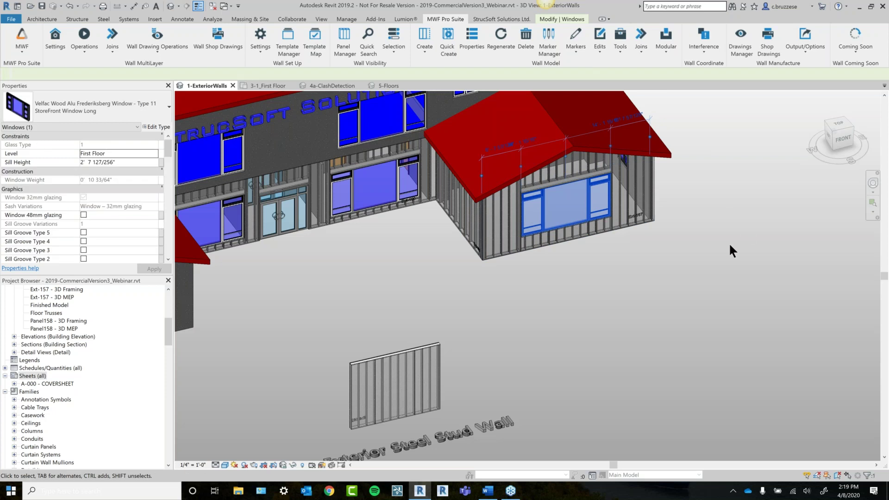
middle_drag(729, 242, 685, 258)
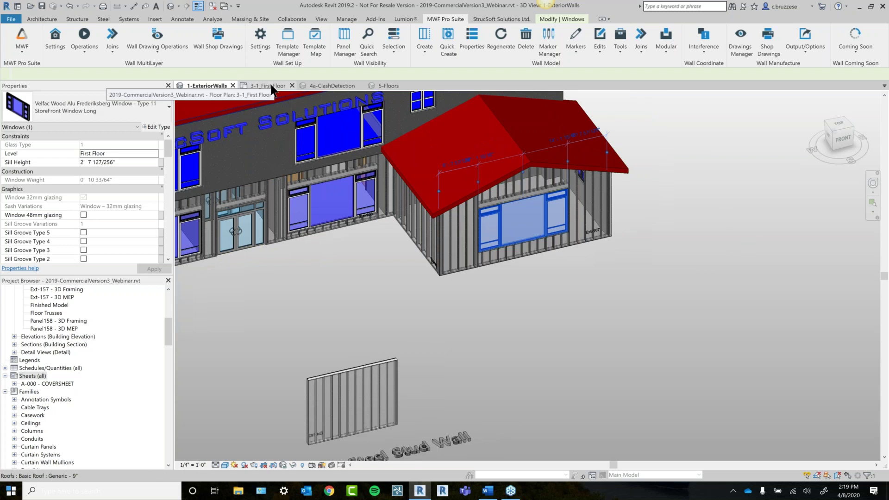
Switch to the 3-1_First Floor plan and examine where the interior partition walls meet along the corridor.
click(273, 87)
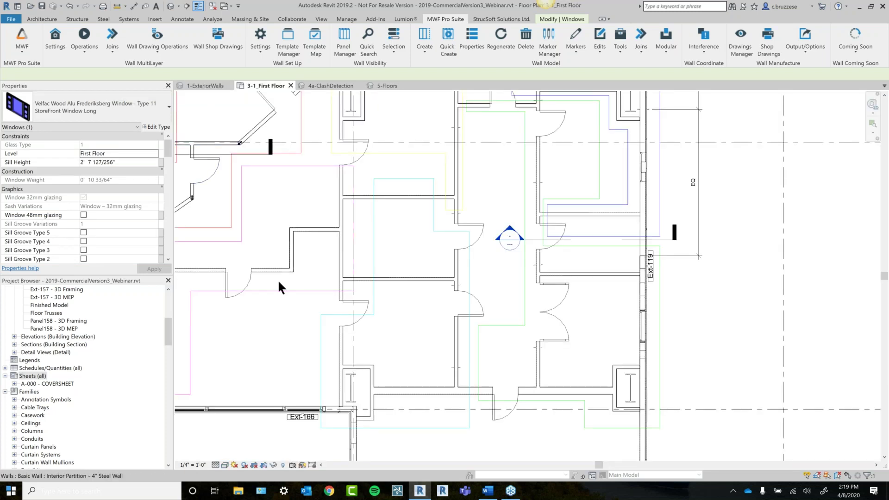
middle_drag(293, 335, 292, 326)
click(297, 330)
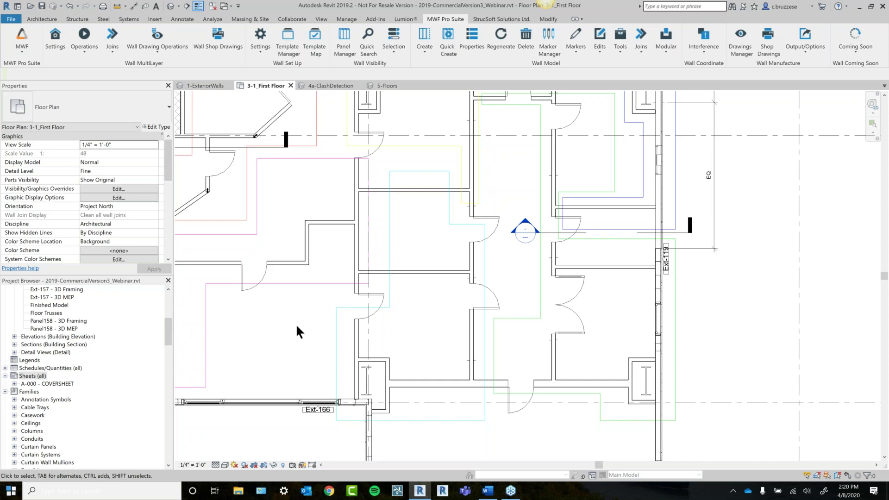
click(447, 189)
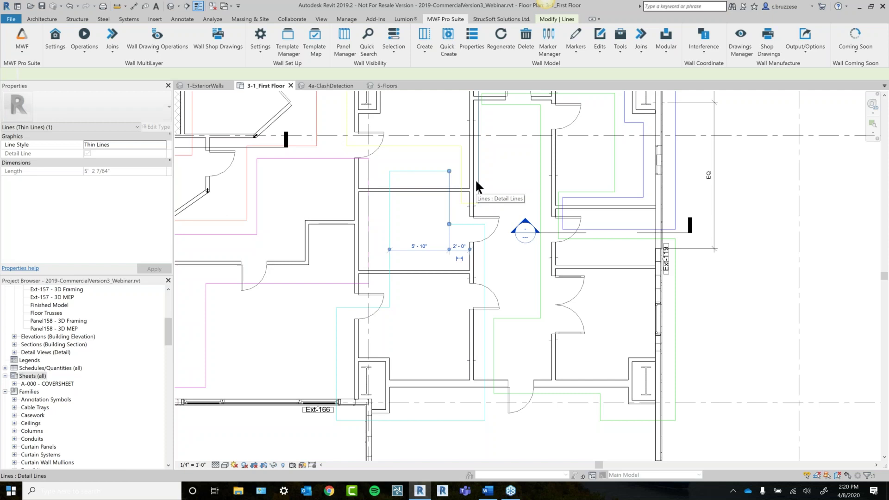
click(509, 176)
scroll(504, 176, up, 2)
click(441, 192)
ctrl+click(462, 195)
click(502, 187)
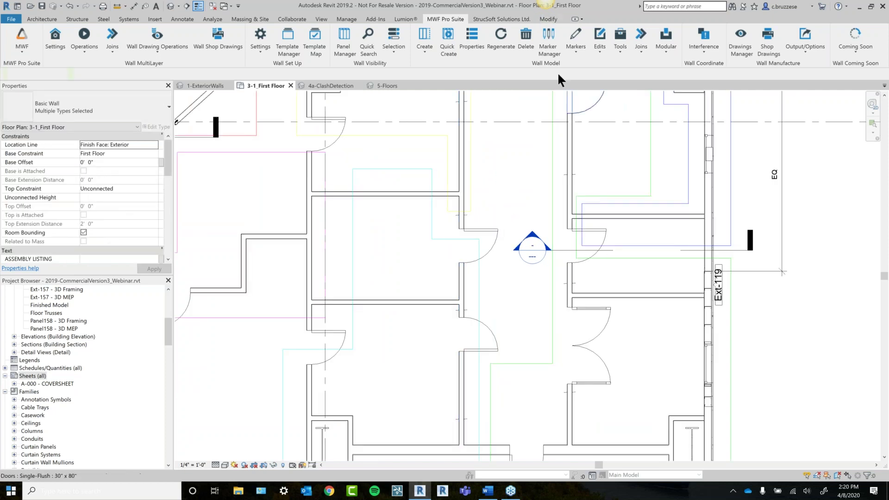
List the wall join types for Panel-Corner and Panel-Intersect in the Marker Manager.
click(555, 55)
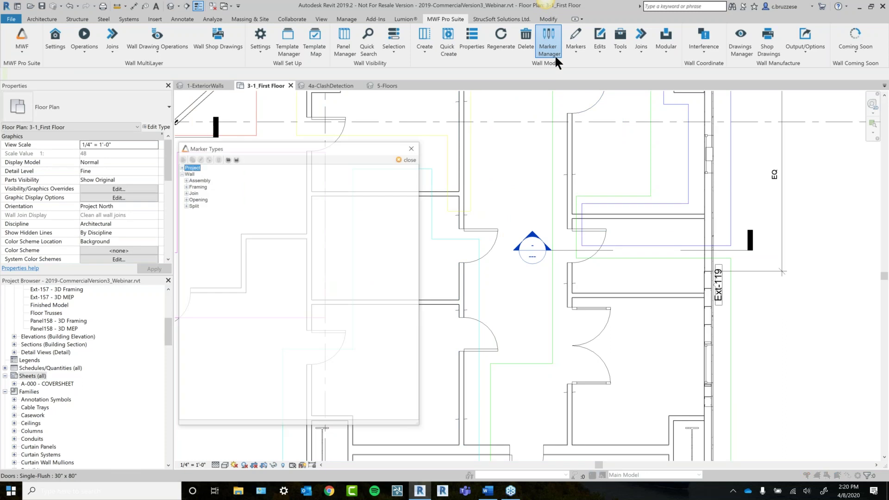
click(185, 192)
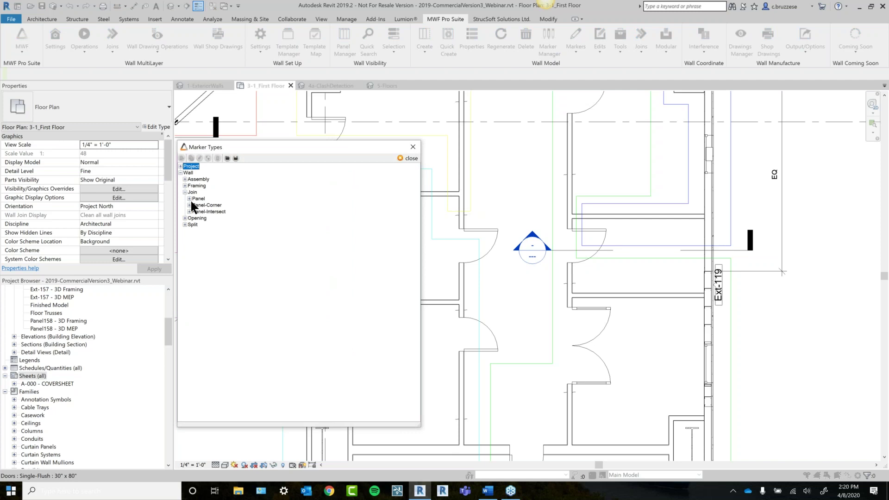
click(189, 205)
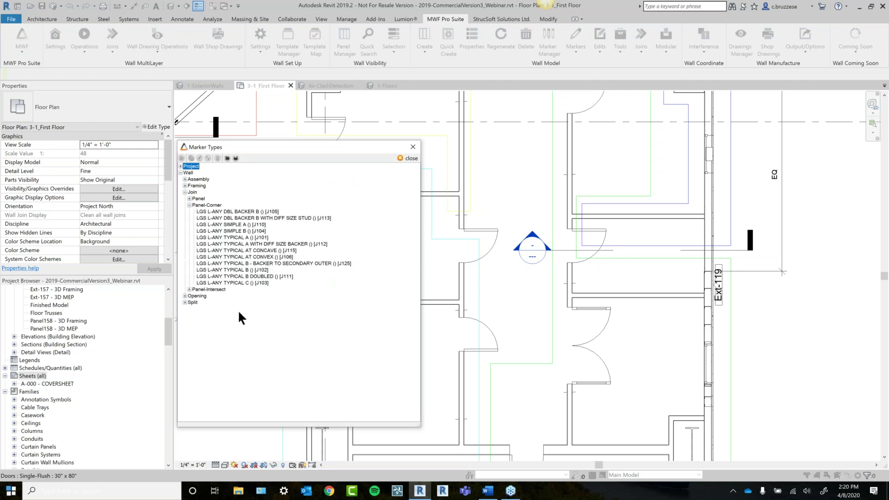
click(189, 289)
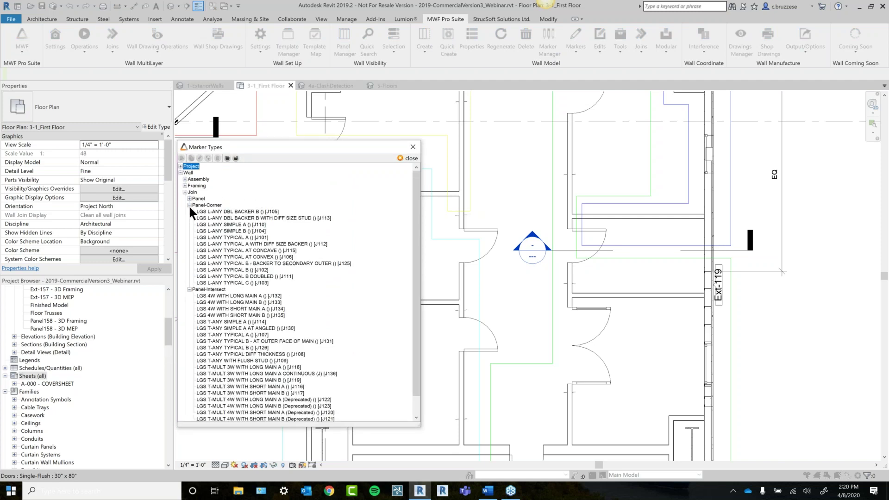
Review the definition of the corner join LGS L-ANY TYPICAL A WITH DIFF SIZE BACKER in an enlarged preview and close it.
double_click(256, 245)
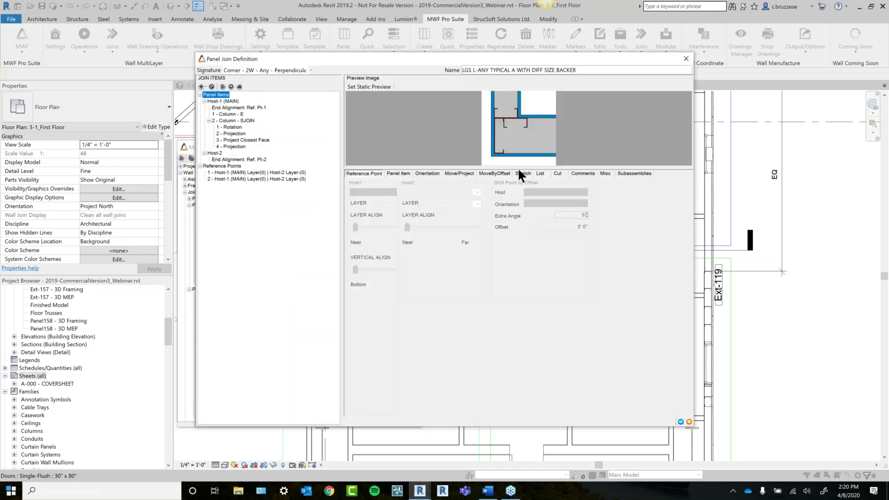
drag(516, 168, 516, 242)
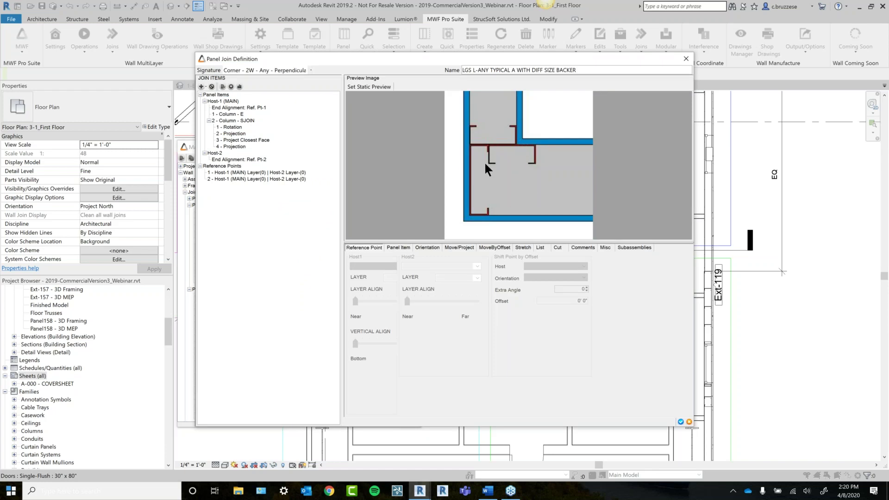
click(680, 421)
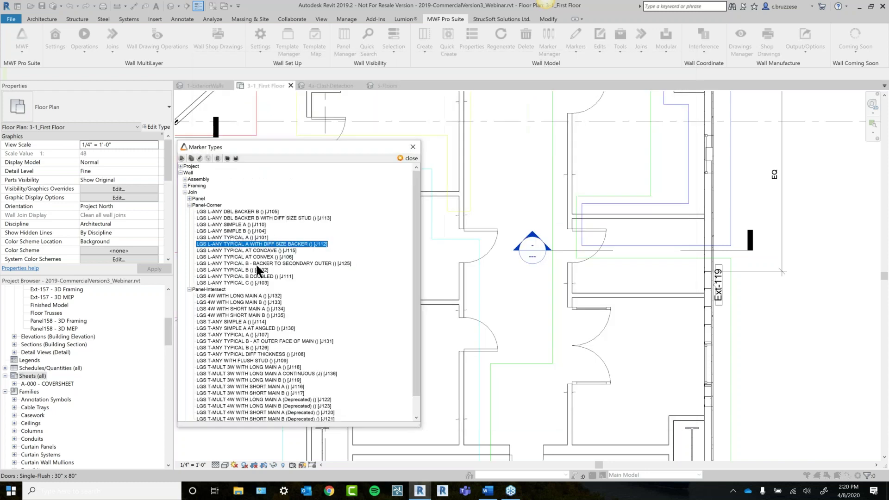
Review the definition of the intersect join LGS T-ANY TYPICAL A in an enlarged preview and close it.
double_click(252, 335)
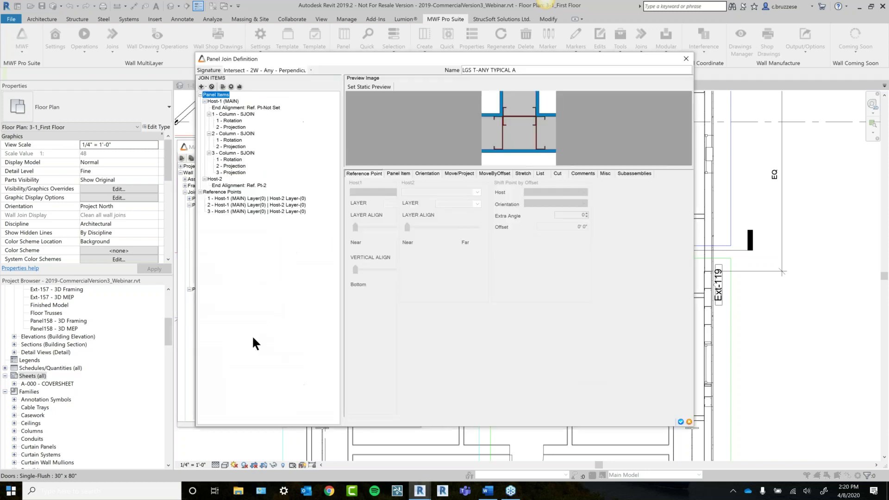
drag(526, 169, 526, 240)
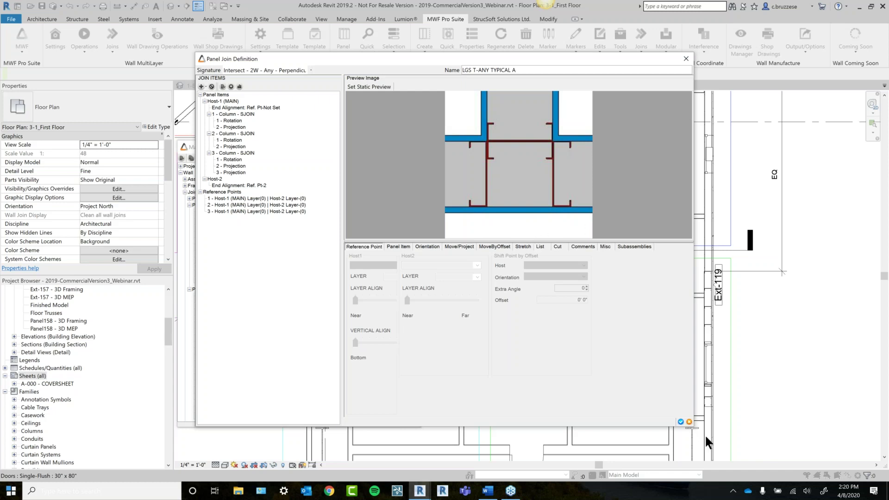
click(680, 421)
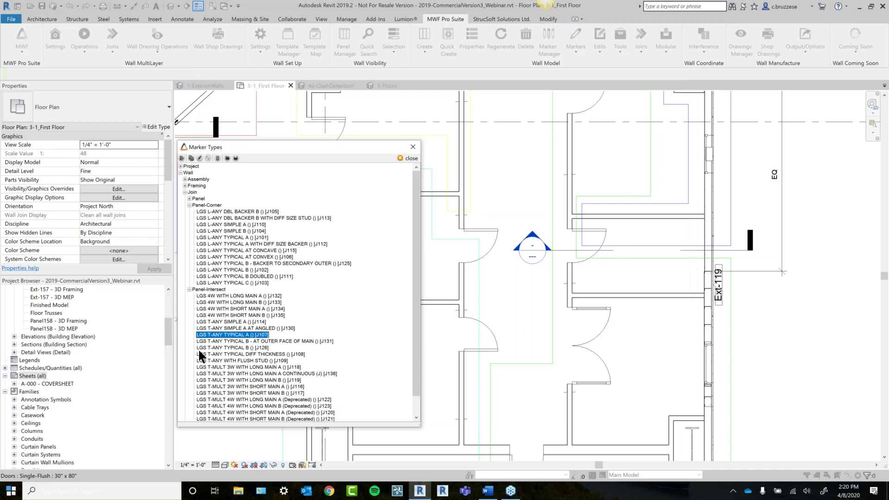
Look over the other available join types, including LGS T-ANY WITH FLUSH STUD, LGS L-ANY SIMPLE B and LGS L-ANY TYPICAL B DOUBLED.
click(261, 360)
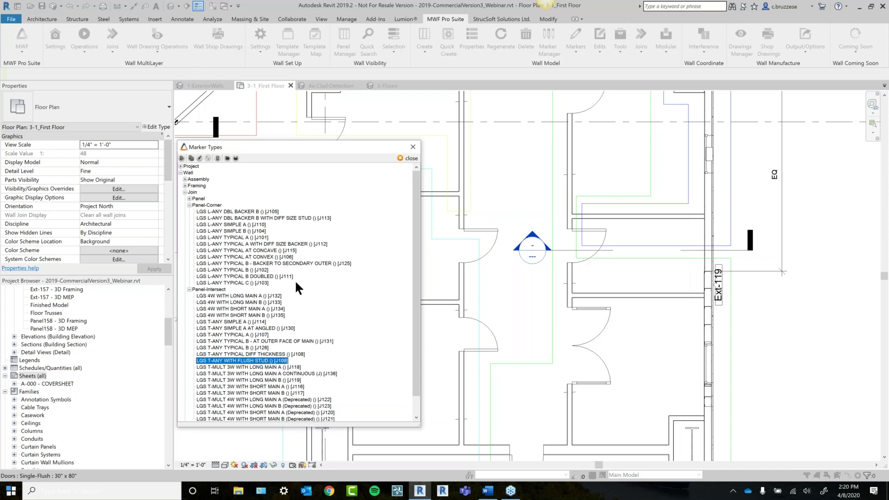
scroll(365, 254, down, 1)
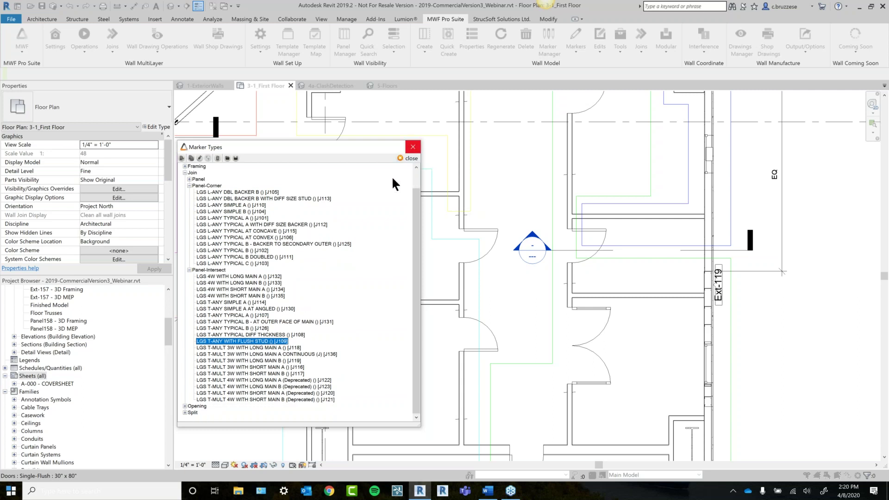
scroll(180, 208, up, 1)
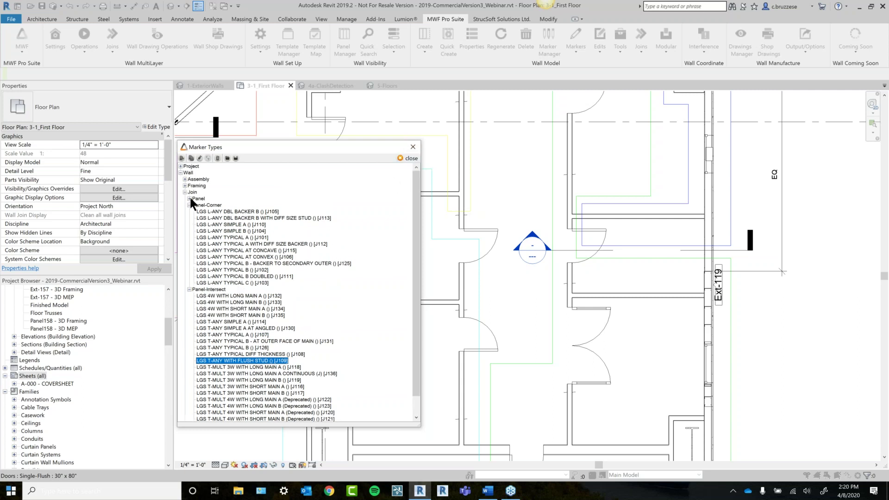
click(234, 230)
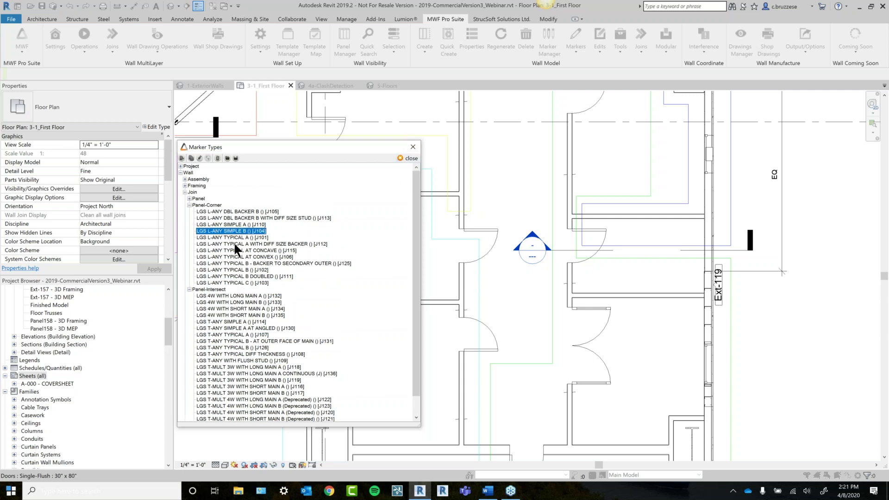
click(278, 276)
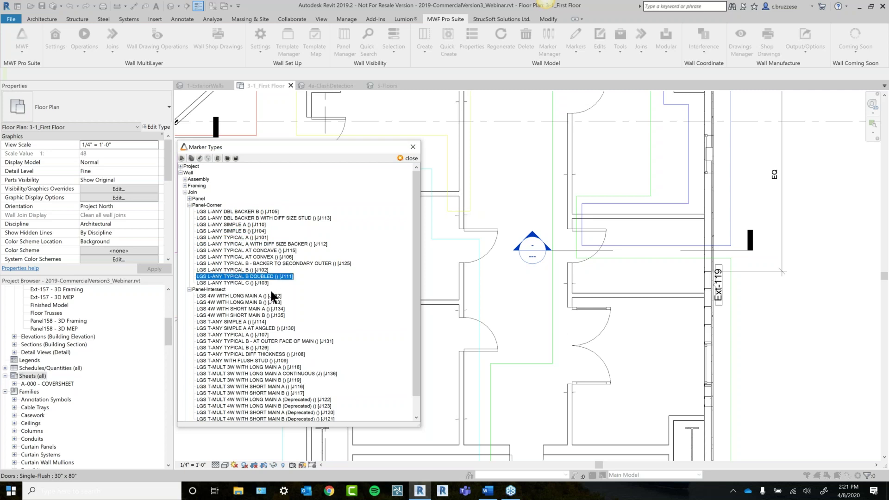
click(258, 231)
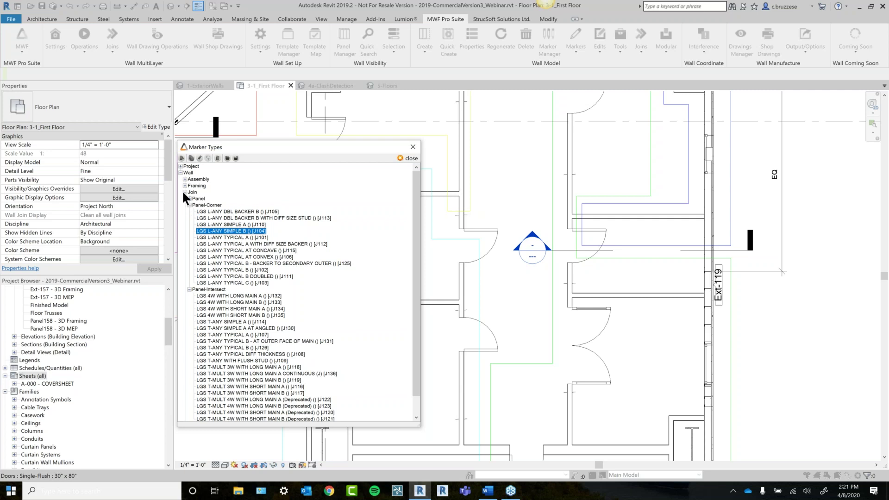
Open the project's Default PanelsAutoJoin rule set and widen its Signature and Join columns to read the rule.
click(180, 172)
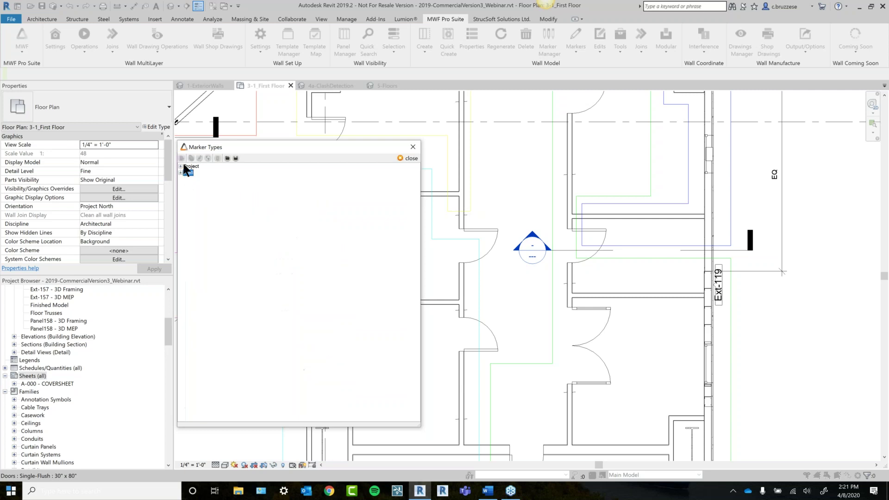
click(185, 173)
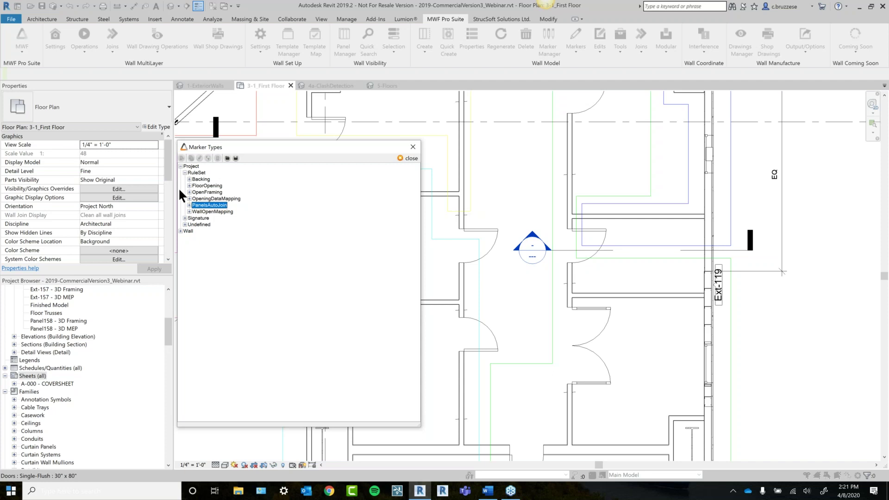
click(188, 205)
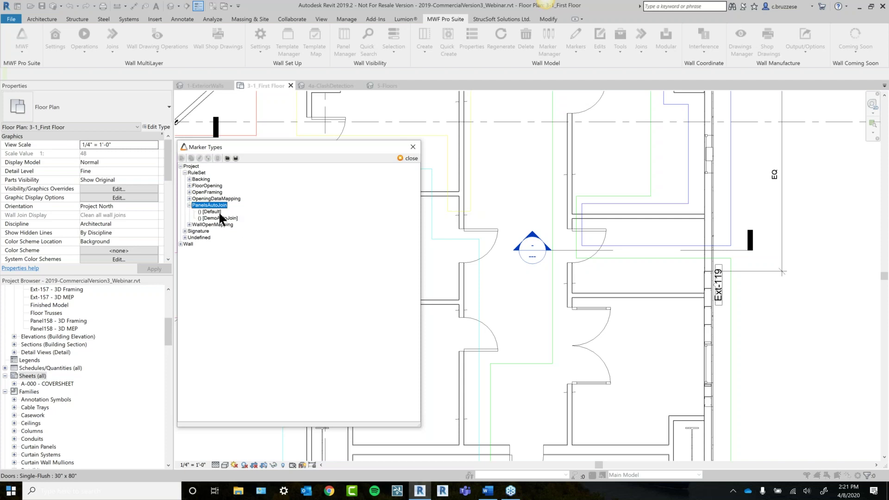
click(212, 211)
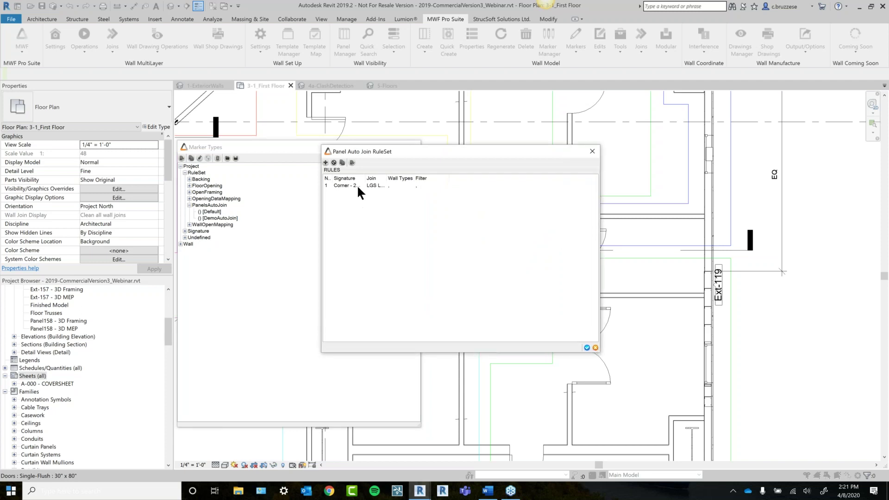
double_click(387, 178)
double_click(367, 179)
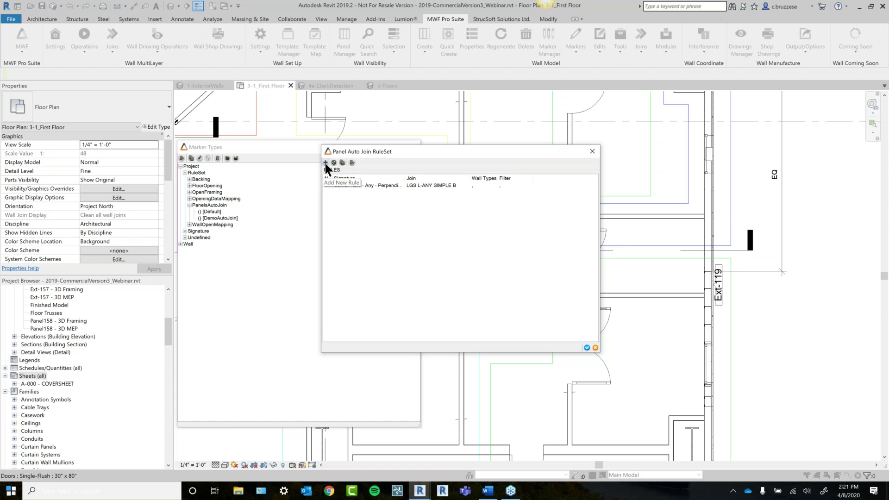
Accept the Panel Auto Join RuleSet as it stands and close the Marker Types window.
click(586, 347)
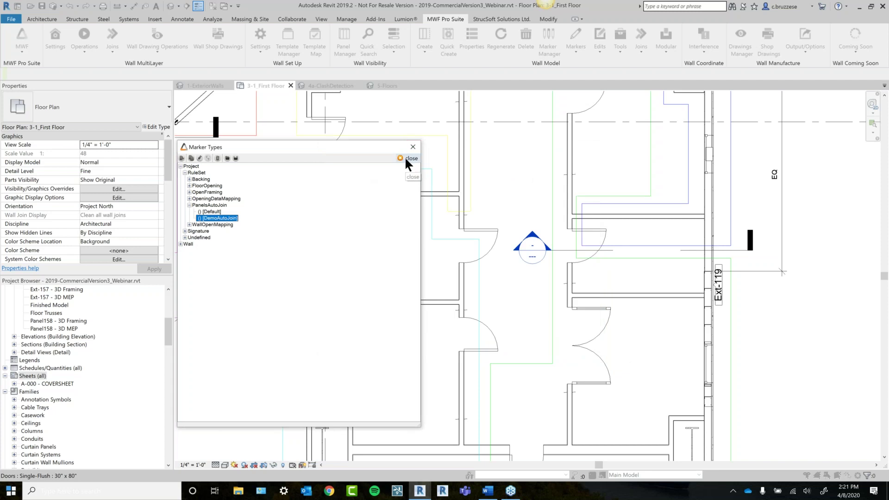
click(407, 158)
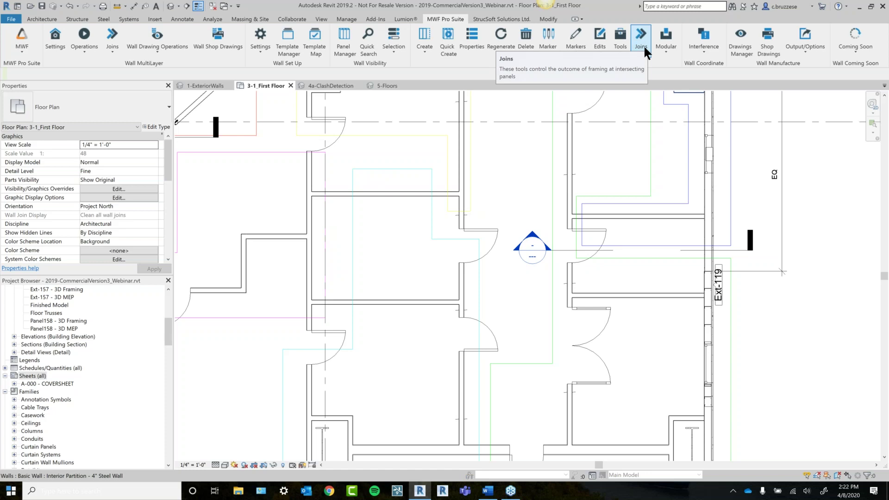
Start an auto join rule from the horizontal partition and the vertical wall it meets, showing join definitions for the second Intersect signature.
scroll(438, 207, up, 2)
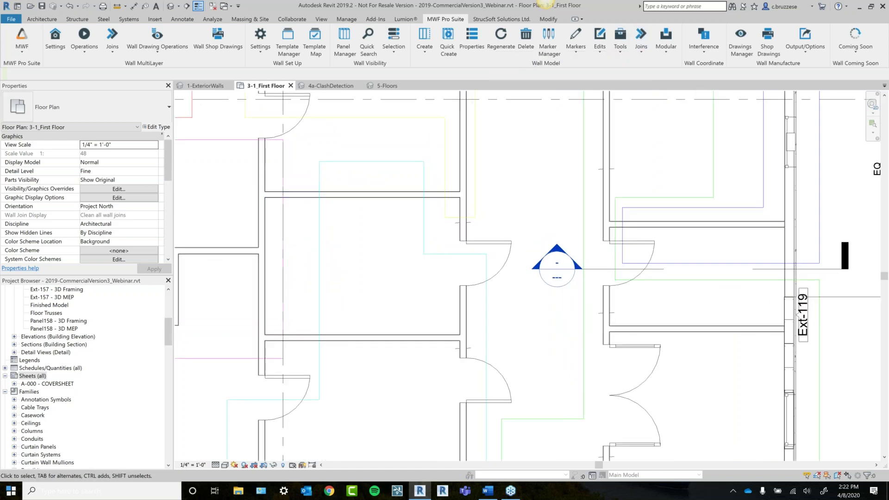
scroll(426, 242, up, 3)
click(408, 252)
ctrl+click(485, 217)
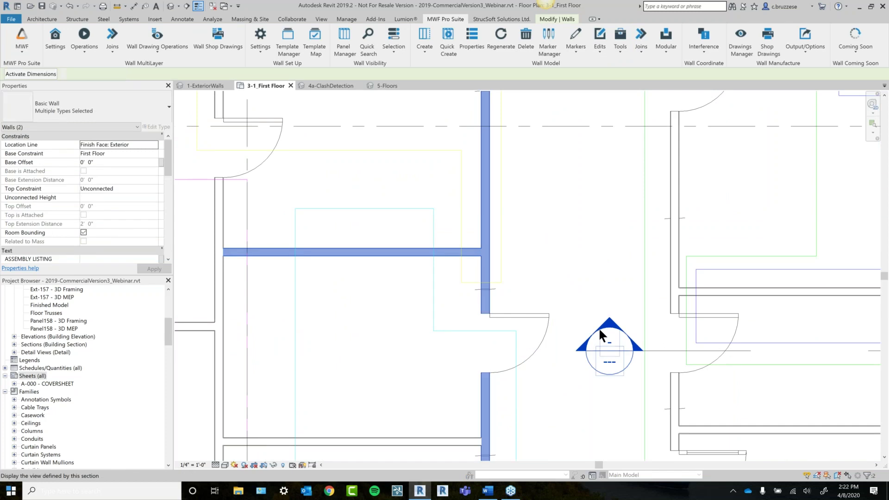
click(640, 44)
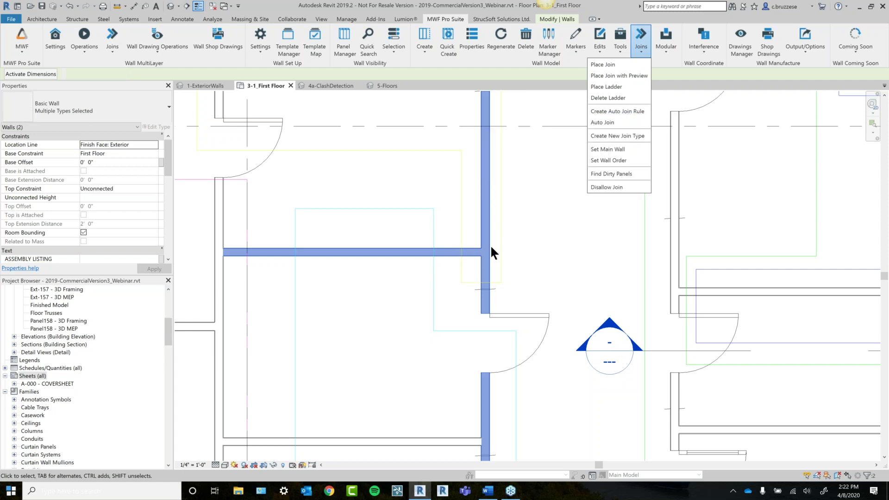
click(624, 111)
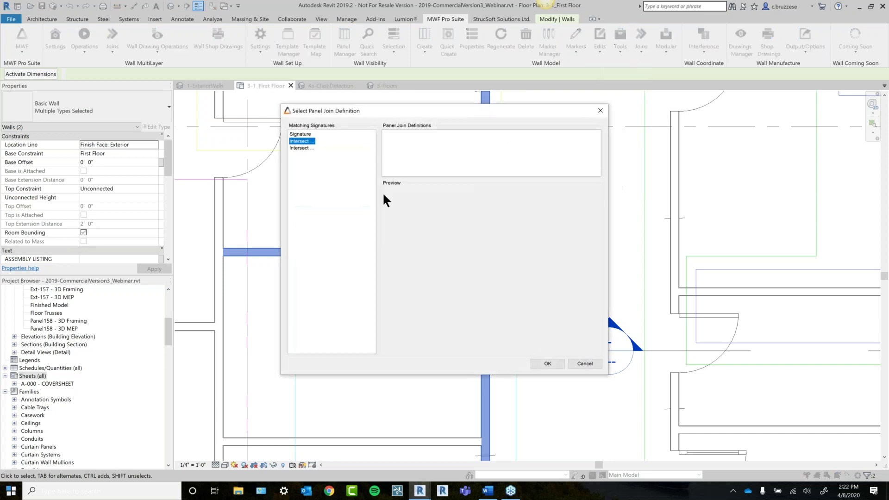
click(305, 148)
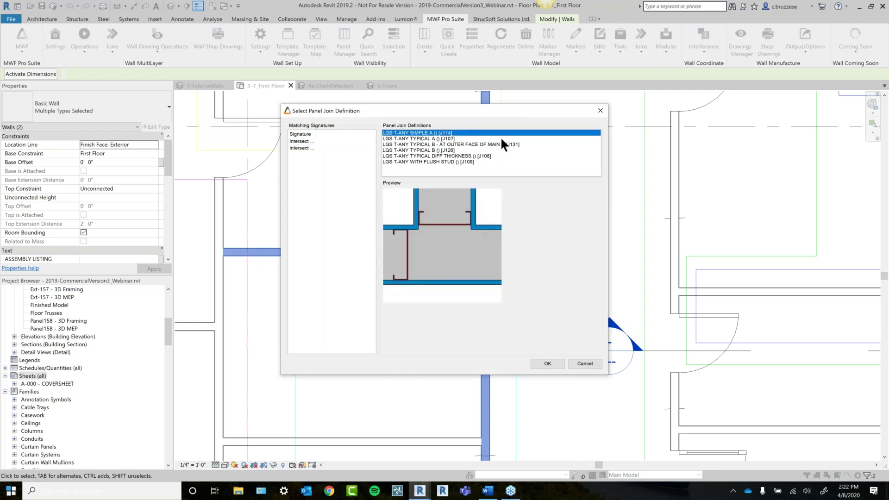
Compare the panel join definitions and choose LGS T-ANY TYPICAL B () [J126] for the wall intersection.
key(Down)
key(Down)
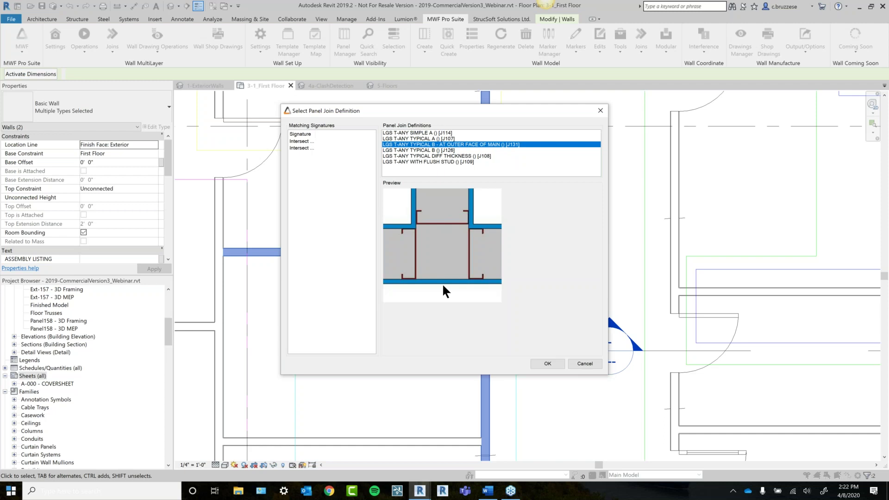
key(Down)
key(Down)
key(Up)
key(Up)
key(Up)
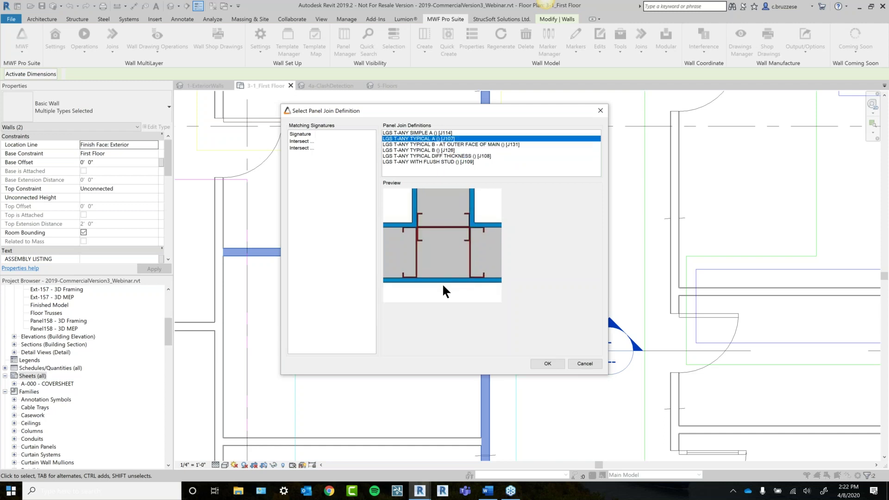
key(Down)
key(Down)
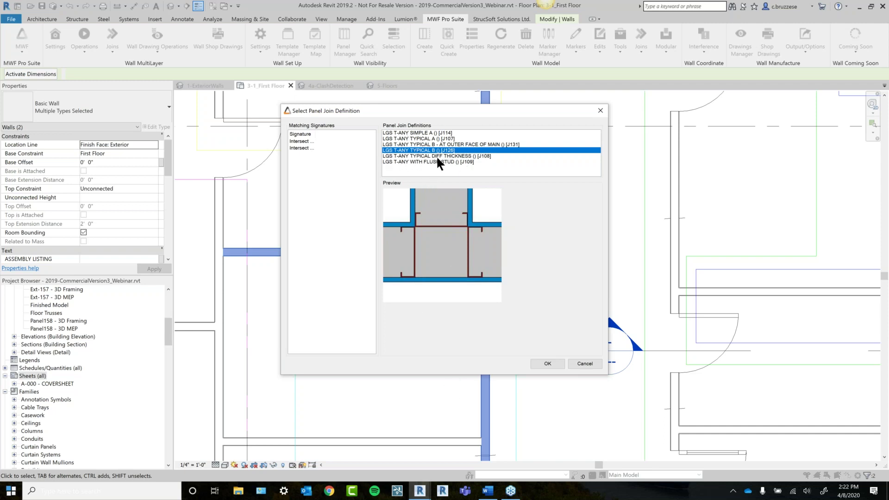
click(554, 364)
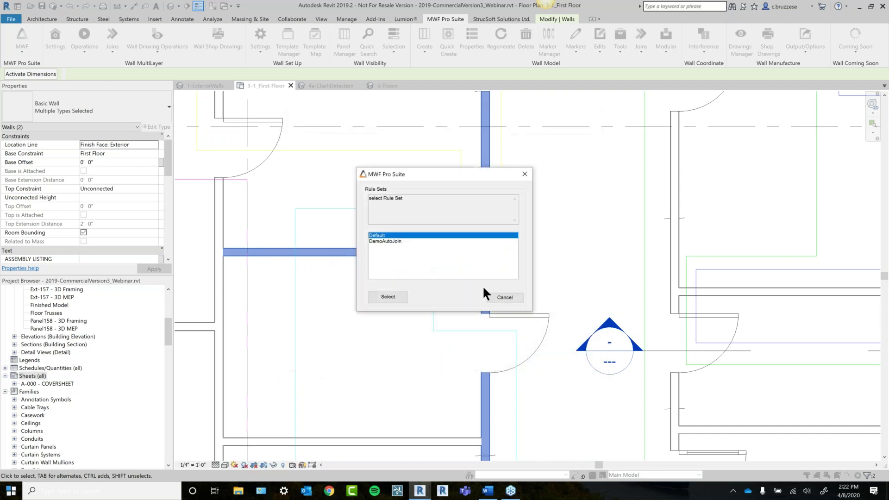
Choose the DemoAutoJoin rule set for the new join rule and enlarge and reposition the rule definition window.
click(385, 241)
click(372, 295)
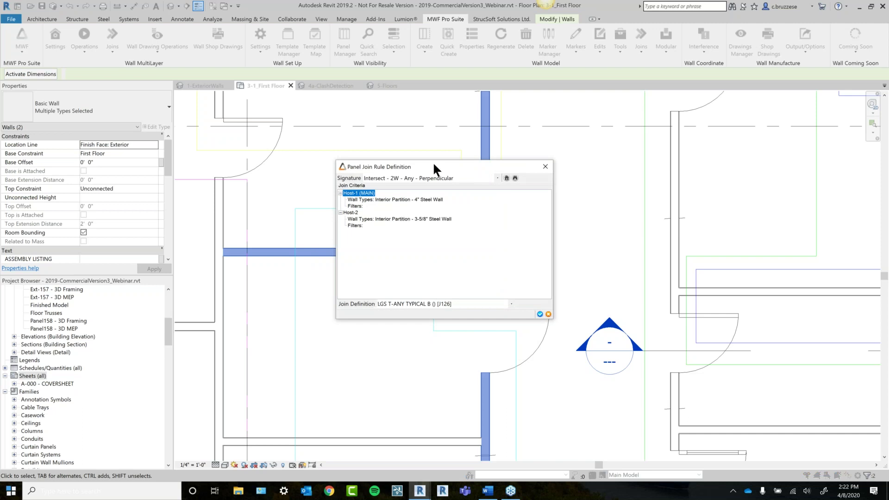
drag(555, 301, 572, 319)
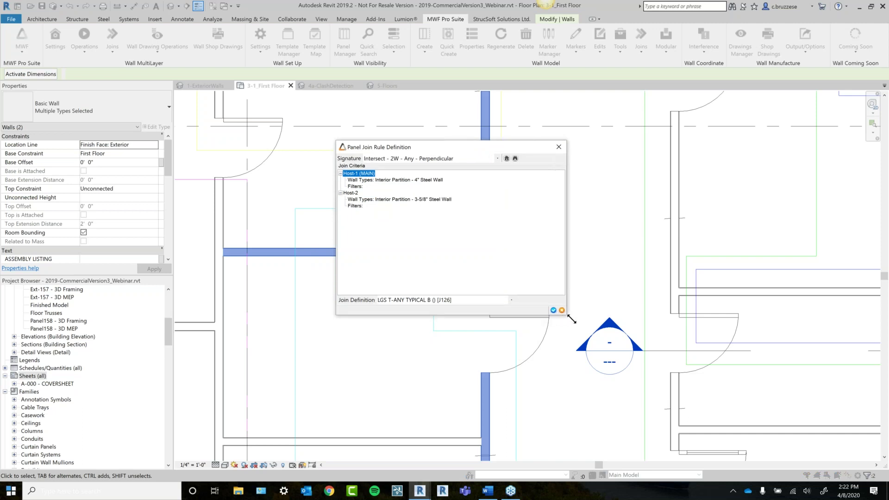
drag(443, 149, 544, 128)
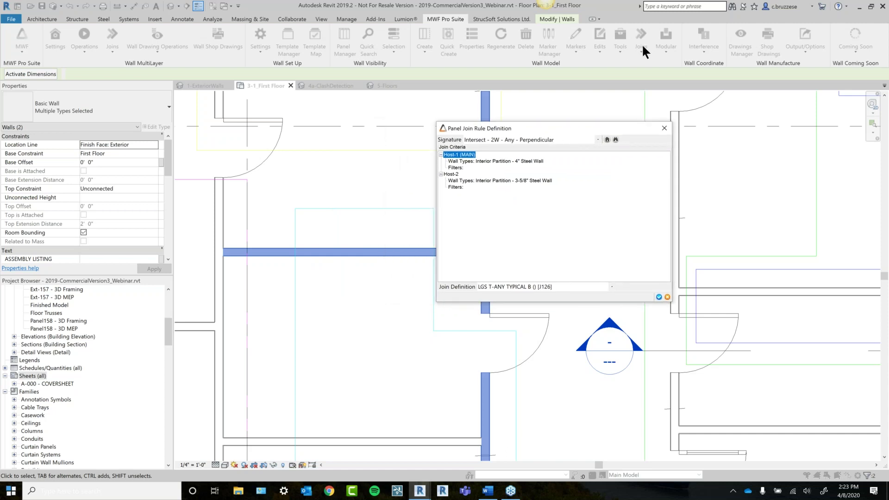
Review the available join signatures and the criteria for the Host-1 and Host-2 walls.
click(597, 139)
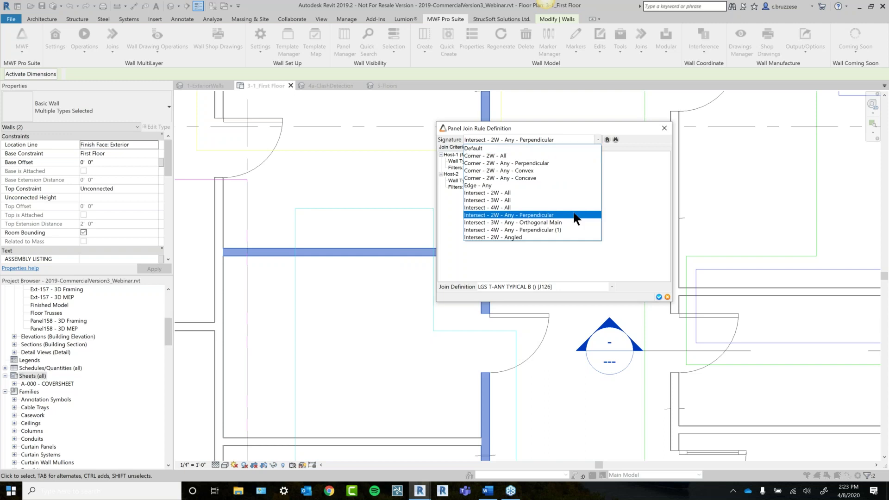
click(635, 207)
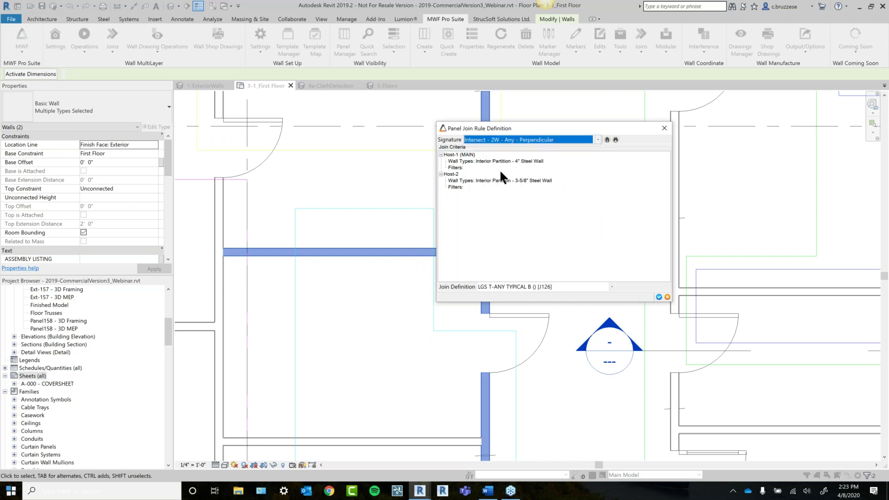
click(456, 155)
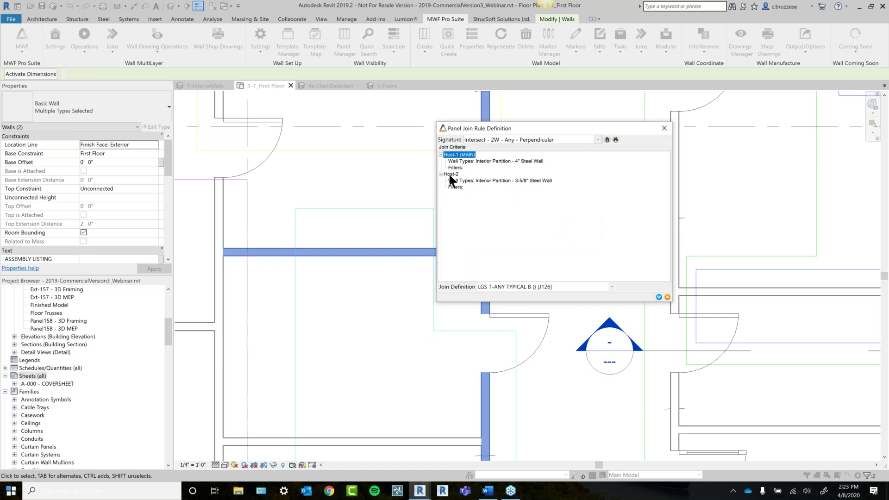
drag(538, 133, 334, 144)
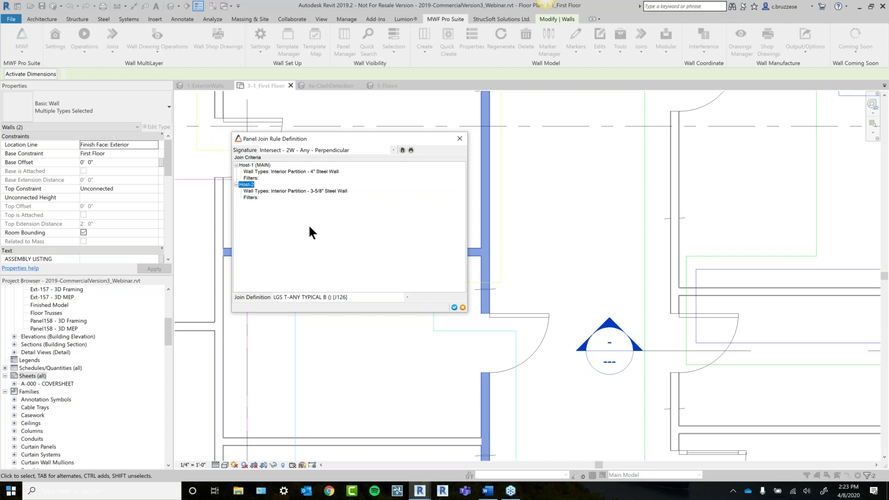
click(253, 165)
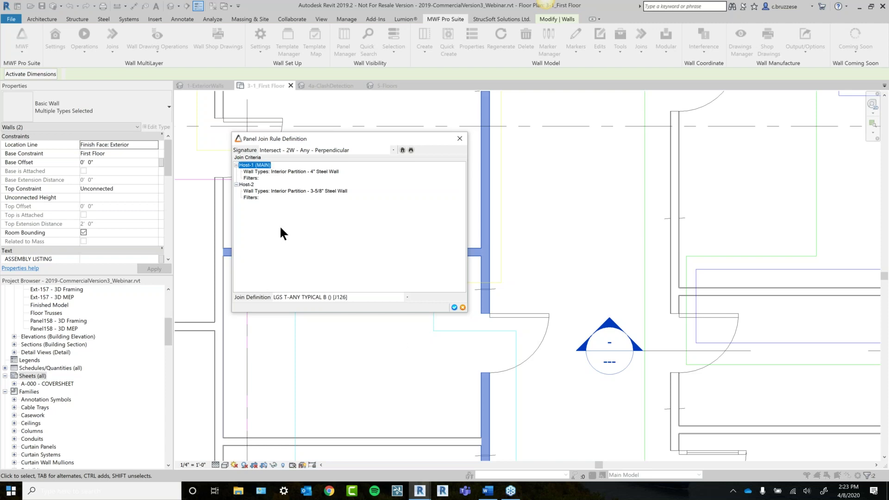
click(281, 172)
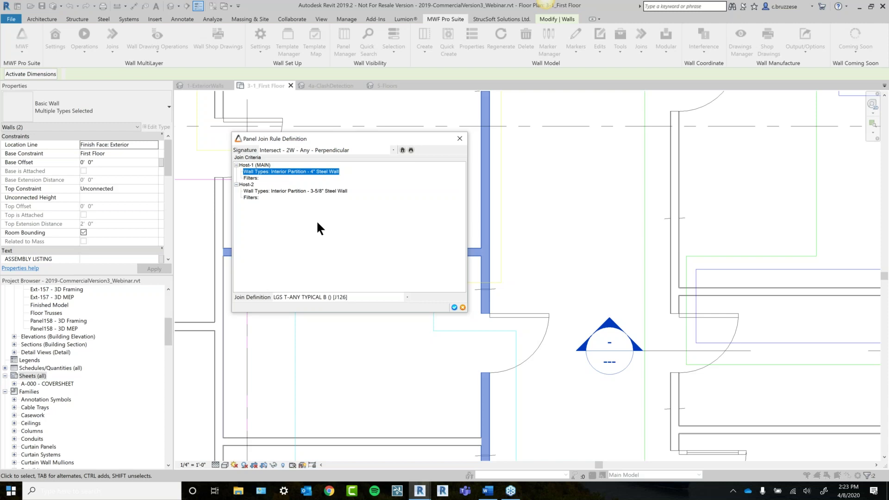
Set the wall type criterion of Host-1 (MAIN) to the blank entry.
click(254, 165)
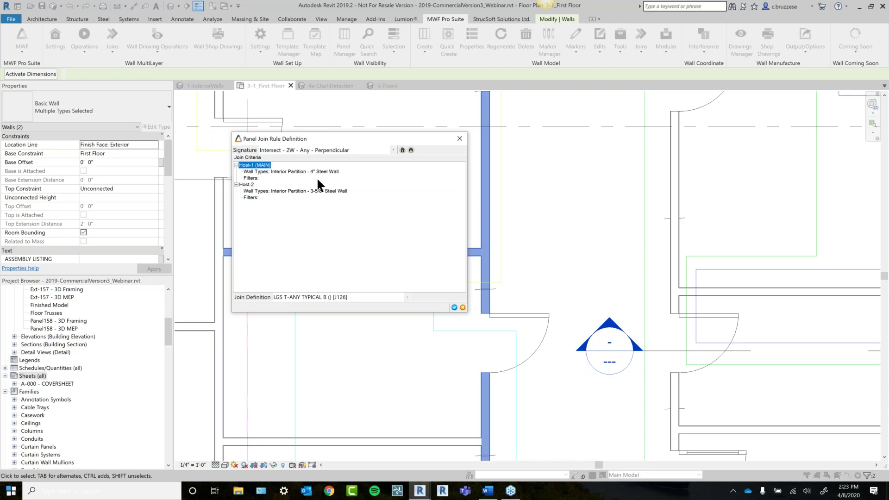
click(401, 150)
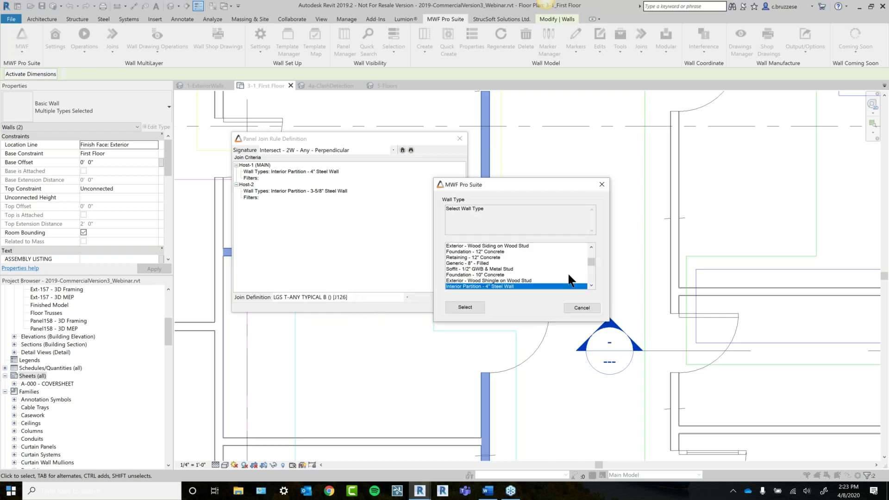
scroll(567, 272, up, 5)
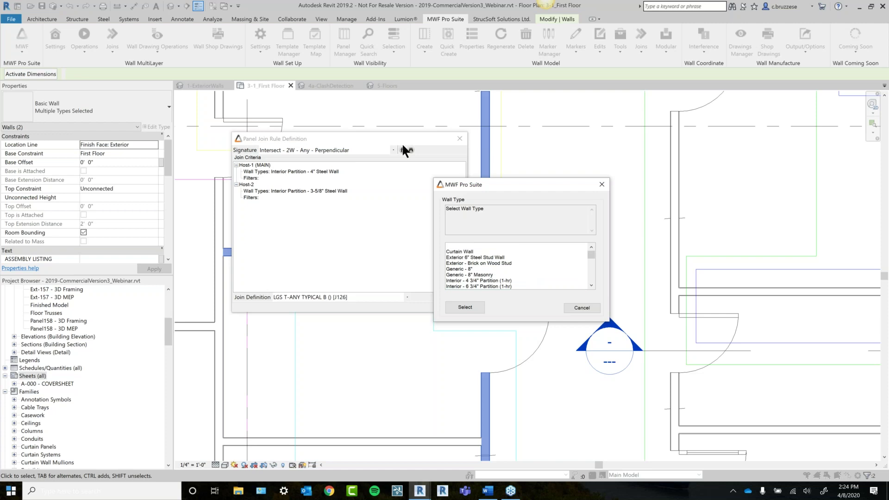
click(475, 245)
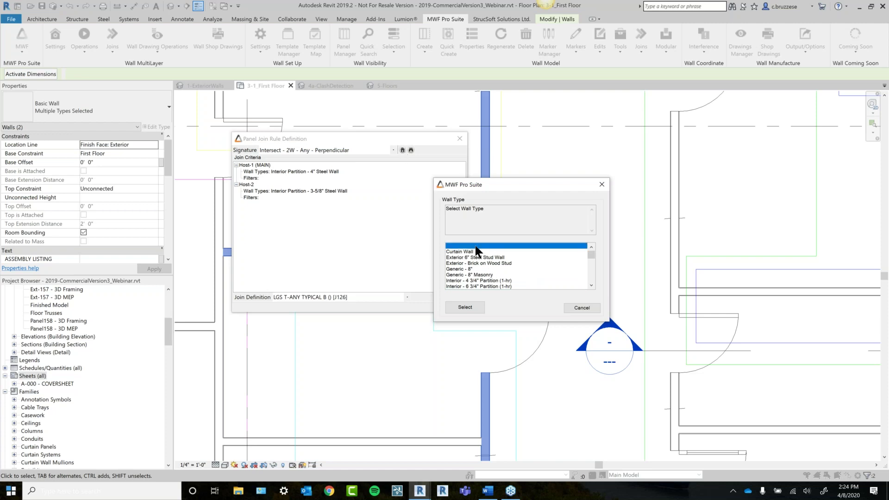
click(472, 307)
Set the wall type criterion of Host-2 to the blank entry and save the panel join rule.
click(250, 190)
click(402, 150)
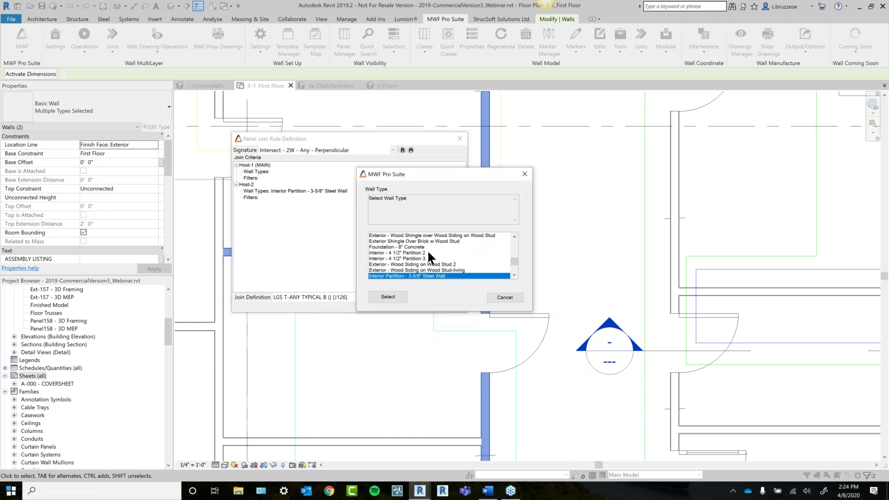
scroll(427, 249, up, 6)
click(388, 235)
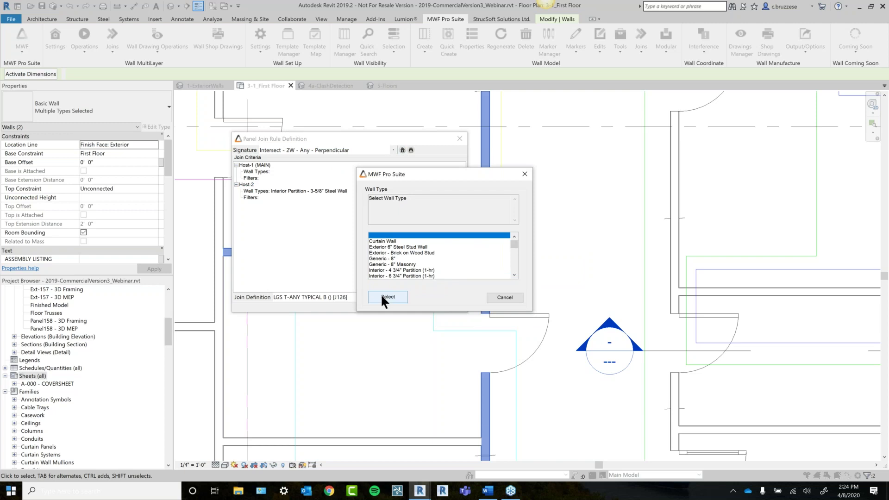
click(380, 298)
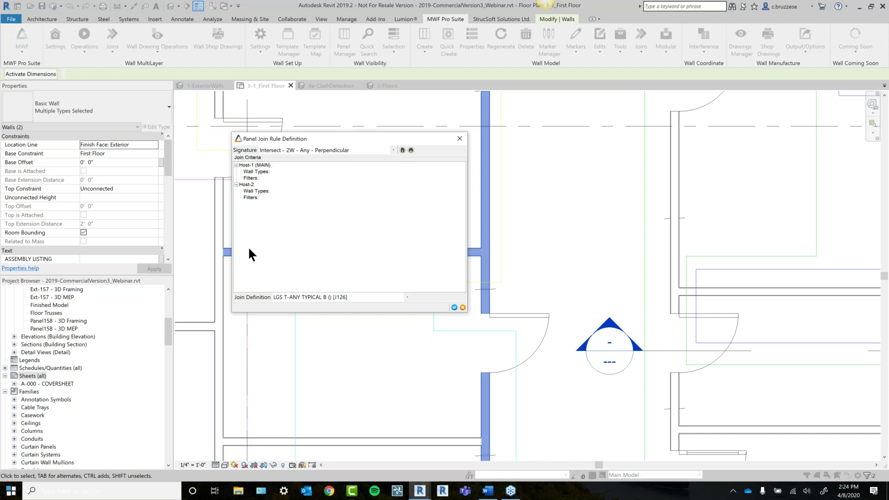
click(455, 307)
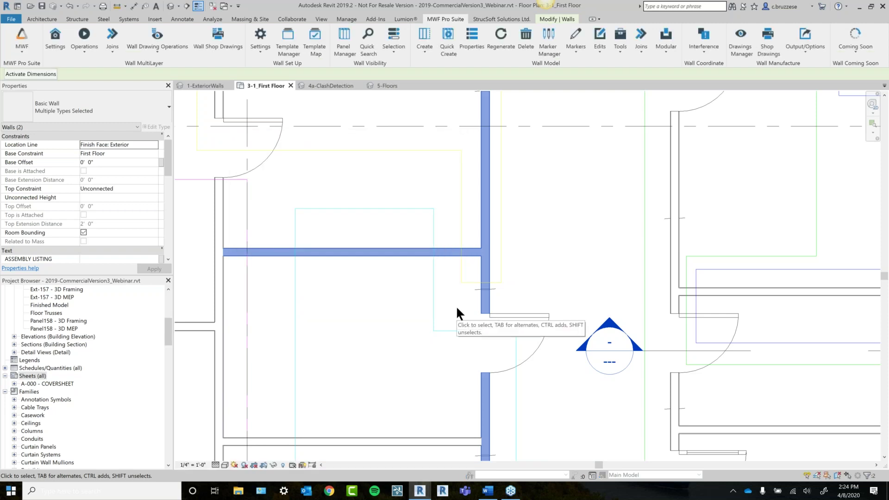
Add the opposite corridor wall, the adjoining room partitions and the two corner walls by the column enclosure to the selection.
scroll(455, 305, down, 3)
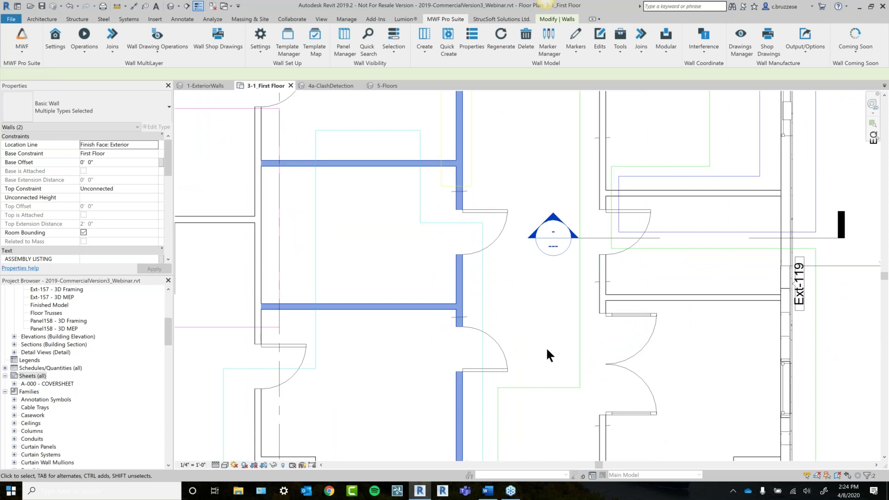
ctrl+click(602, 182)
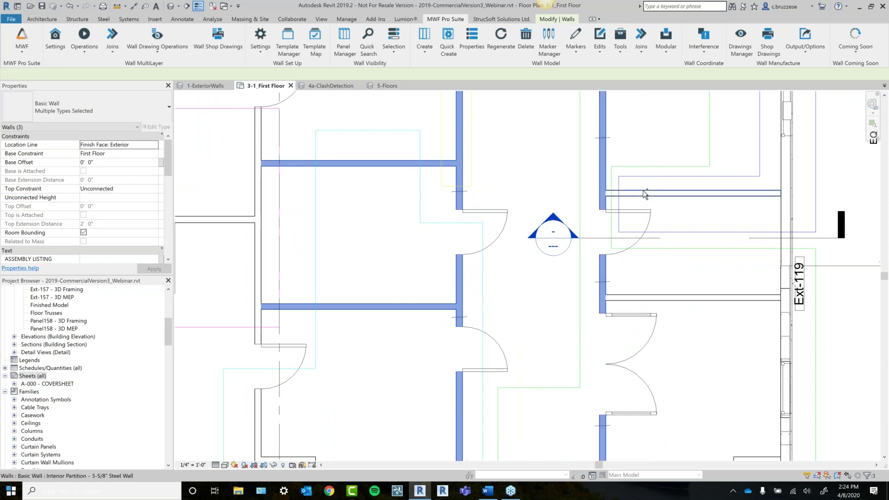
ctrl+click(644, 193)
ctrl+click(648, 297)
middle_drag(537, 372, 558, 240)
ctrl+click(310, 319)
ctrl+click(340, 344)
middle_drag(429, 316, 421, 398)
middle_drag(419, 352, 419, 354)
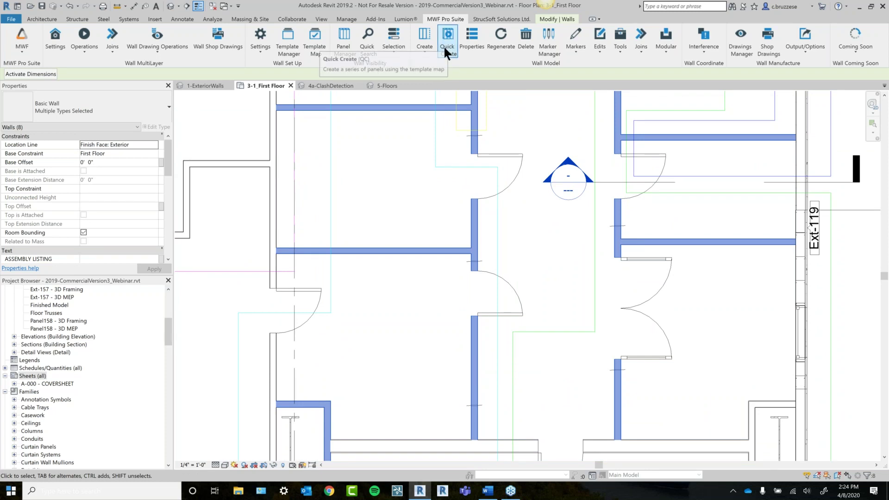
Run Auto Join on the selected walls with the DemoAutoJoin rule set.
click(641, 44)
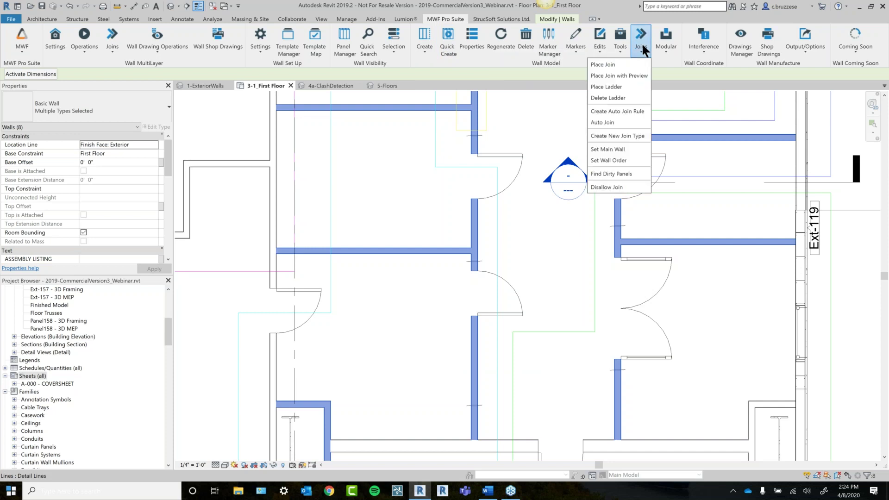
click(624, 123)
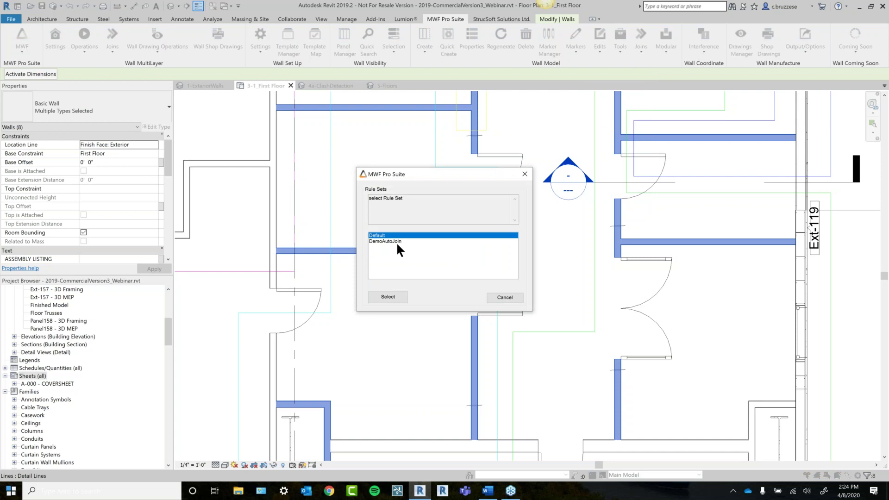
click(396, 241)
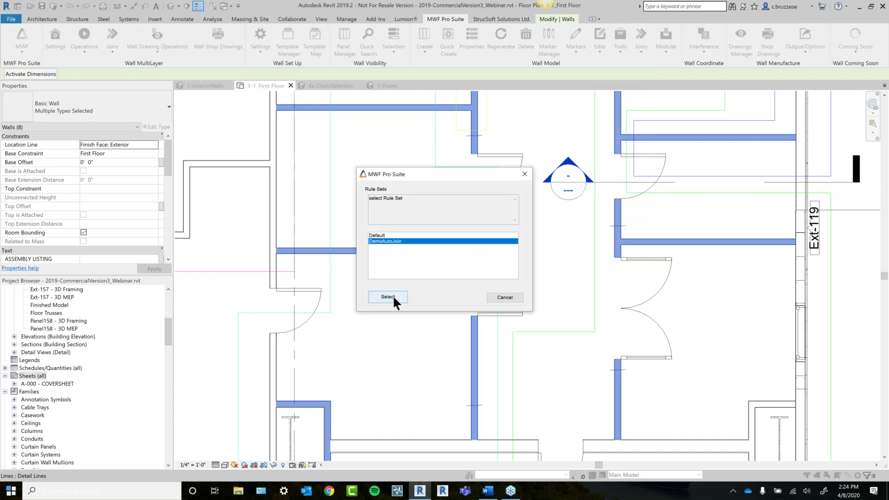
click(388, 296)
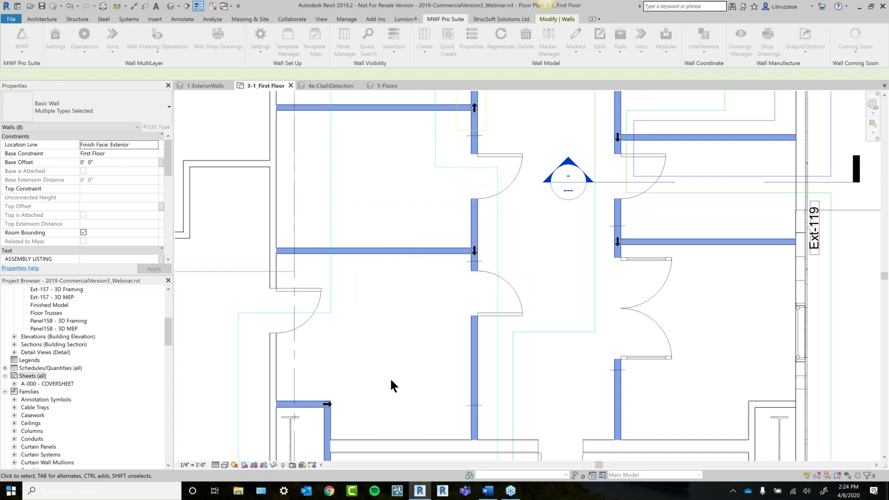
Inspect the panel join types placed at the corridor wall intersections and at the corner by the column enclosure.
scroll(500, 244, up, 2)
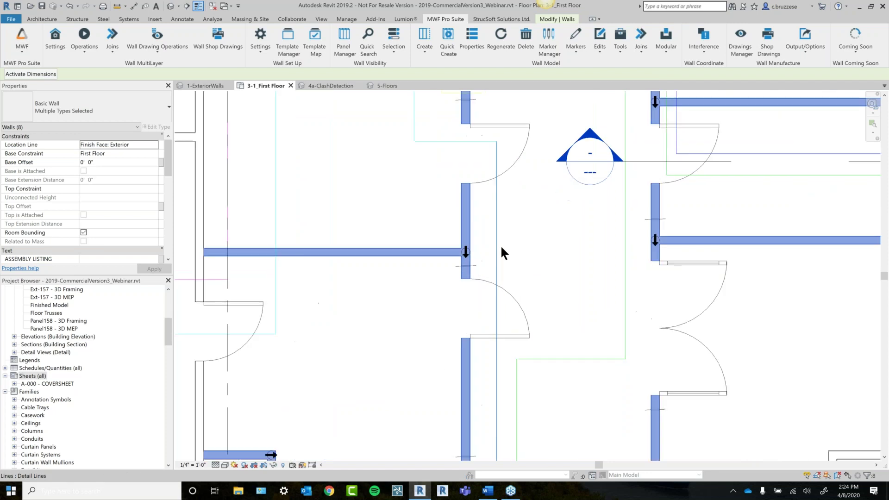
click(501, 258)
scroll(486, 257, up, 1)
click(466, 251)
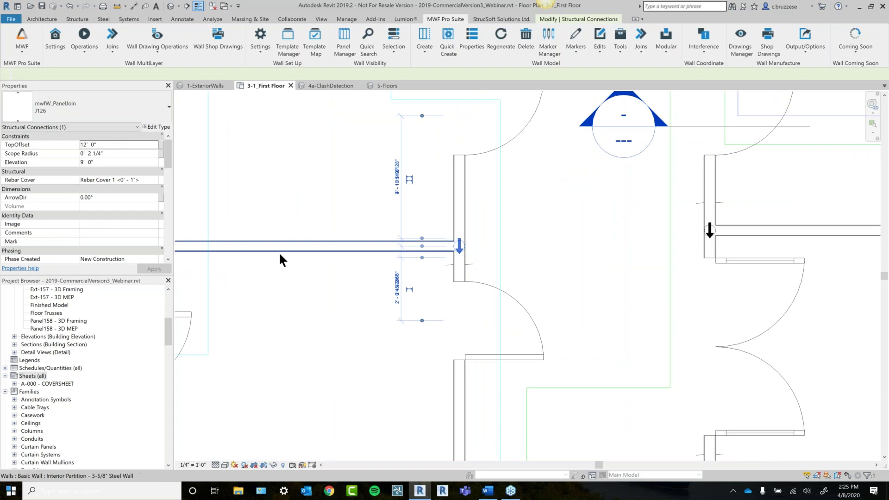
middle_drag(451, 248, 370, 278)
click(620, 263)
scroll(279, 350, down, 1)
middle_drag(311, 347, 470, 151)
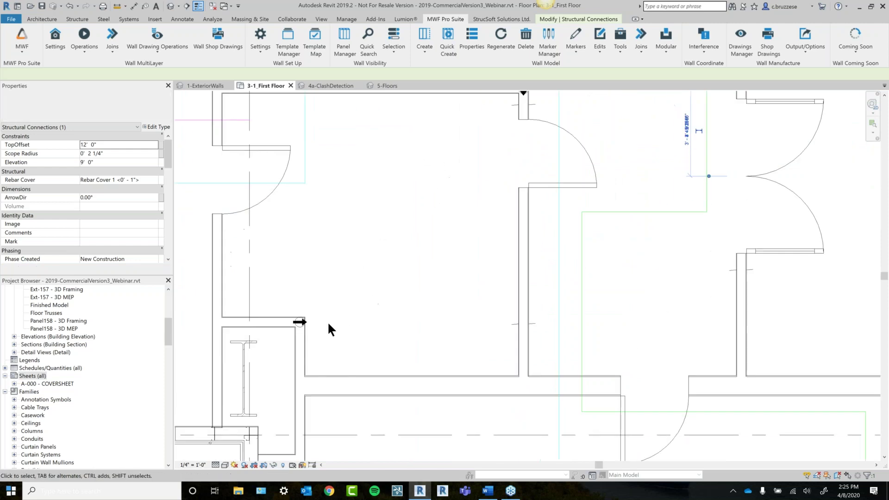
click(300, 322)
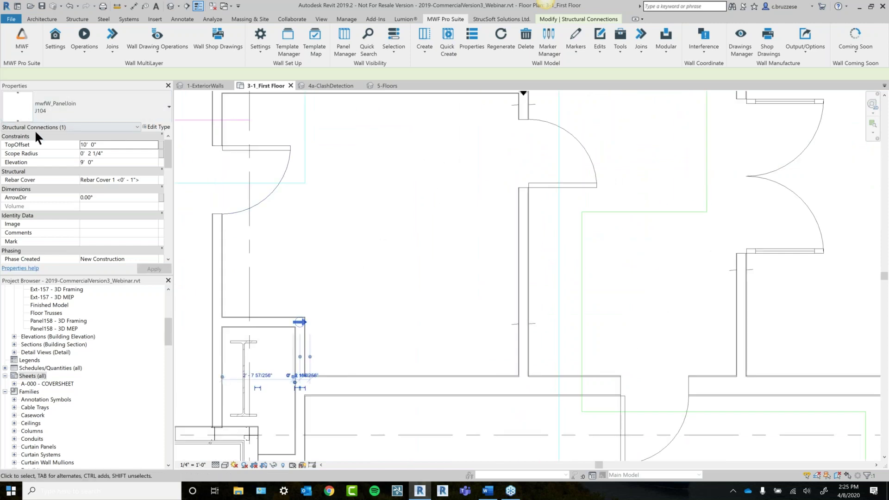
middle_drag(354, 208, 347, 272)
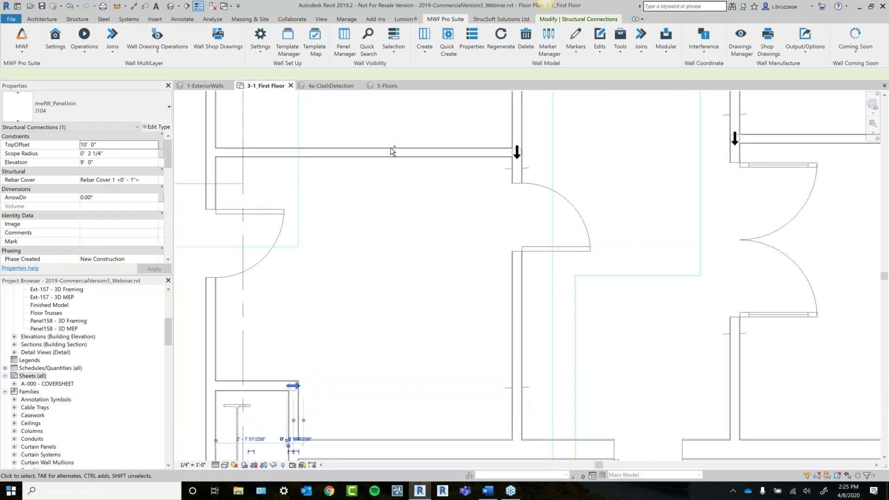
click(481, 270)
Select the corridor wall and the two room partitions that meet it, and generate their wall framing with Quick Create.
middle_drag(451, 223, 434, 268)
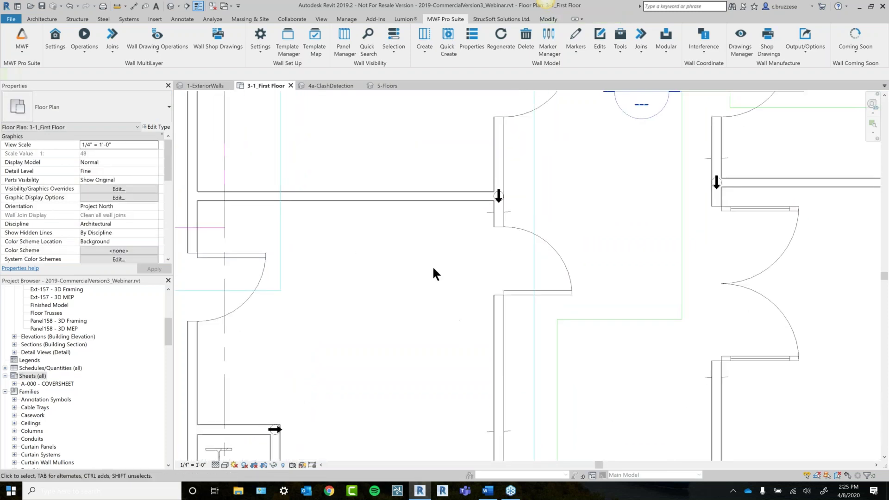
click(433, 196)
ctrl+click(503, 156)
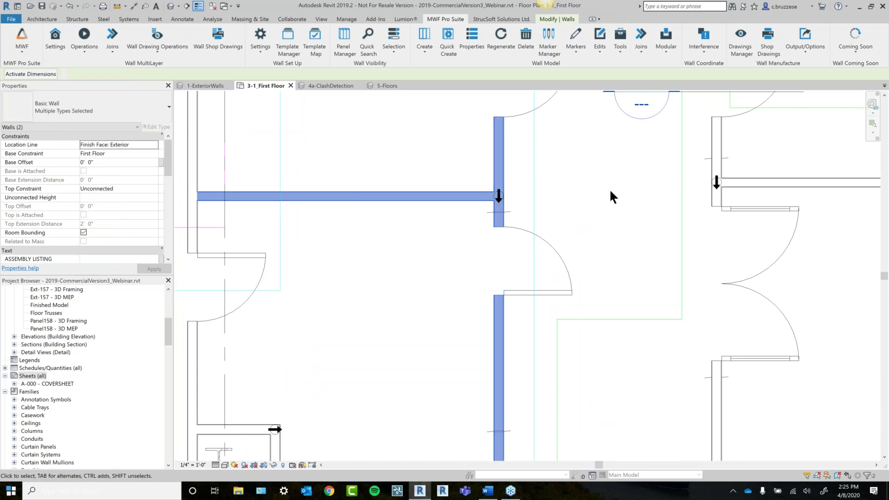
scroll(609, 188, down, 1)
middle_drag(625, 218, 588, 377)
ctrl+click(458, 189)
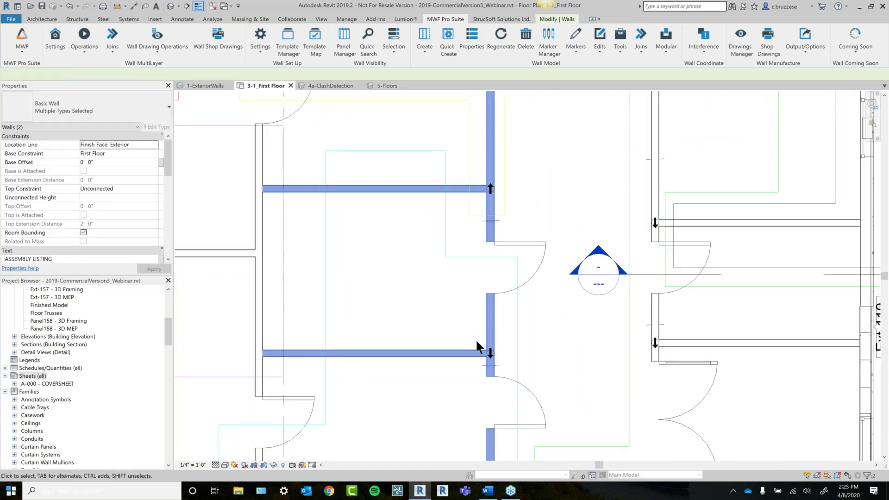
scroll(476, 340, down, 1)
middle_drag(599, 420, 607, 368)
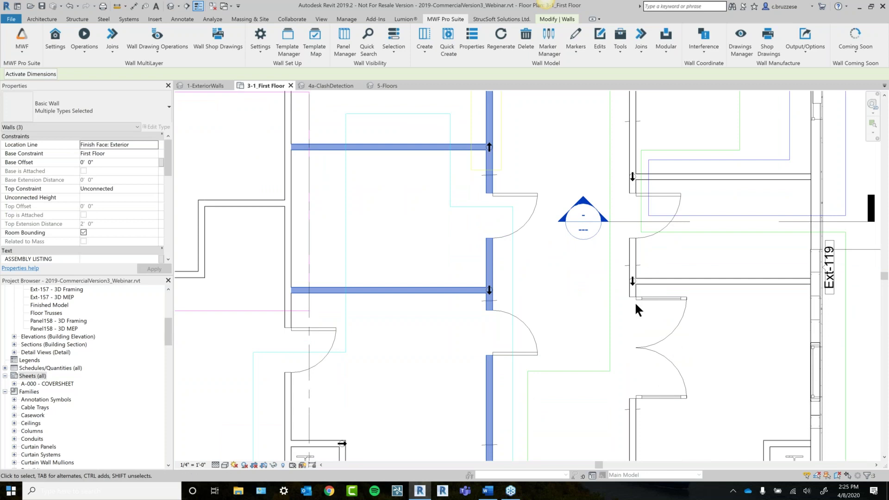
click(448, 41)
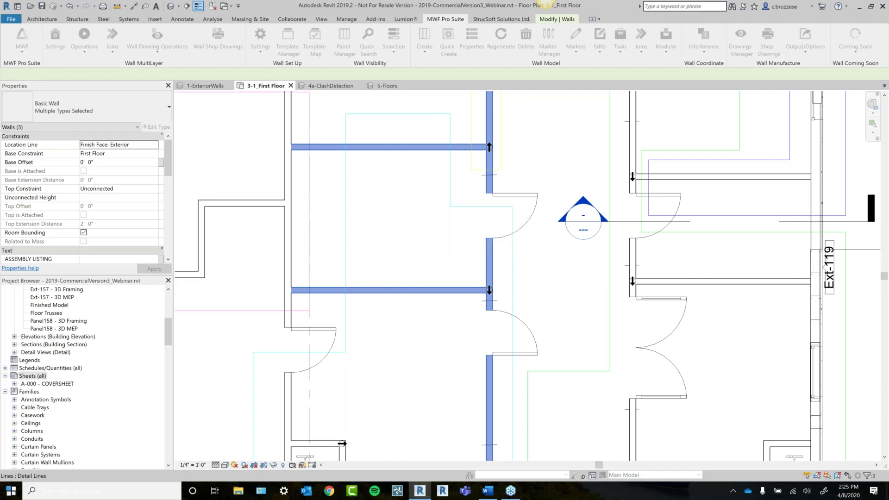
Inspect the generated studs and the panel join where partition Int-169-B meets the corridor wall.
scroll(494, 154, up, 3)
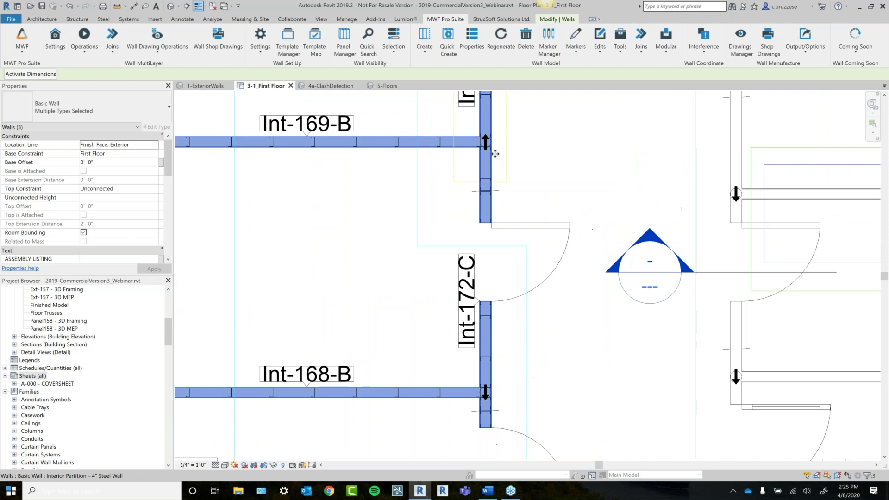
click(526, 150)
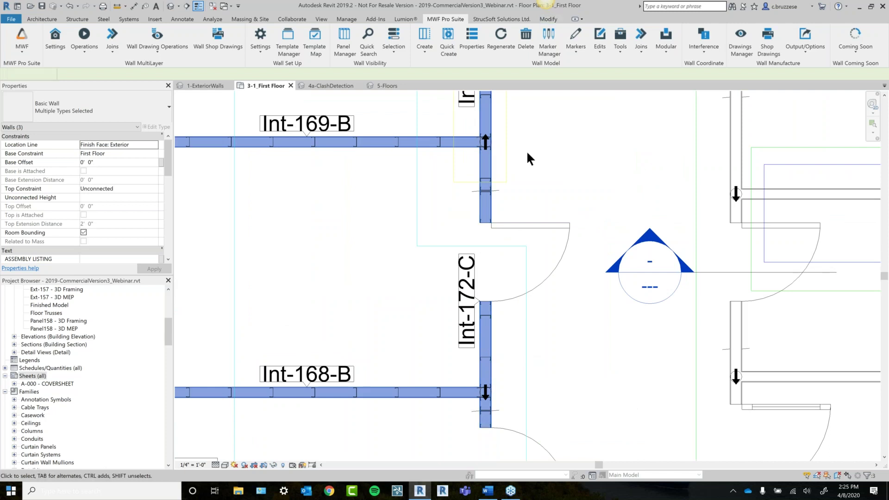
middle_drag(535, 202, 542, 238)
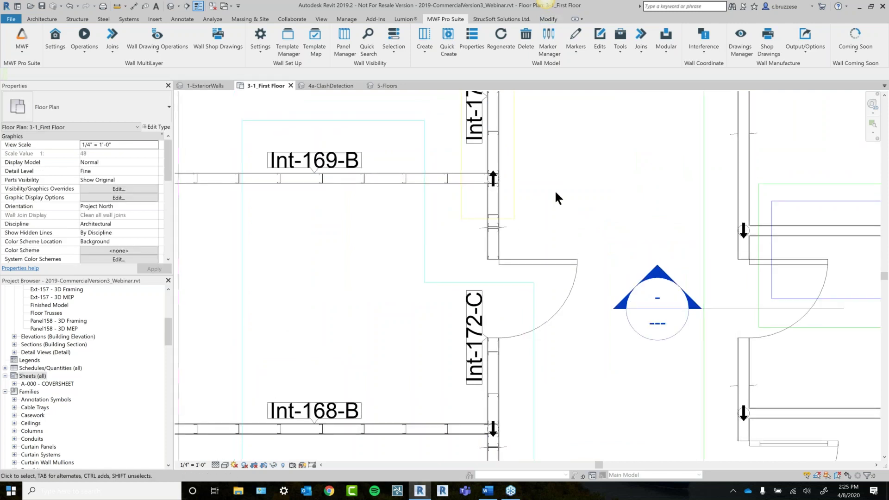
scroll(555, 193, up, 2)
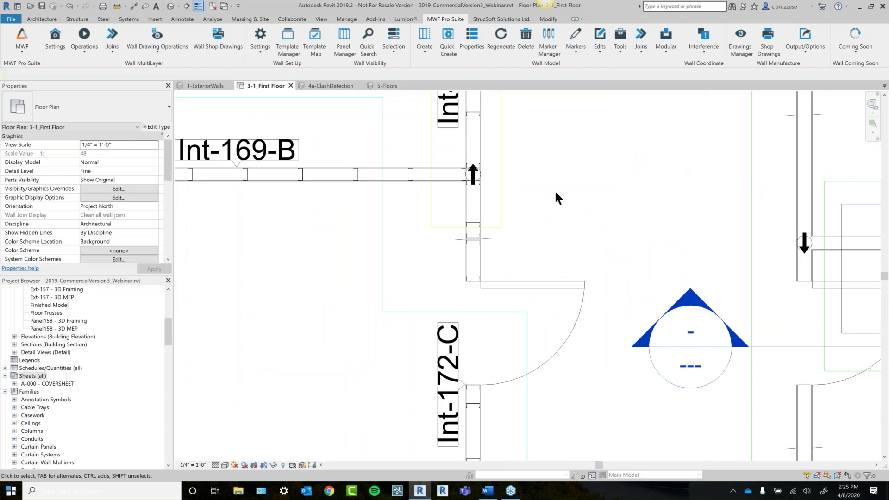
scroll(470, 176, up, 3)
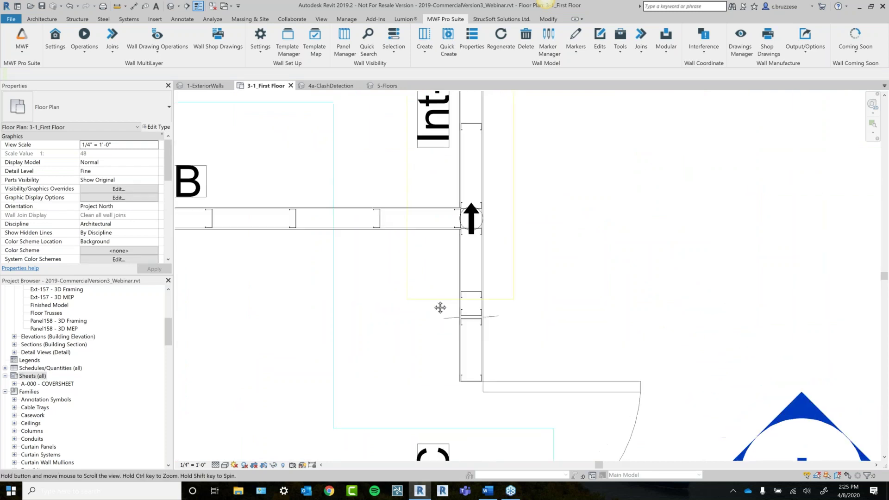
scroll(466, 223, up, 3)
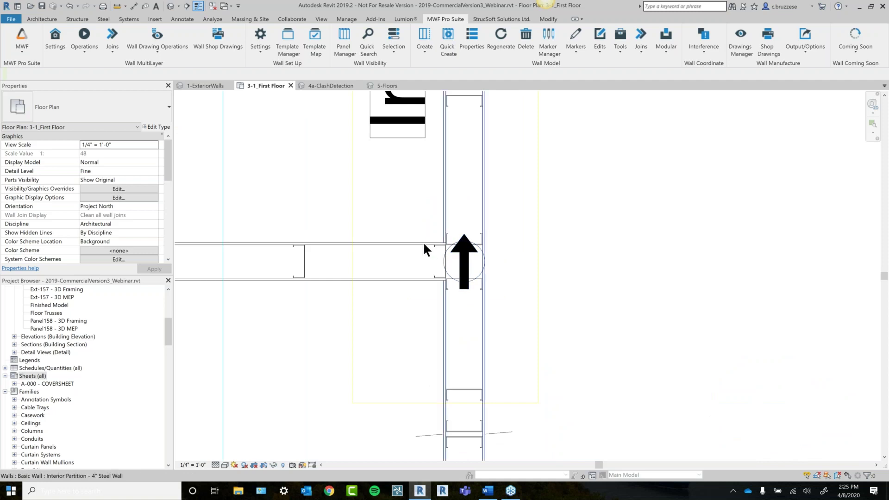
click(450, 271)
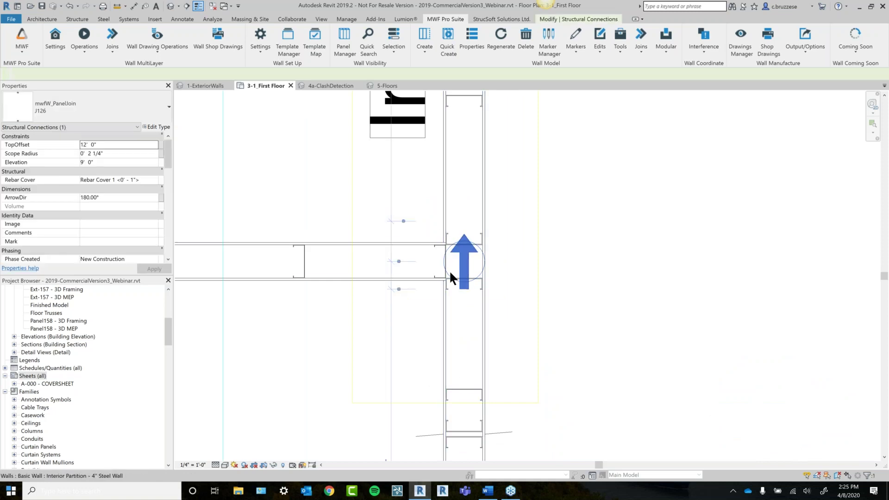
scroll(539, 363, down, 1)
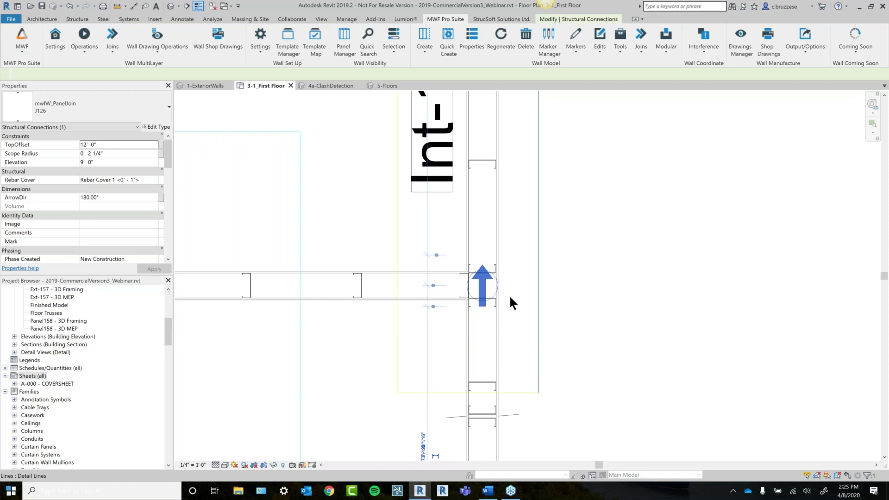
scroll(509, 294, down, 1)
scroll(510, 296, down, 2)
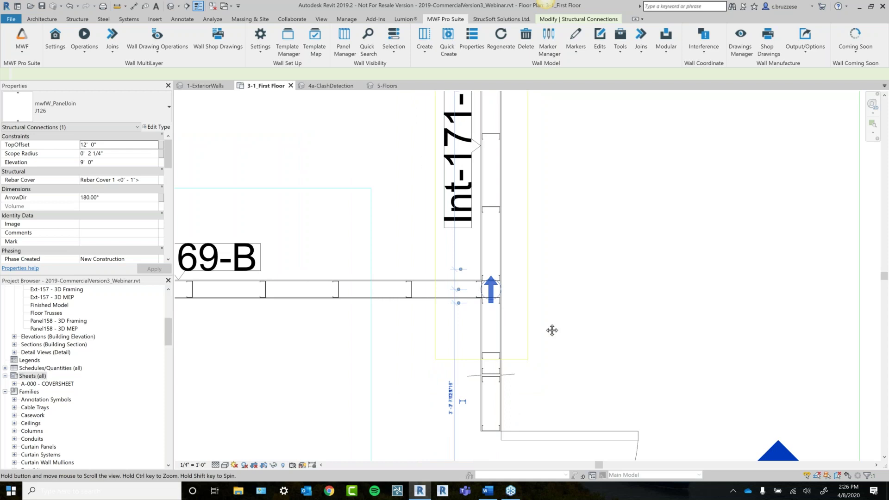
Select the 8" partition across the end of the corridor together with the framed corridor wall that runs into it.
middle_drag(552, 332, 529, 270)
scroll(542, 297, down, 1)
scroll(540, 297, down, 2)
middle_drag(612, 377, 599, 175)
middle_drag(580, 380, 573, 200)
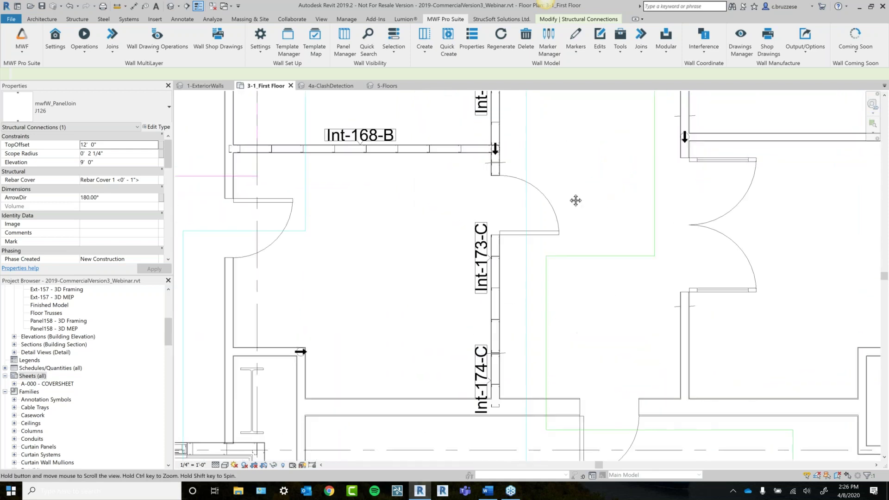
middle_drag(550, 384, 548, 230)
middle_drag(546, 190, 529, 233)
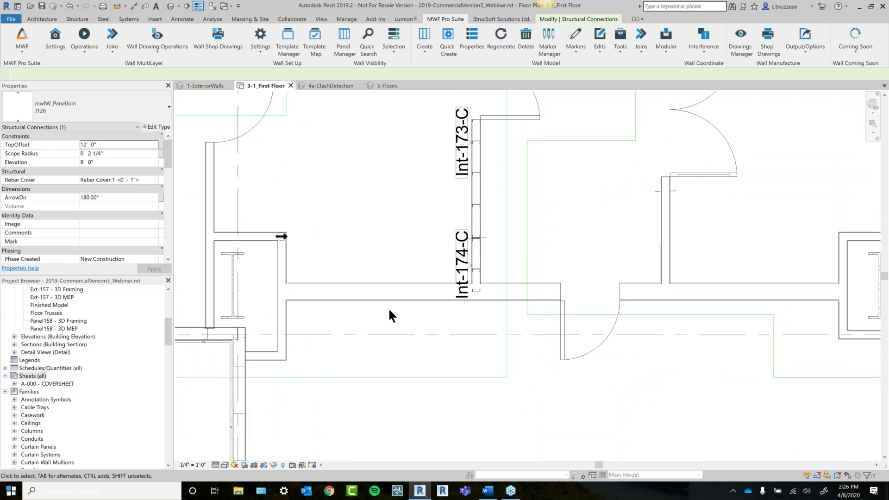
click(507, 299)
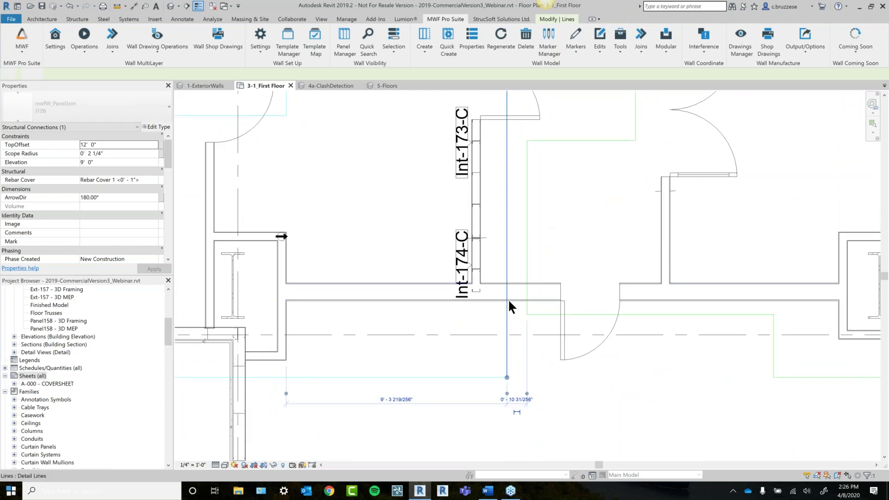
click(424, 298)
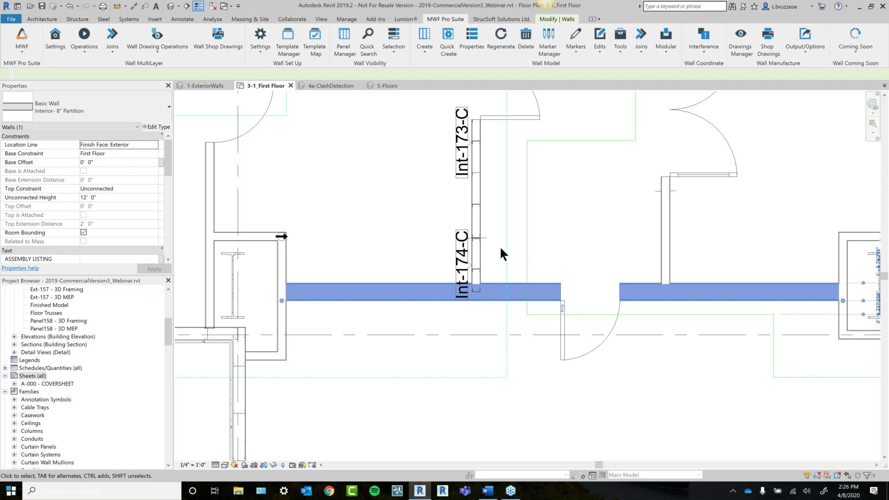
ctrl+click(480, 257)
click(640, 39)
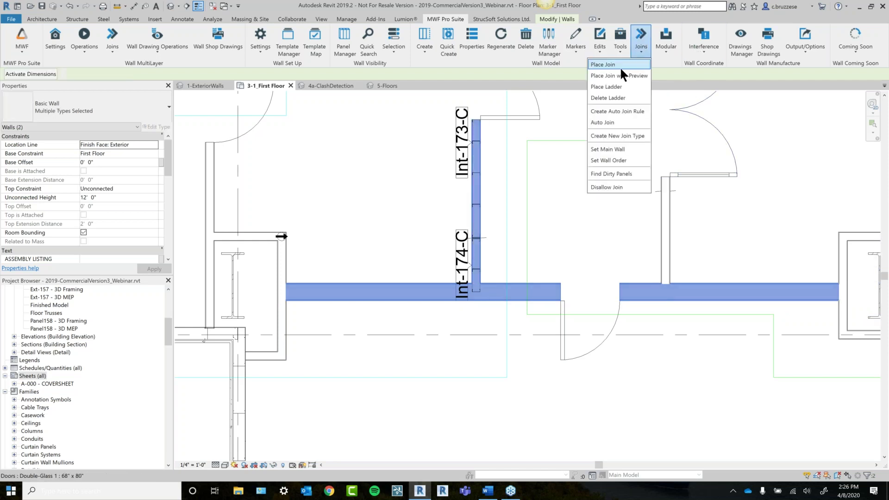
click(619, 65)
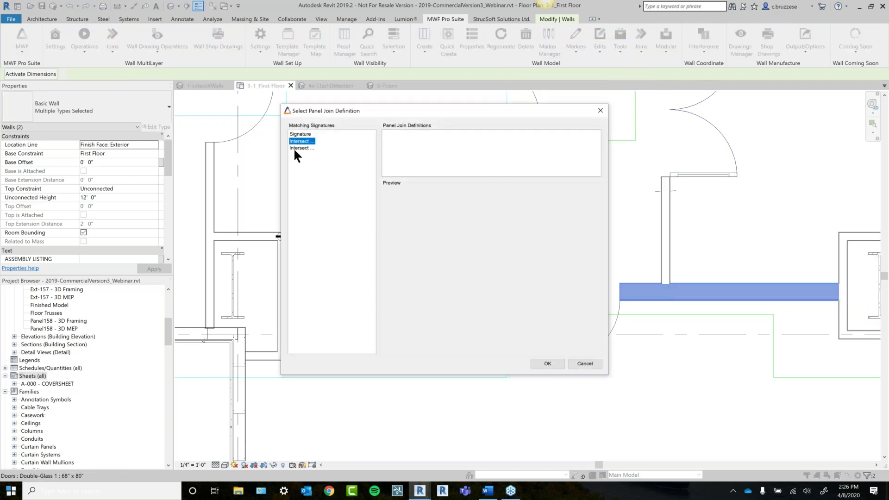
click(296, 147)
click(454, 138)
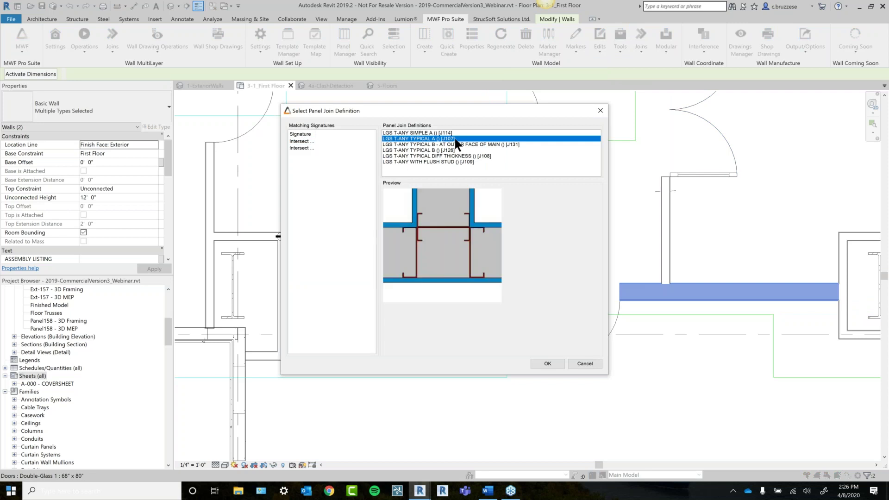
click(601, 110)
Run Auto Join on the 8" partition and the corridor wall with the DemoAutoJoin rule set, and clear the selection.
click(640, 42)
click(619, 122)
click(390, 241)
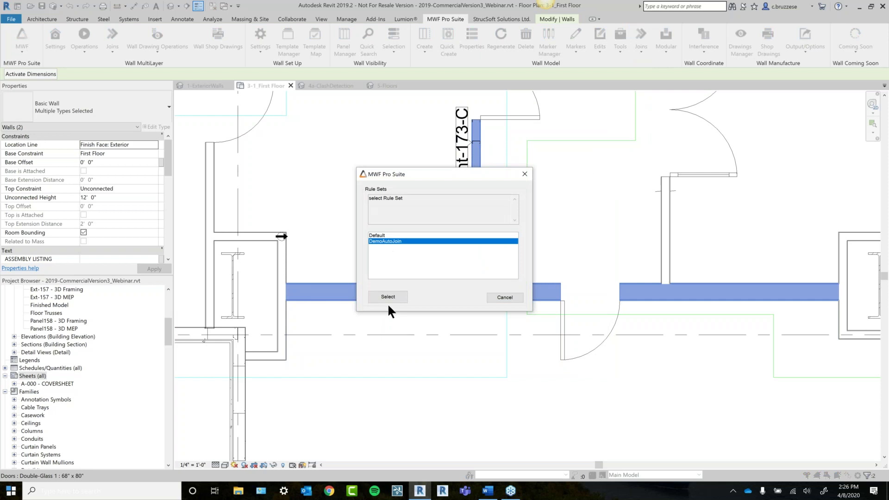
click(387, 296)
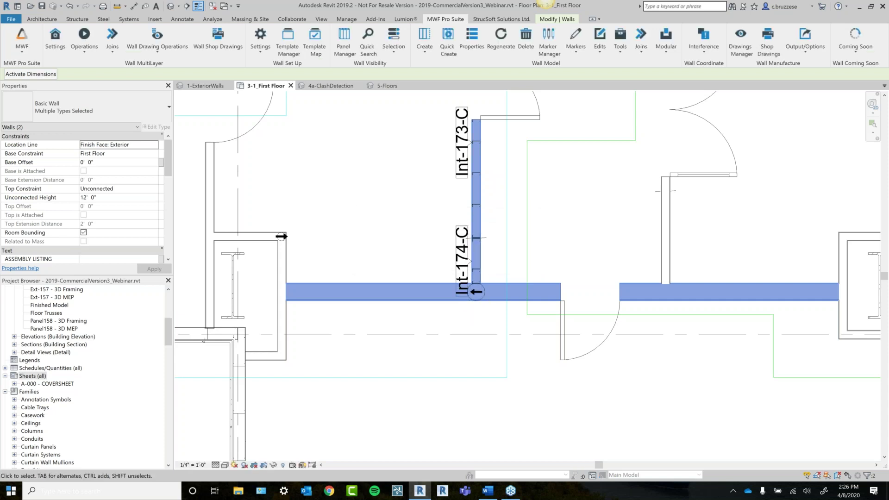
click(395, 243)
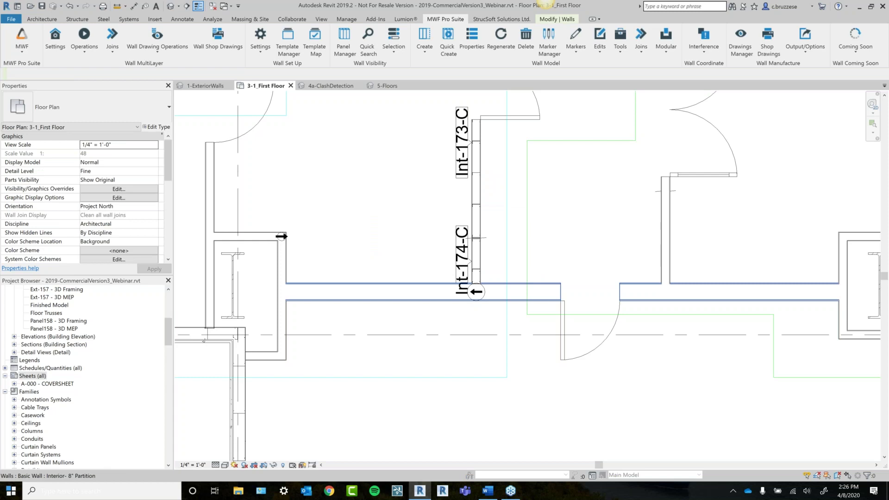
Examine the 8" partition and the panel join placed where panel Int-174-C meets it.
click(491, 284)
scroll(491, 281, up, 1)
scroll(491, 281, up, 1)
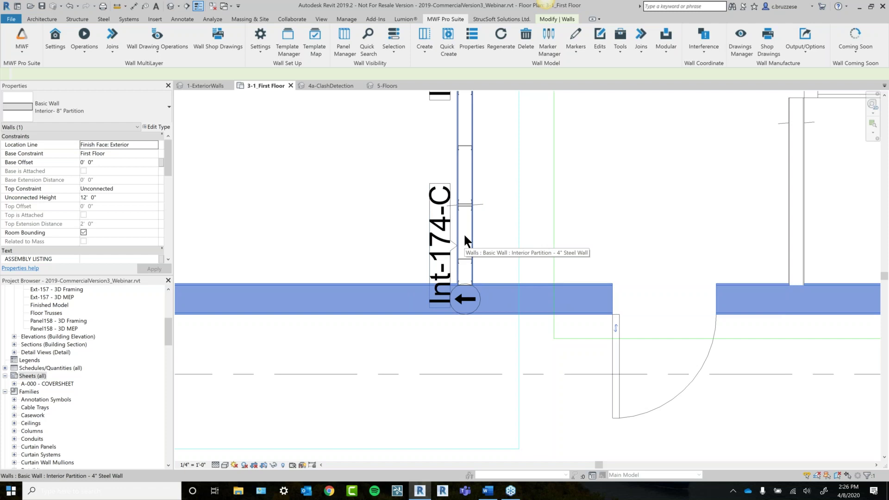
scroll(404, 172, down, 1)
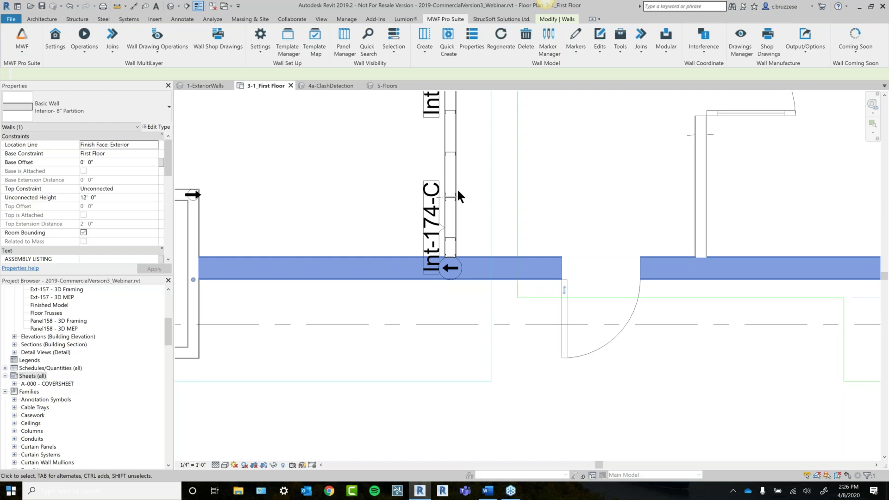
scroll(621, 237, down, 1)
middle_drag(634, 226, 591, 288)
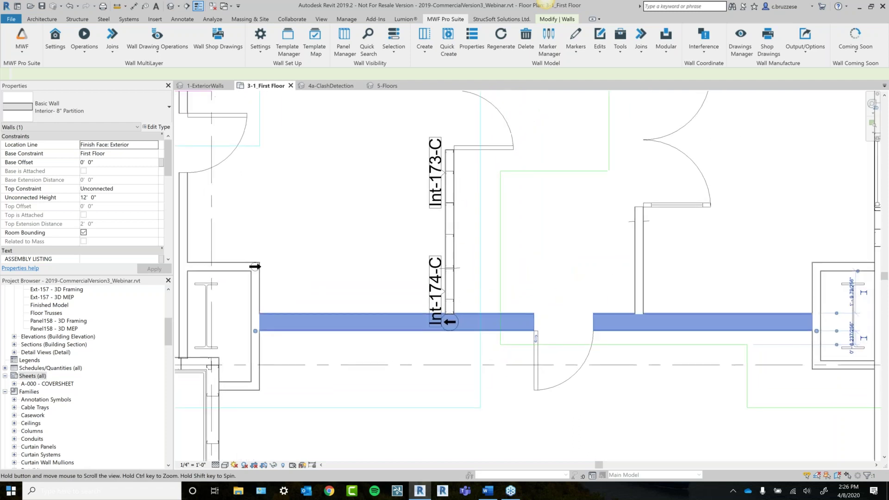
click(680, 288)
scroll(689, 278, down, 1)
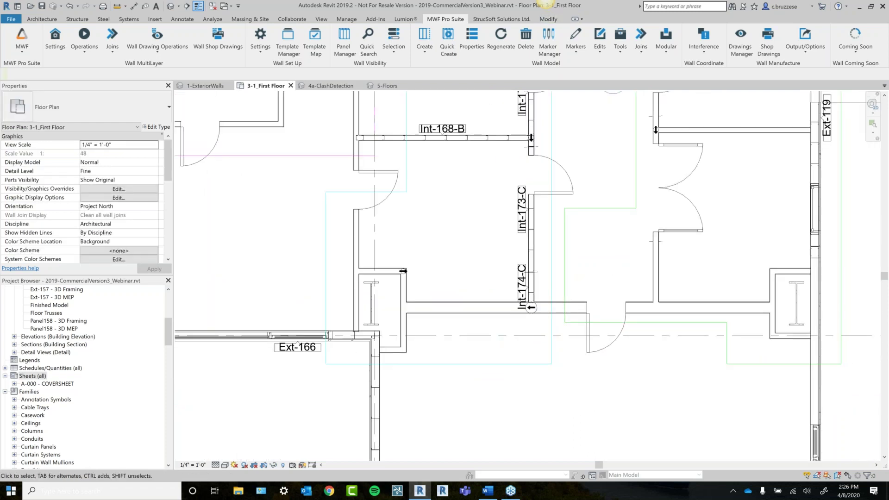
middle_drag(375, 217, 333, 248)
middle_drag(403, 296, 394, 284)
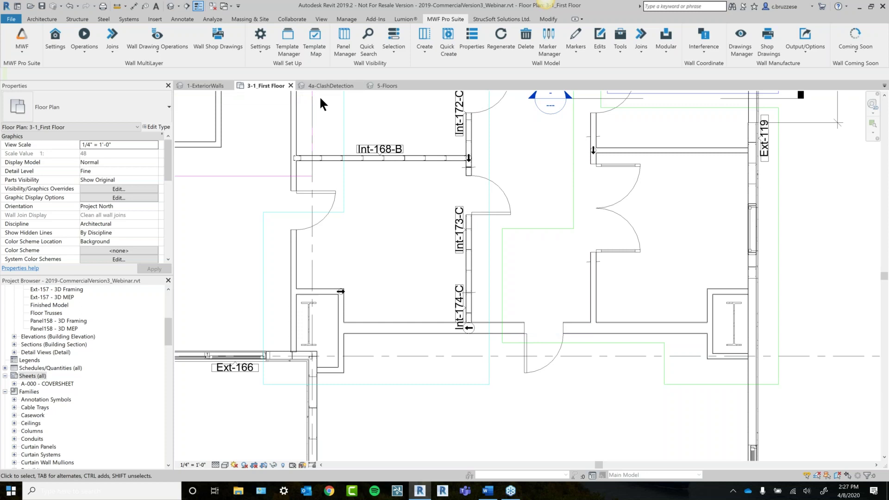
Delete the panel join on the opposite corridor wall at the 3-5/8" partition above the double doors.
scroll(361, 199, down, 2)
middle_drag(381, 228, 360, 291)
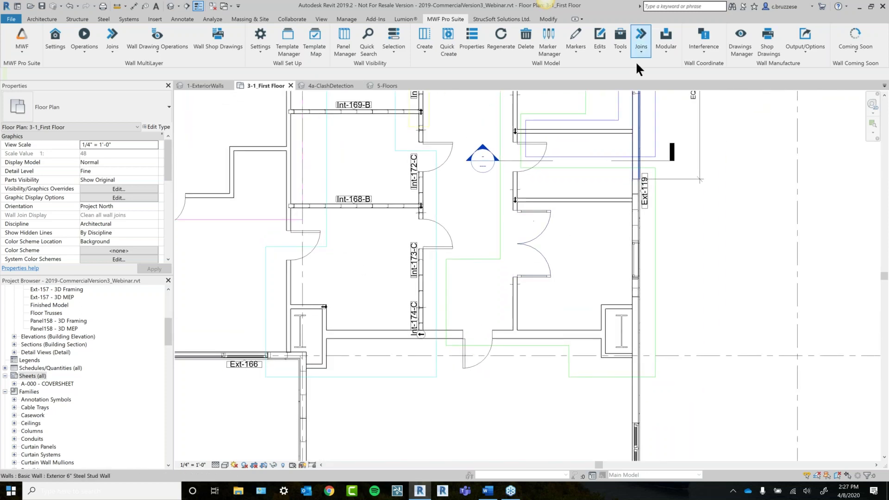
scroll(520, 218, up, 3)
click(514, 182)
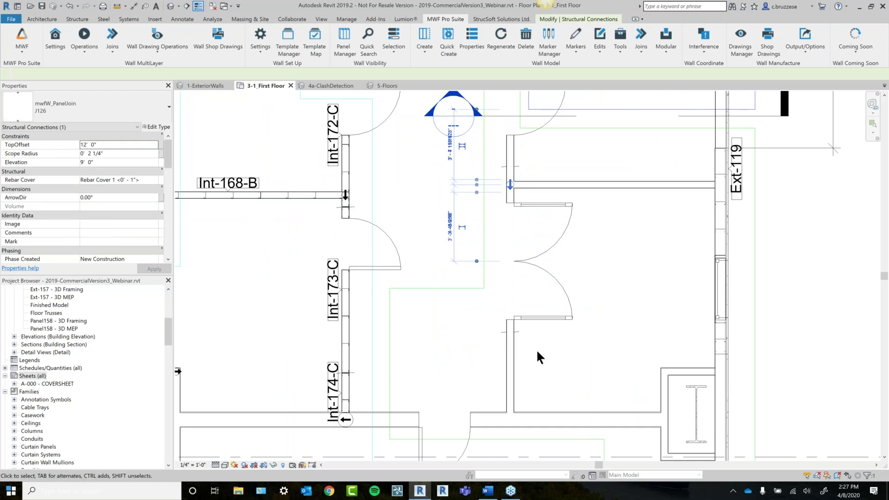
scroll(504, 186, up, 2)
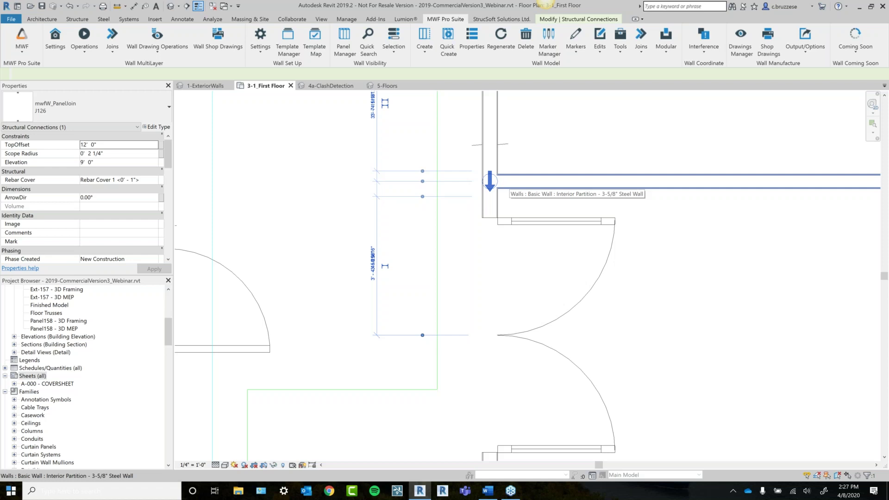
click(502, 183)
Place panel join LGS T-ANY TYPICAL A [J107] between the corridor wall and the 3-5/8" partition above the double doors.
click(505, 181)
ctrl+click(489, 153)
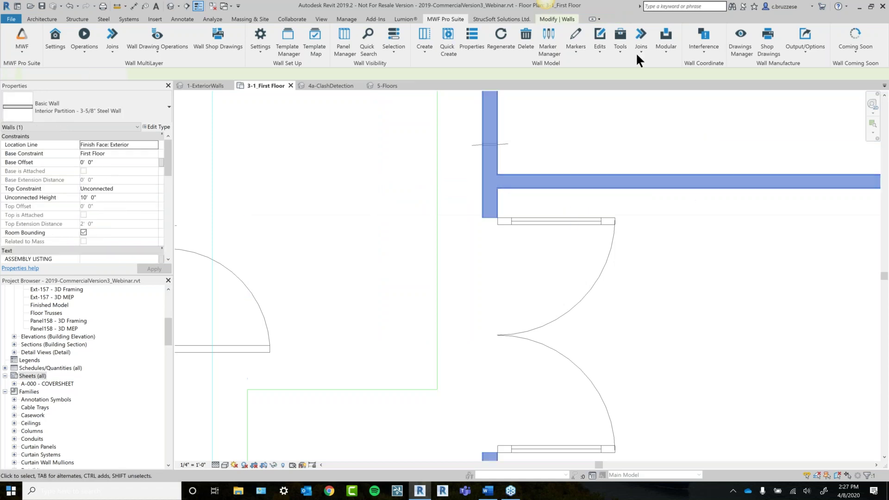
click(640, 46)
click(639, 66)
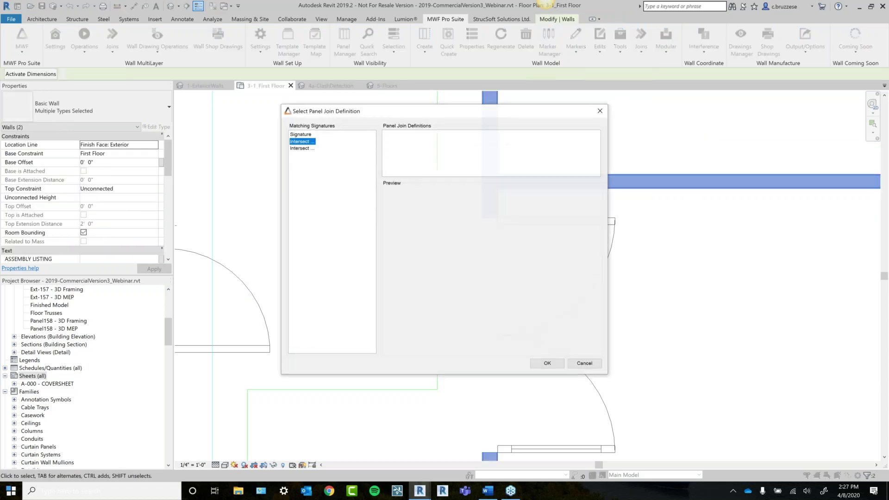
drag(297, 110, 222, 110)
click(305, 138)
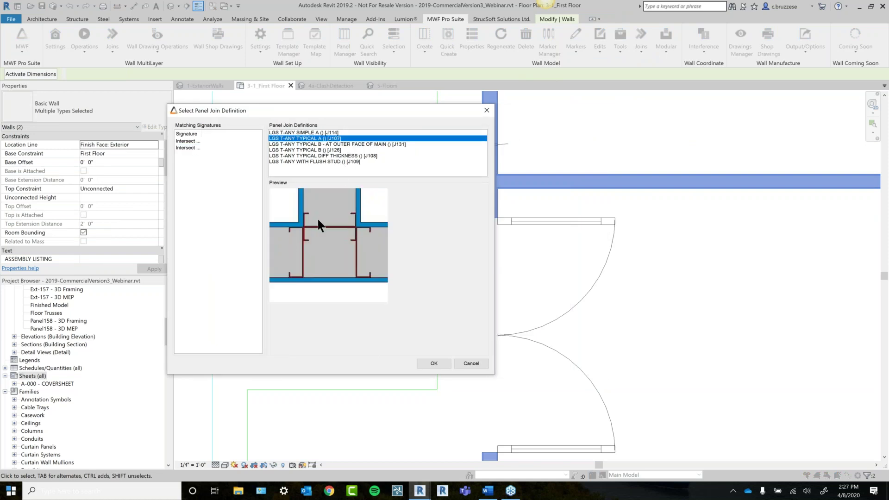
click(432, 363)
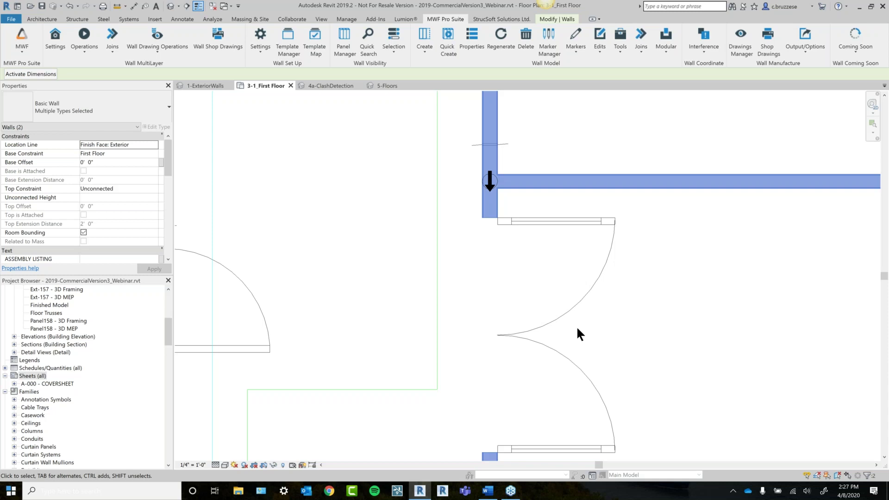
scroll(452, 302, down, 1)
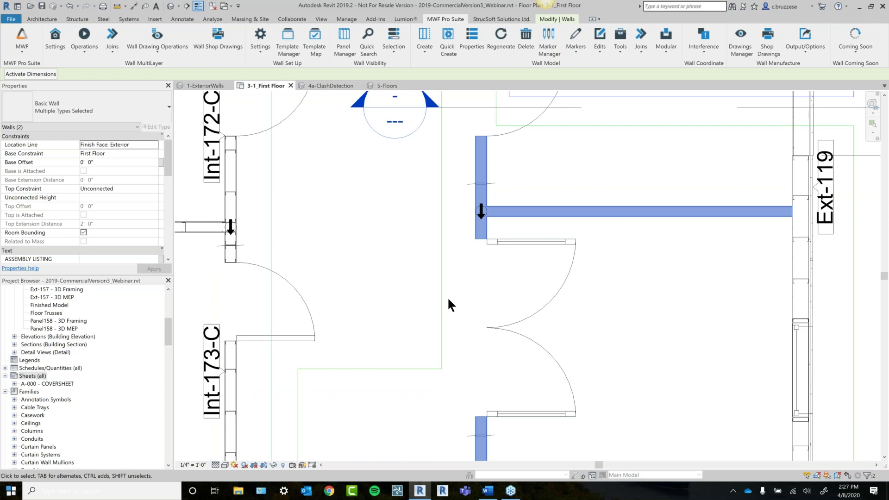
scroll(446, 296, down, 1)
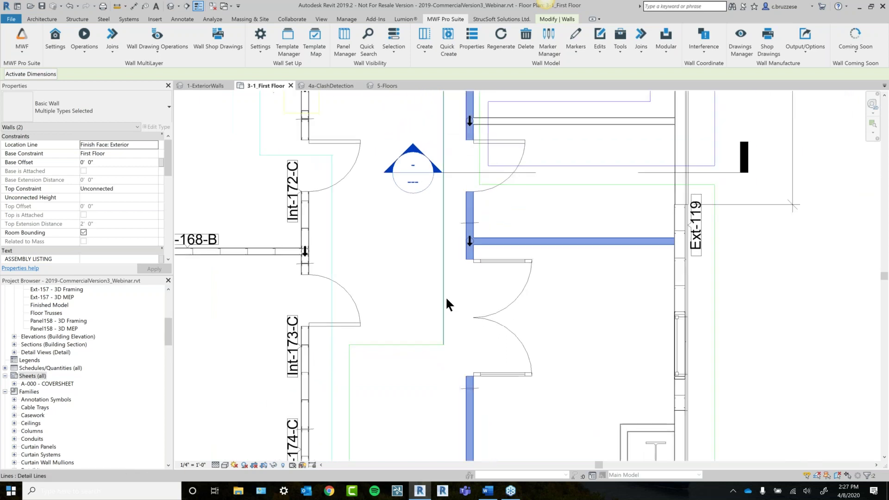
Switch to the 4a-ClashDetection 3D view, clear the wall selection and fit the whole model in view.
click(331, 86)
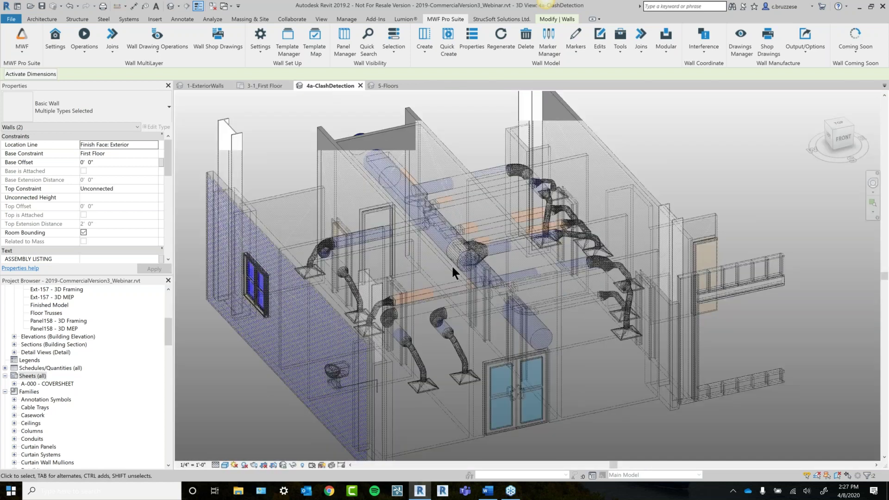
click(451, 264)
click(755, 301)
middle_drag(754, 284, 714, 234)
scroll(737, 390, down, 1)
middle_drag(737, 390, 722, 404)
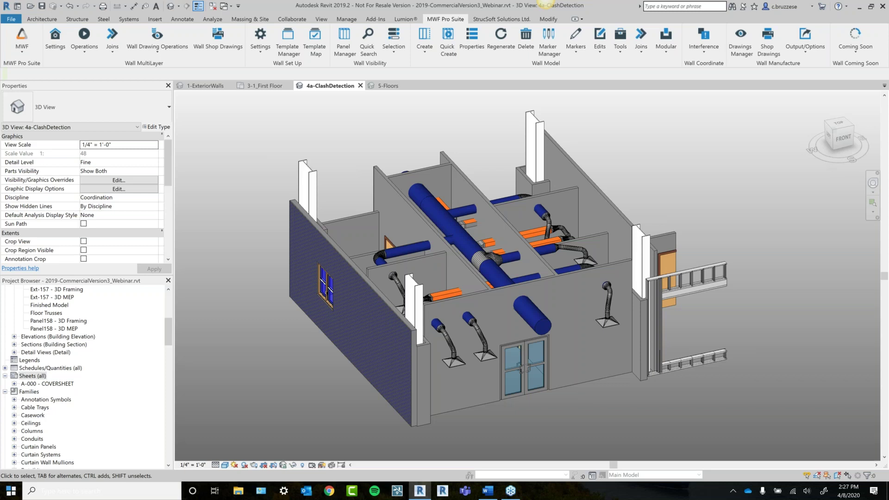
Open the Clash Detection rule set for open framing from the project's marker types.
click(542, 59)
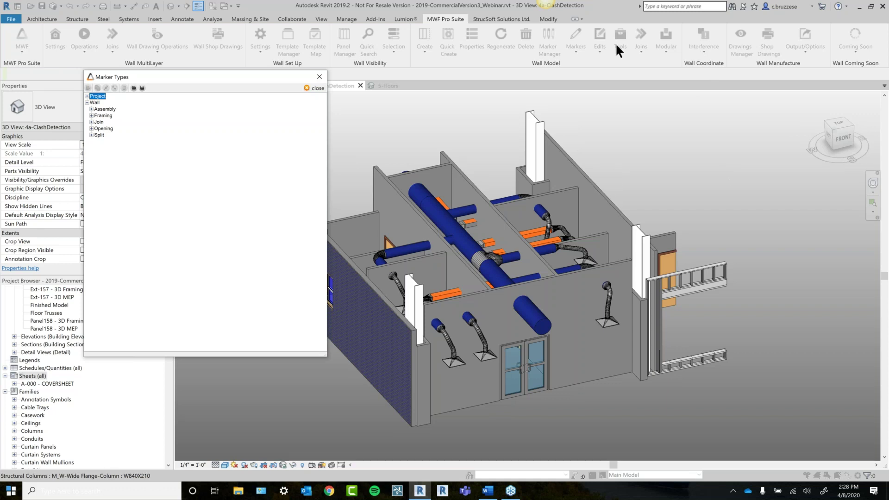
click(87, 95)
click(91, 103)
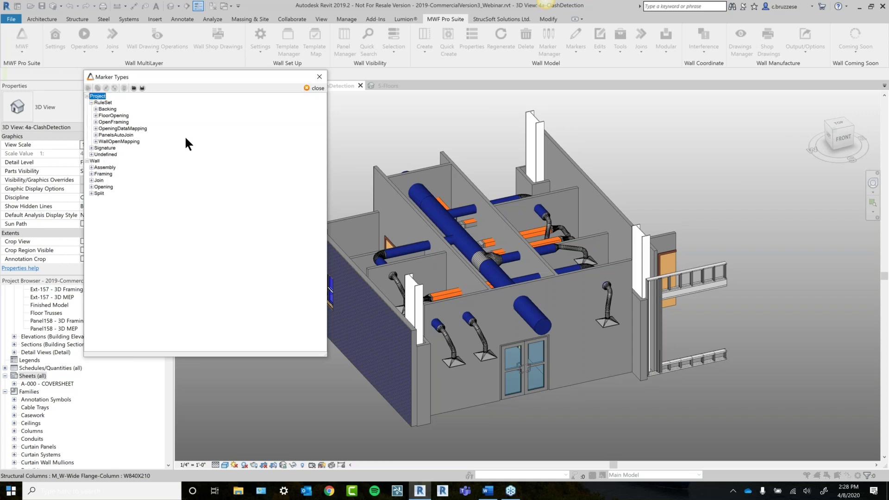
click(95, 122)
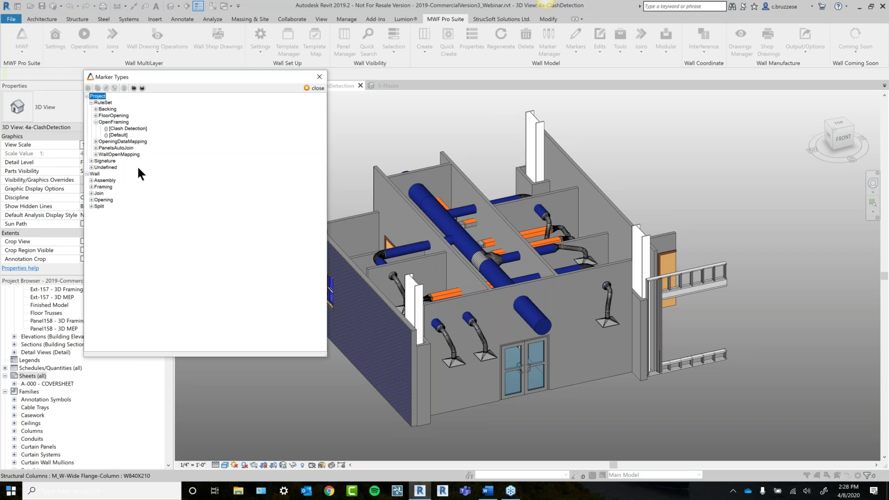
click(133, 129)
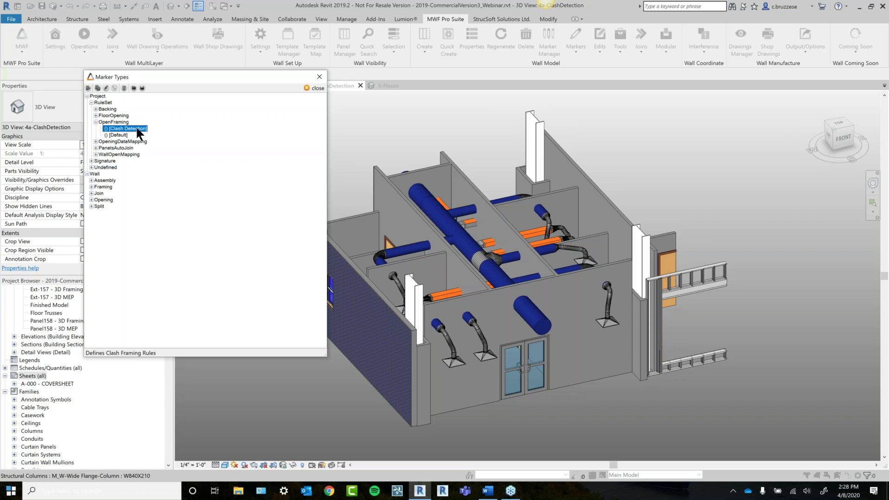
key(Return)
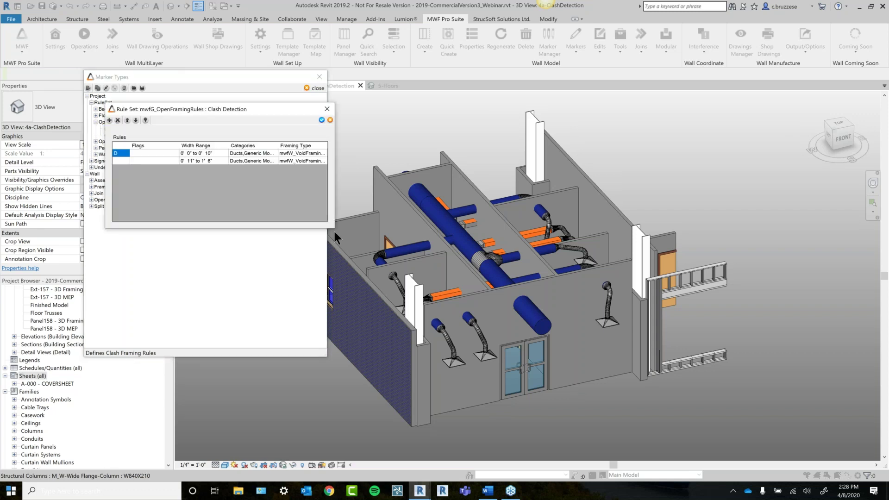
Enlarge the Clash Detection rule set window and resize its columns so each rule's full framing type can be read.
drag(334, 228, 445, 235)
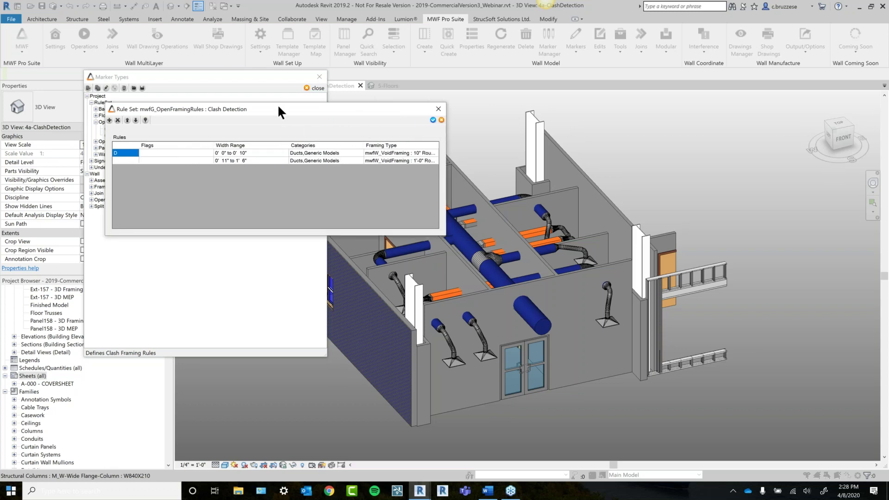
drag(267, 114, 226, 156)
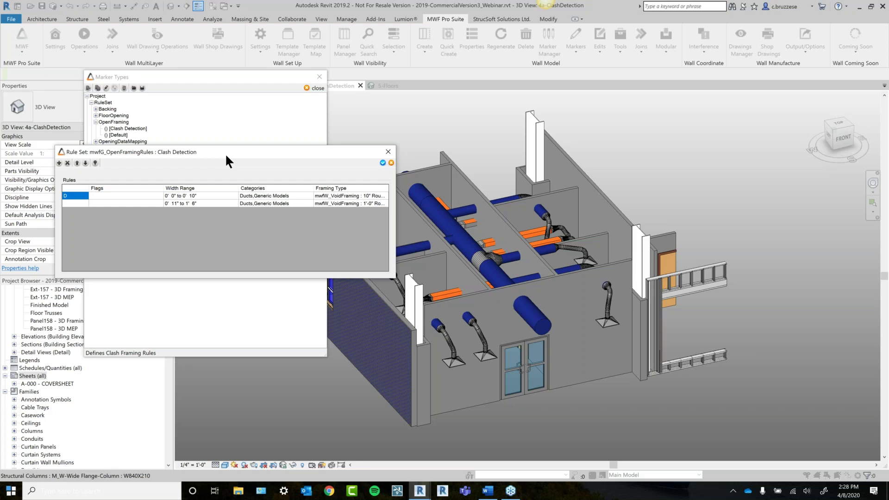
drag(163, 188, 143, 188)
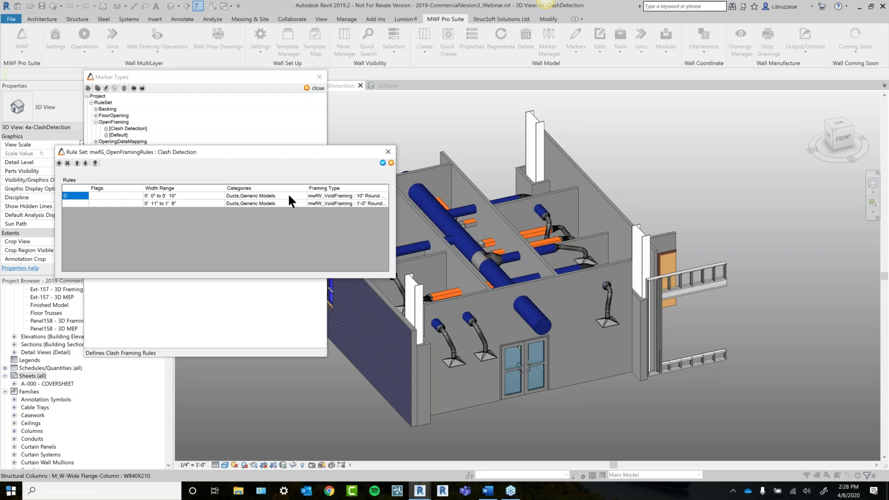
drag(308, 185, 297, 187)
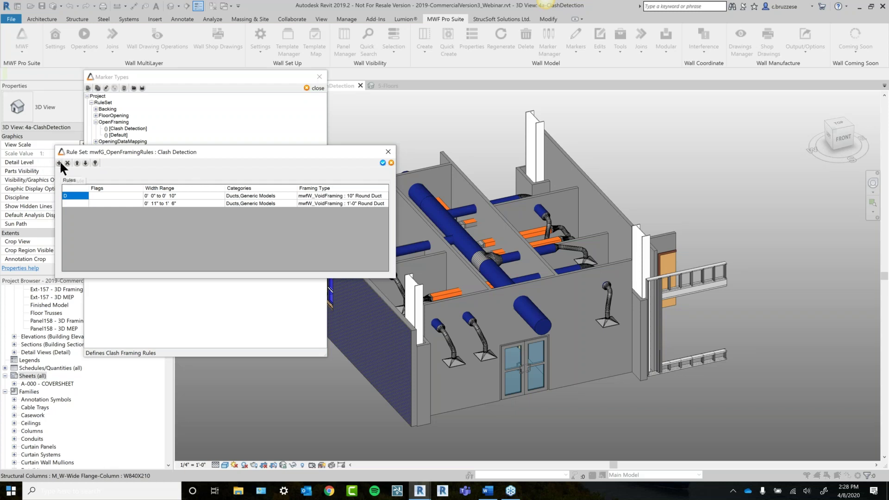
Add an open framing rule to the Clash Detection rule set with a width range of 1' 7" to 3' 0".
drag(191, 121, 239, 210)
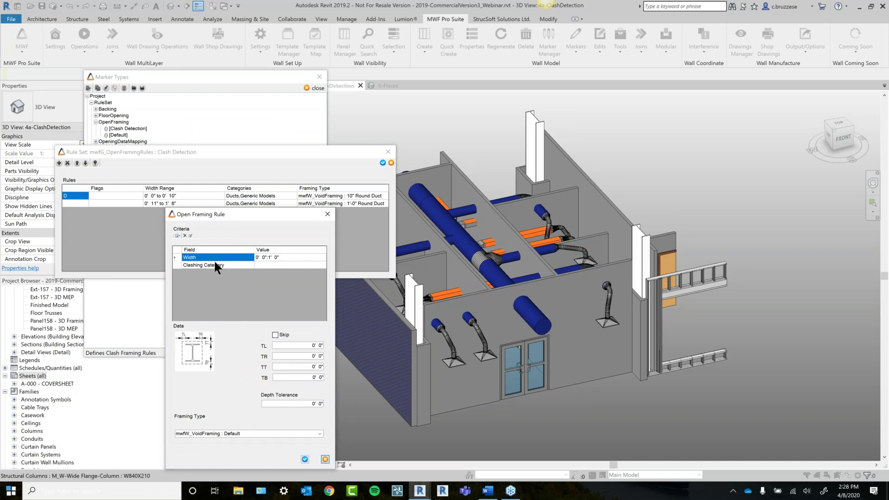
click(273, 256)
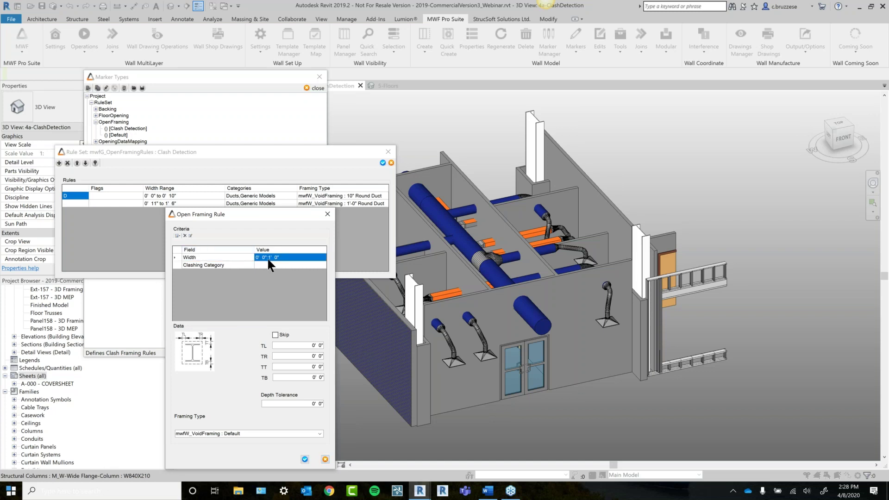
click(267, 258)
drag(72, 25, 423, 266)
text(1'7")
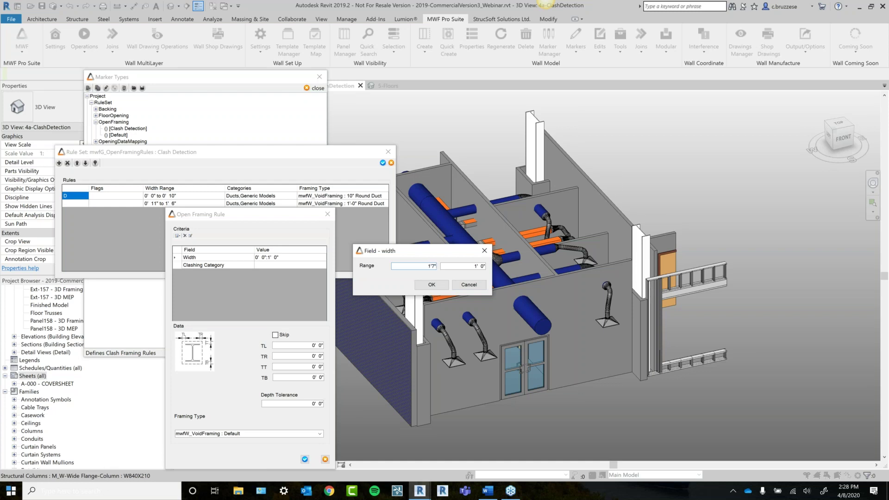
key(Tab)
text(3)
drag(389, 251, 372, 219)
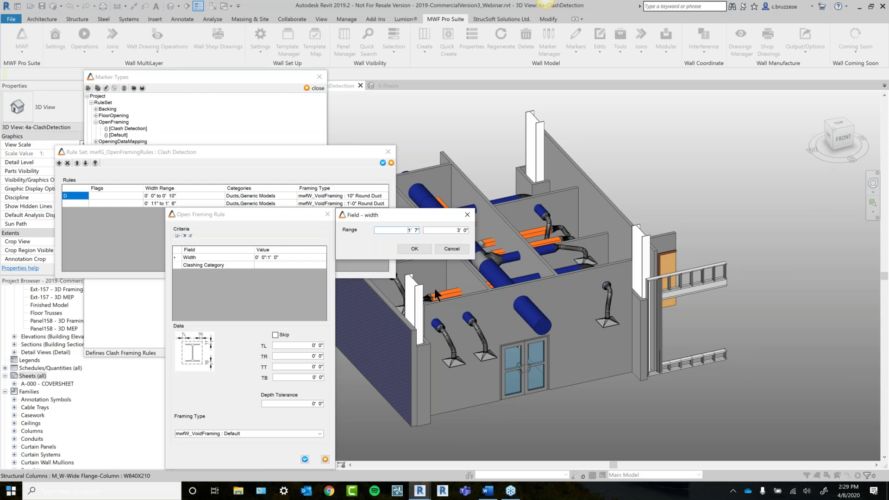
drag(419, 209, 419, 208)
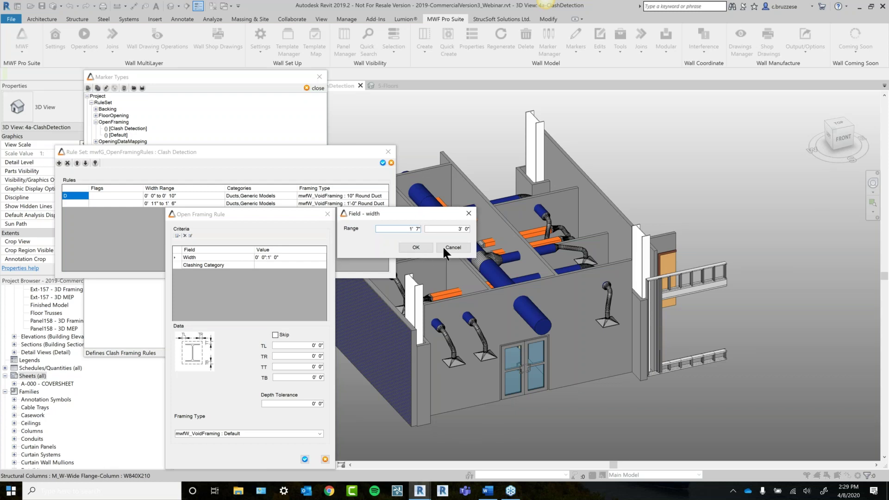
click(407, 248)
Add Ducts and Generic Models as the new open framing rule's clashing categories.
click(234, 264)
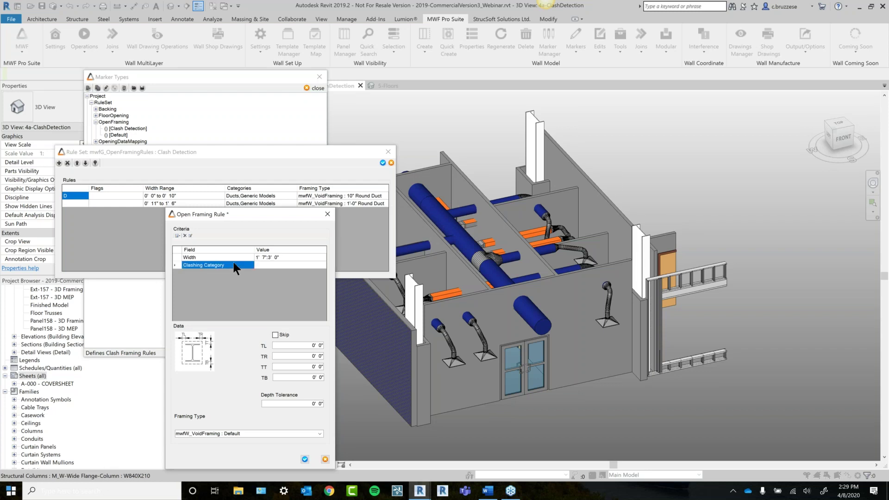
click(283, 257)
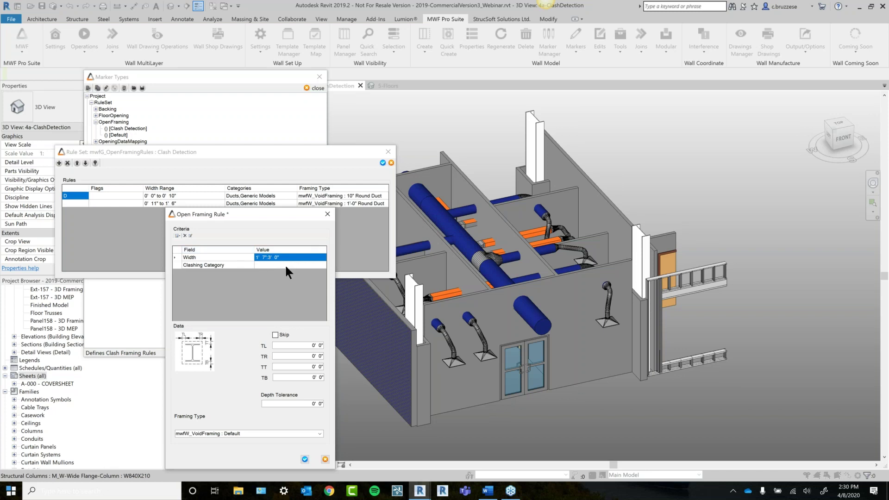
click(266, 266)
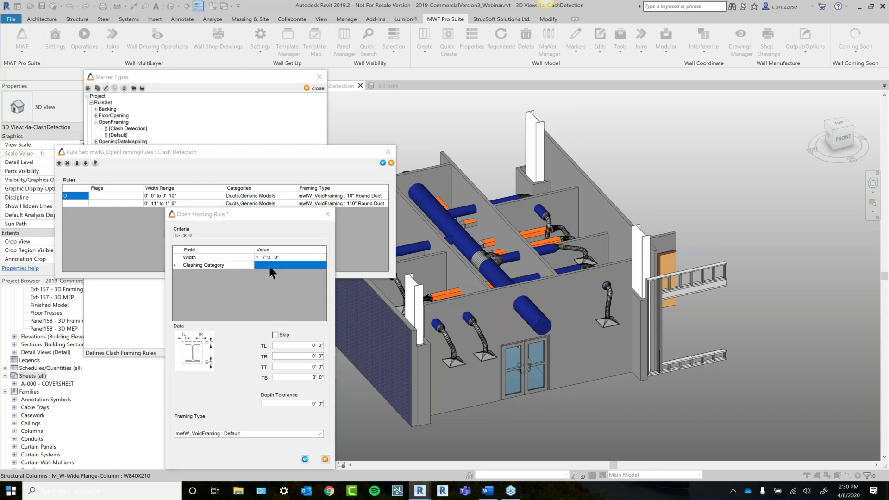
click(268, 265)
mouse_move(140, 44)
mouse_down()
mouse_move(373, 80)
mouse_move(433, 103)
mouse_up()
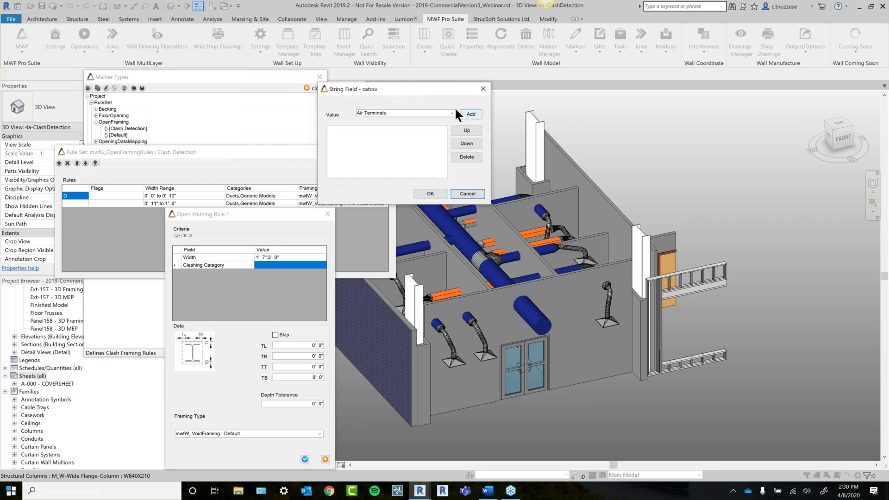
click(451, 112)
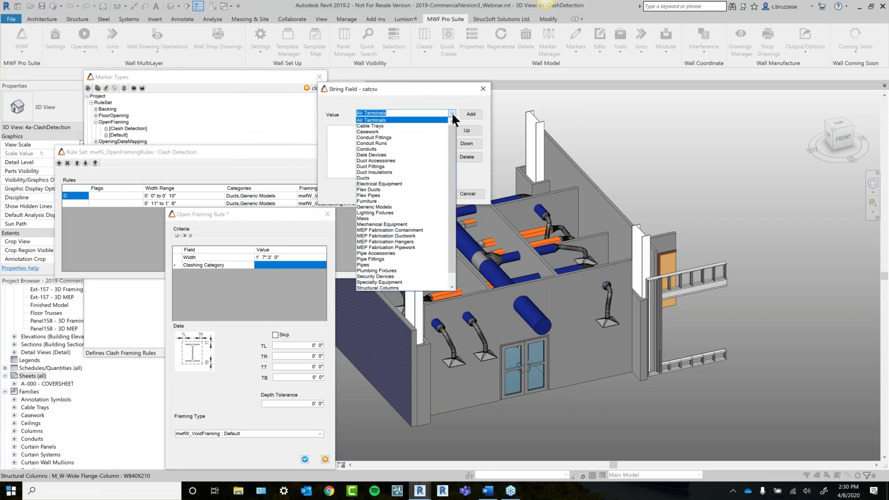
click(368, 178)
click(480, 116)
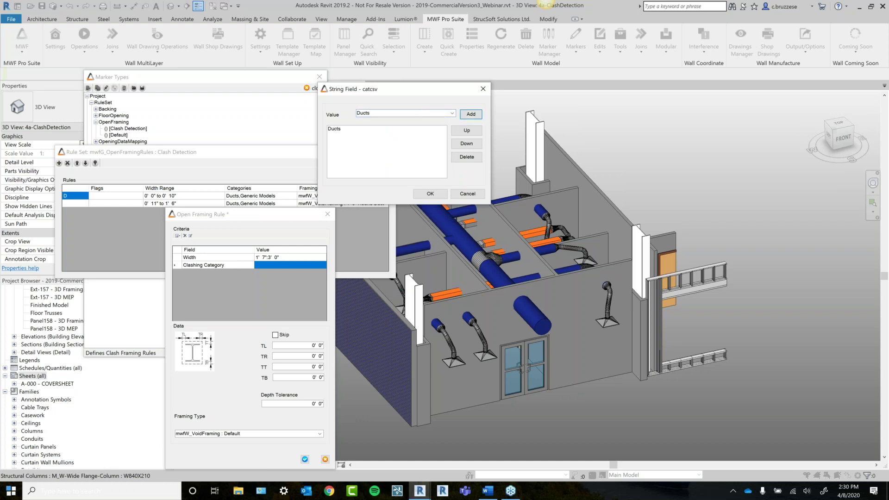
click(452, 113)
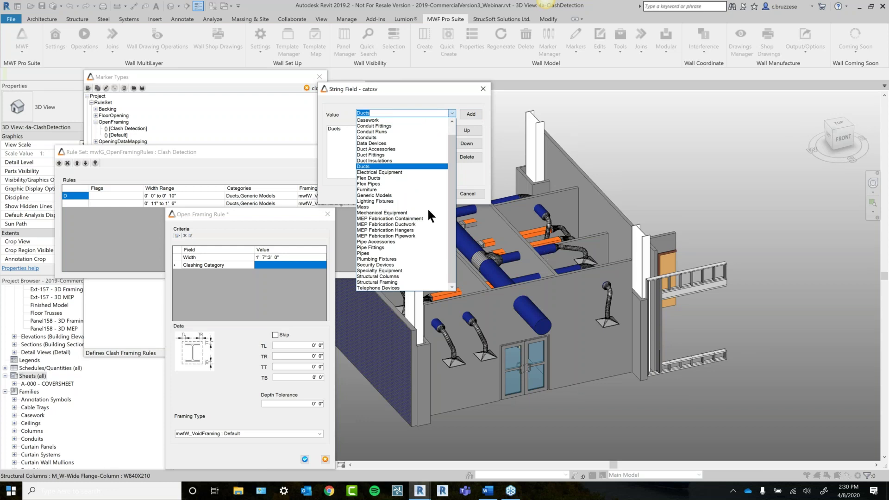
click(379, 195)
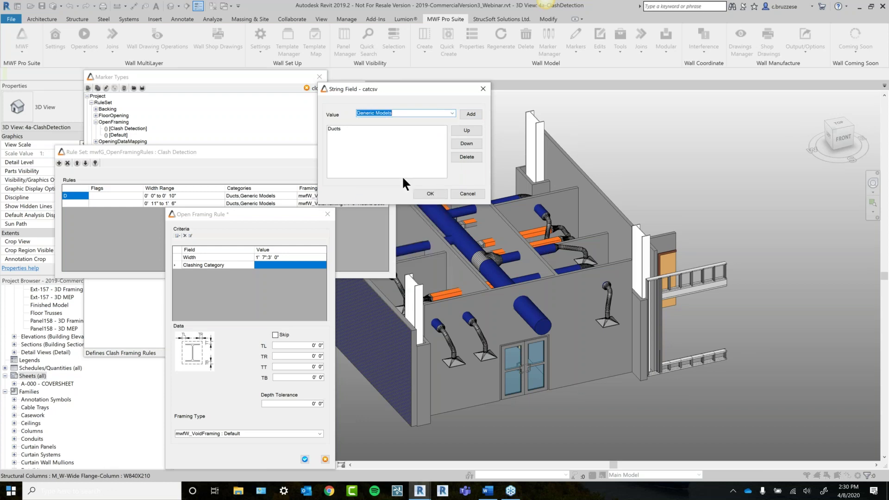
click(470, 113)
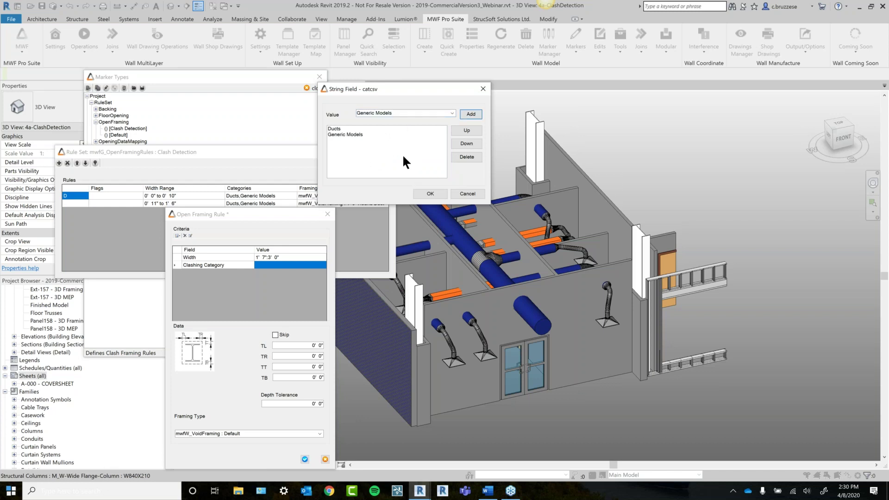
Examine the other clashing categories available and accept the list containing Ducts and Generic Models.
drag(452, 91, 445, 116)
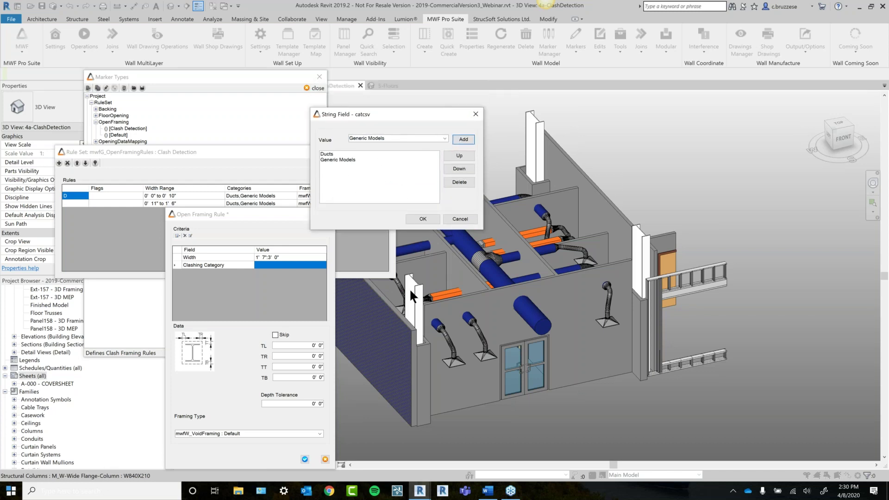
click(445, 137)
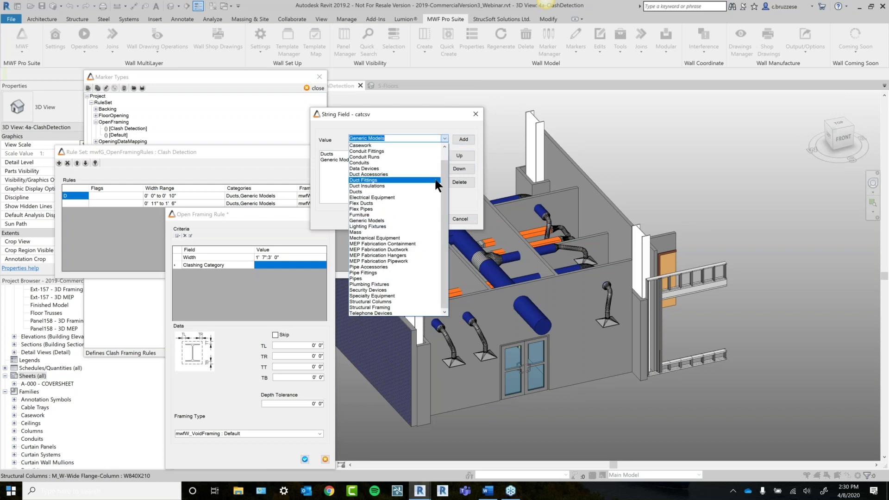
scroll(434, 178, up, 1)
scroll(434, 179, down, 2)
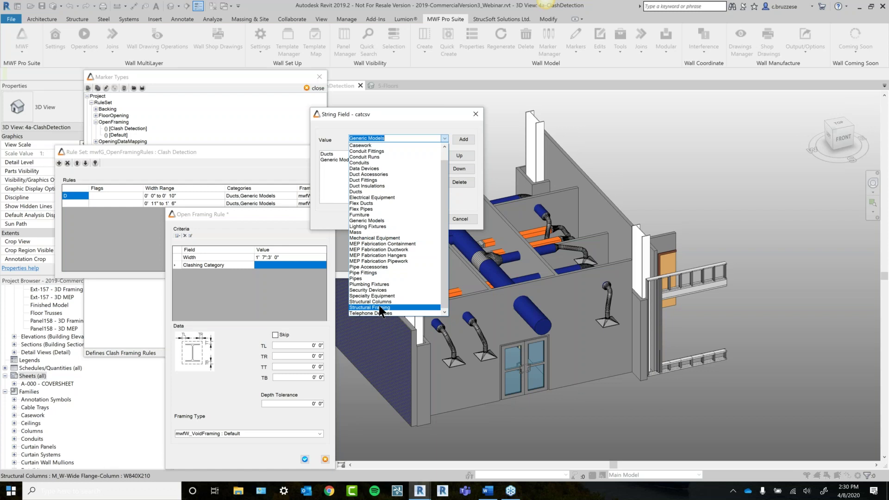
scroll(385, 257, up, 1)
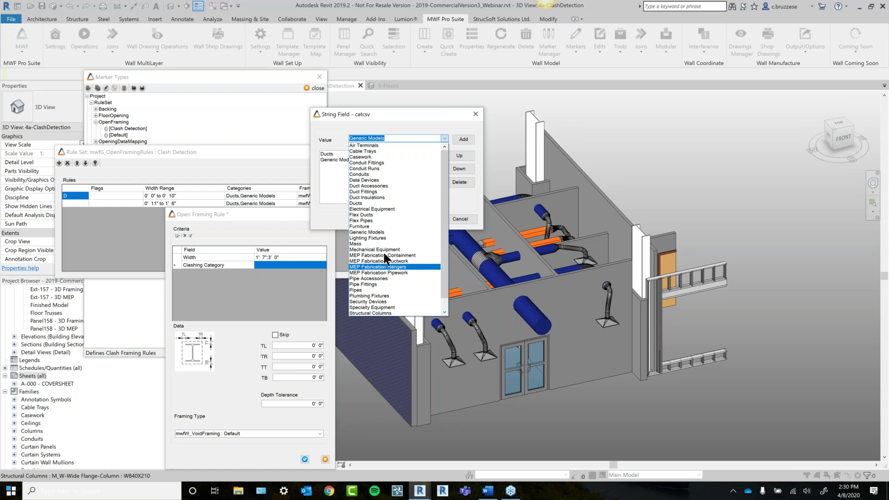
scroll(385, 257, down, 1)
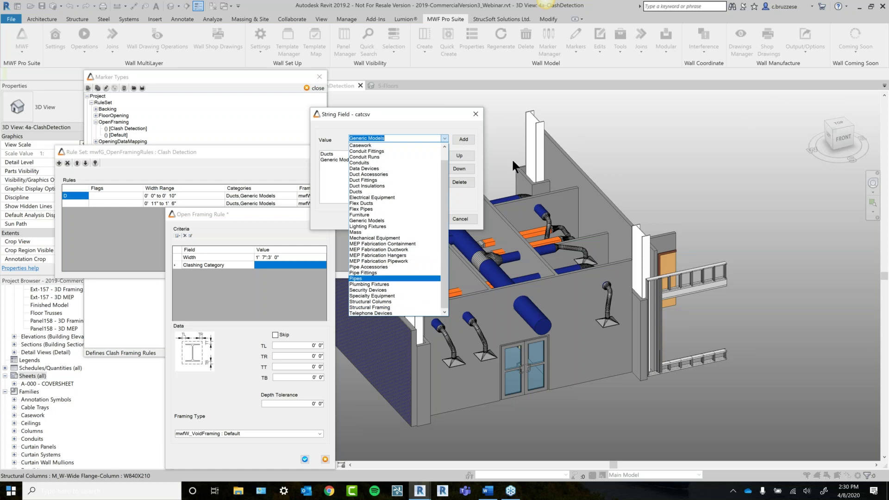
click(432, 117)
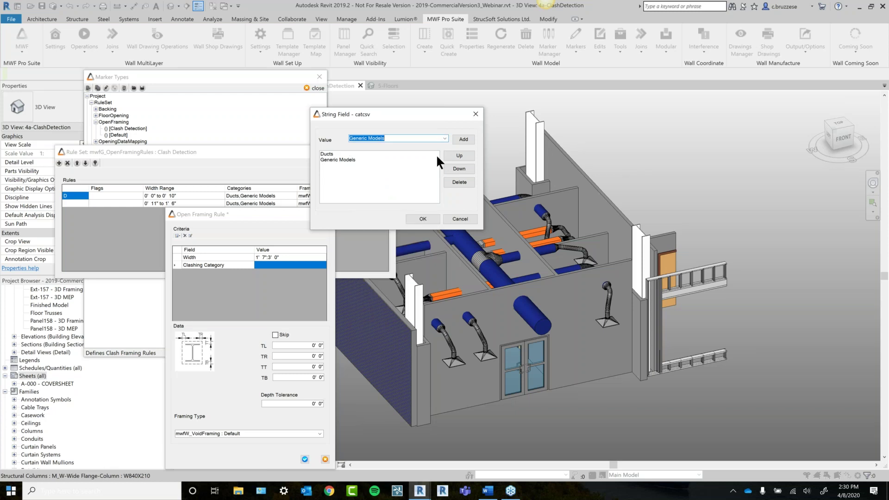
click(417, 220)
Examine the additional criteria types for the rule and the wall types offered for a host type criterion.
drag(260, 216, 315, 148)
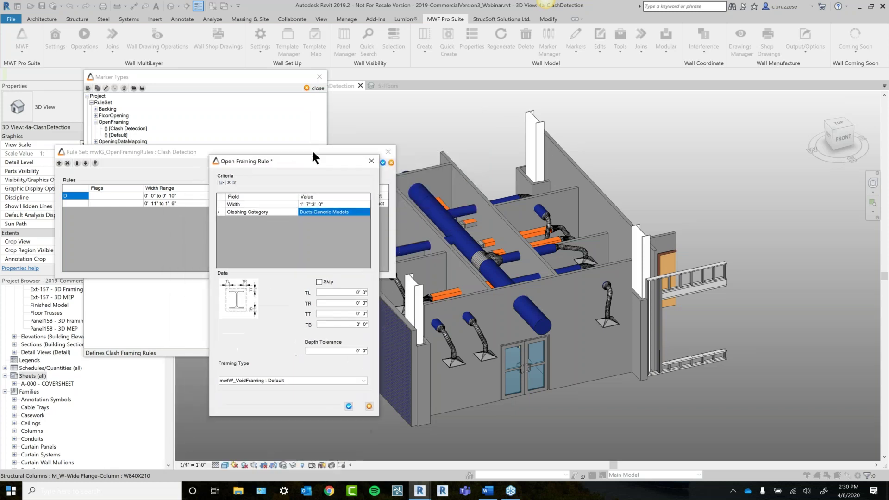
click(234, 166)
click(287, 170)
click(231, 164)
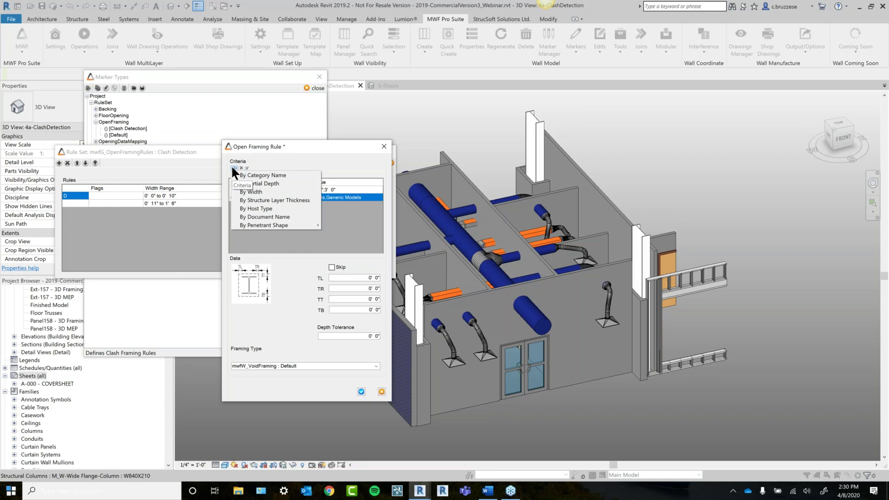
click(241, 209)
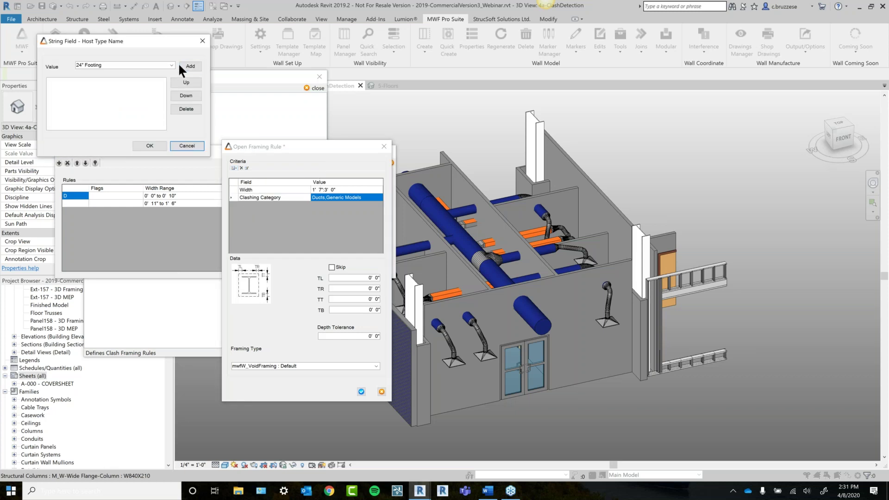
click(170, 64)
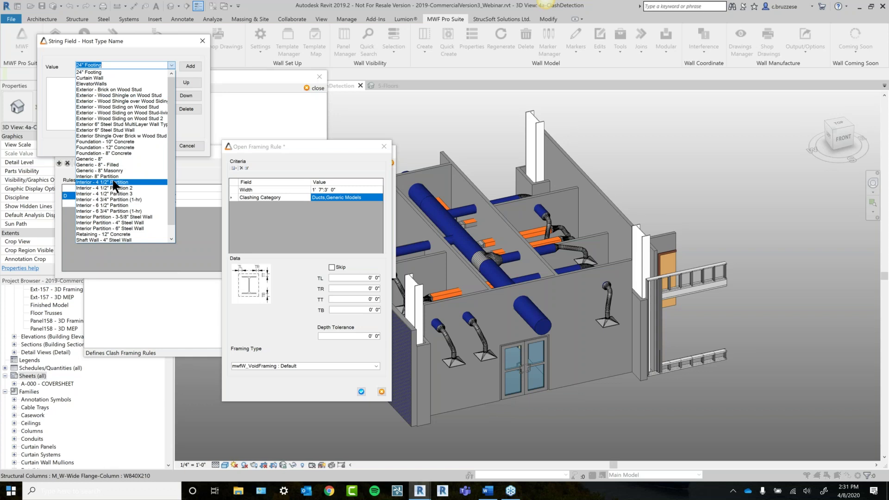
click(207, 38)
click(207, 41)
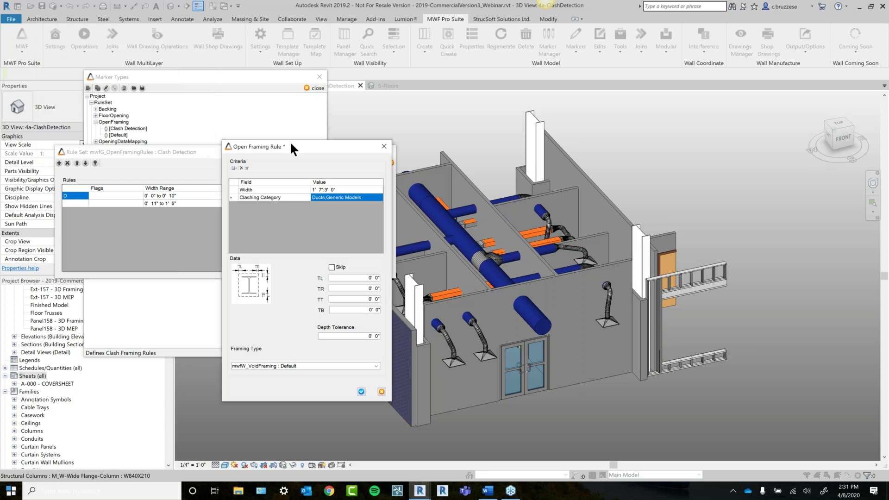
Set the rule's TL, TR, TT and TB opening tolerances to 0' 3" each.
drag(284, 139, 278, 126)
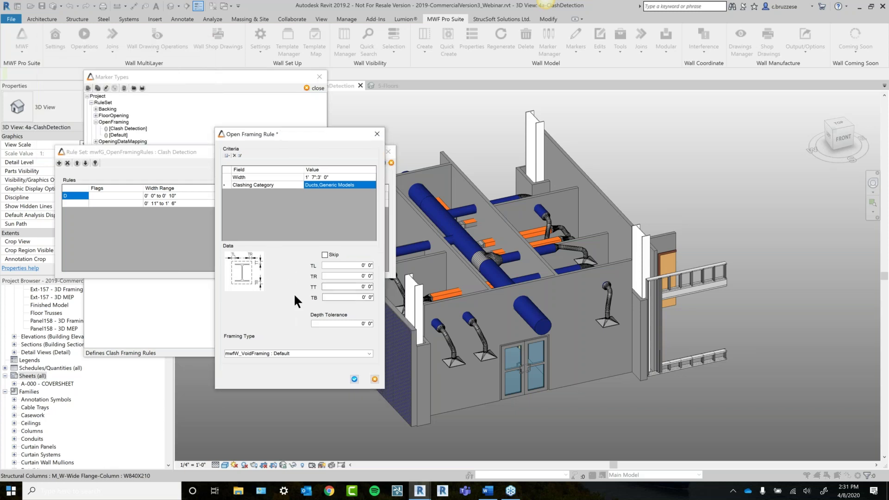
drag(382, 392, 399, 408)
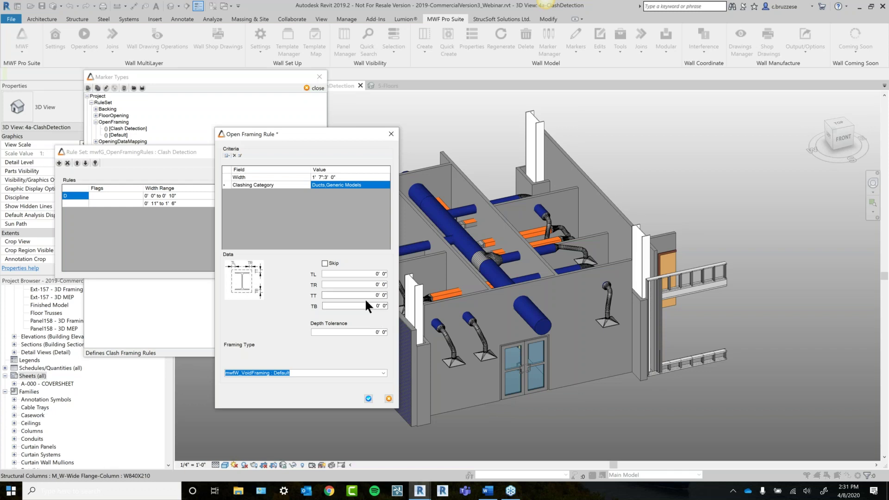
click(383, 273)
text(2)
drag(374, 274, 422, 273)
key(ctrl+c)
drag(366, 285, 418, 305)
key(ctrl+v)
key(ctrl+v)
key(ctrl+v)
Set the rule's framing type to mwfW_VoidFraming : 2'-0" Round Duct and save the rule and the Clash Detection rule set.
click(383, 374)
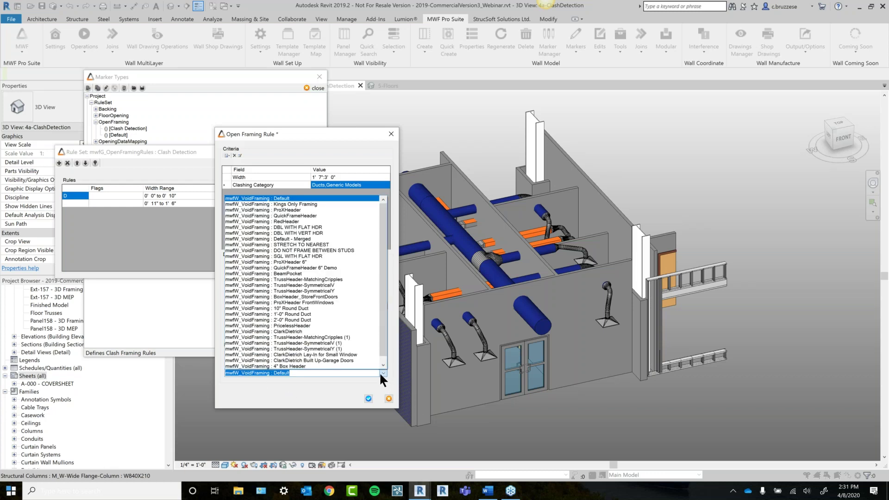
click(308, 319)
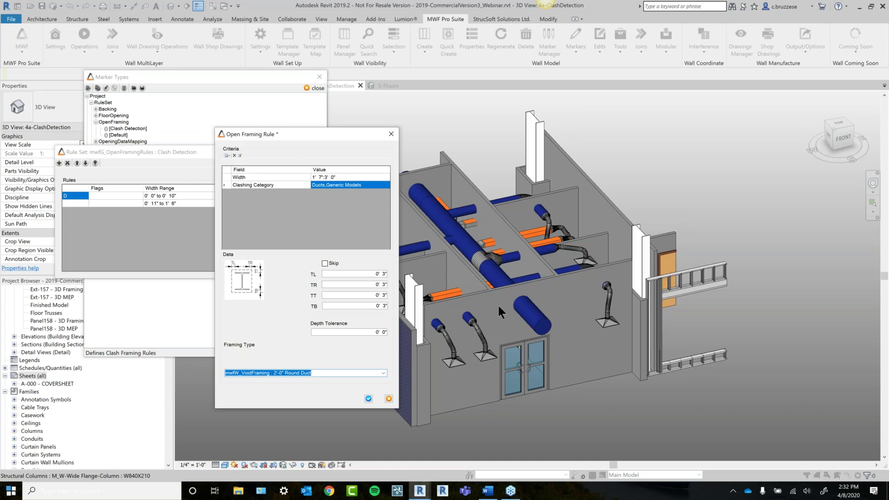
click(368, 398)
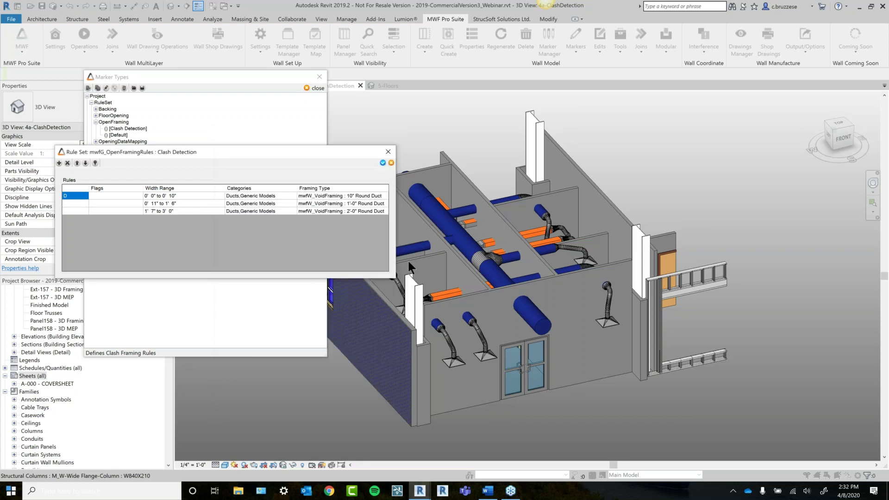
drag(395, 260, 433, 260)
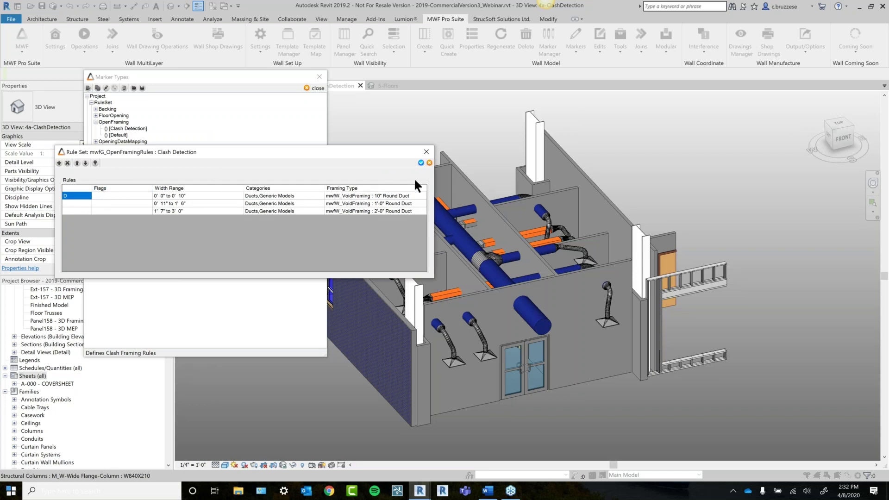
click(421, 162)
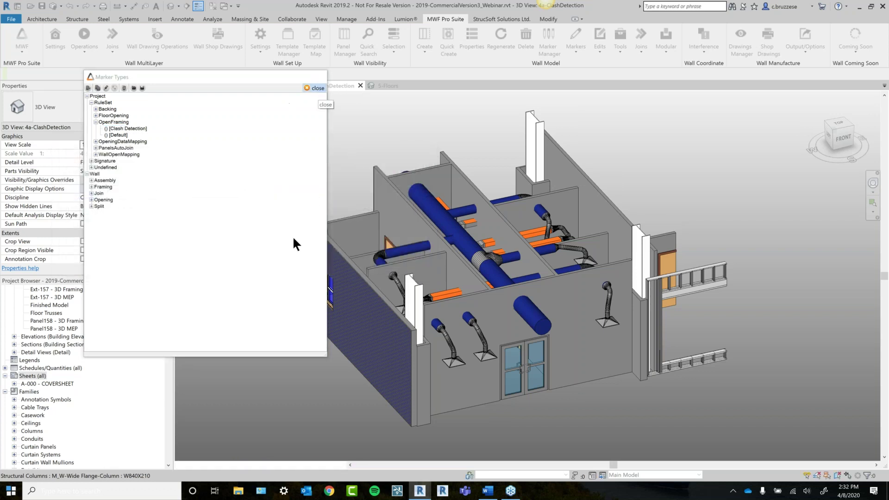
Select the linked duct model together with both long corridor walls, the corridor end wall, the front wall and a rear room partition.
click(435, 206)
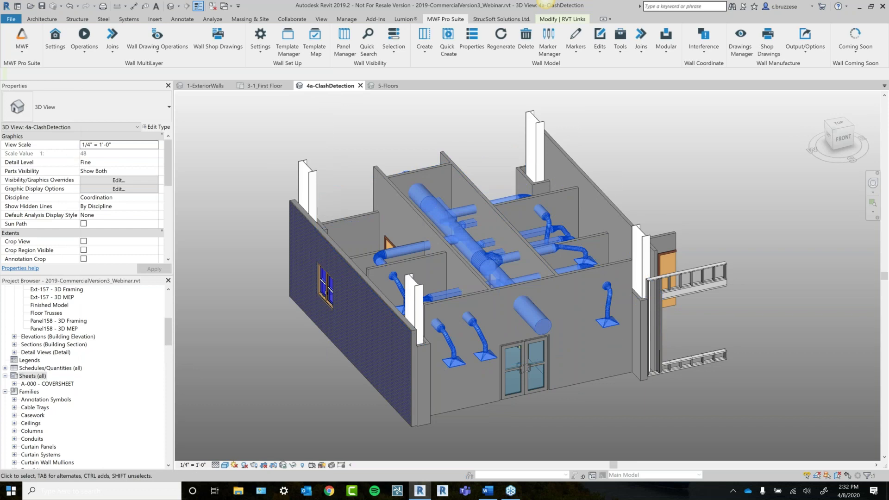
shift+middle_drag(436, 205, 472, 231)
ctrl+click(481, 198)
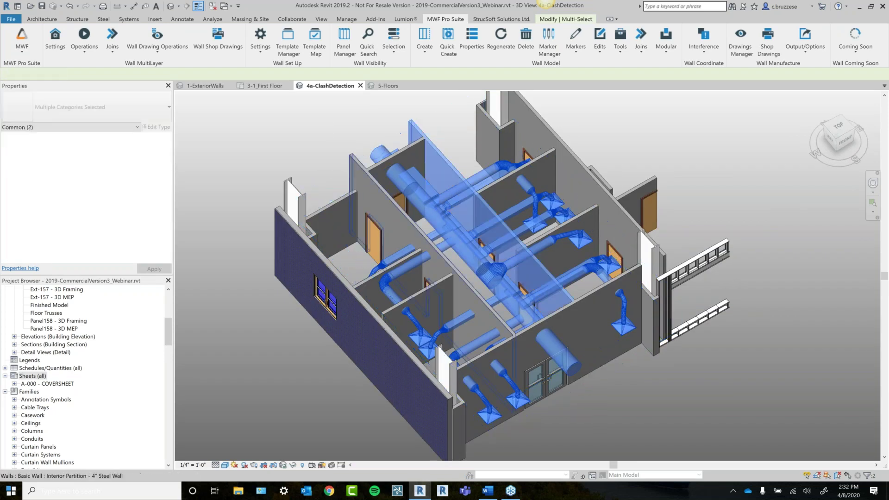
ctrl+click(391, 201)
ctrl+click(412, 151)
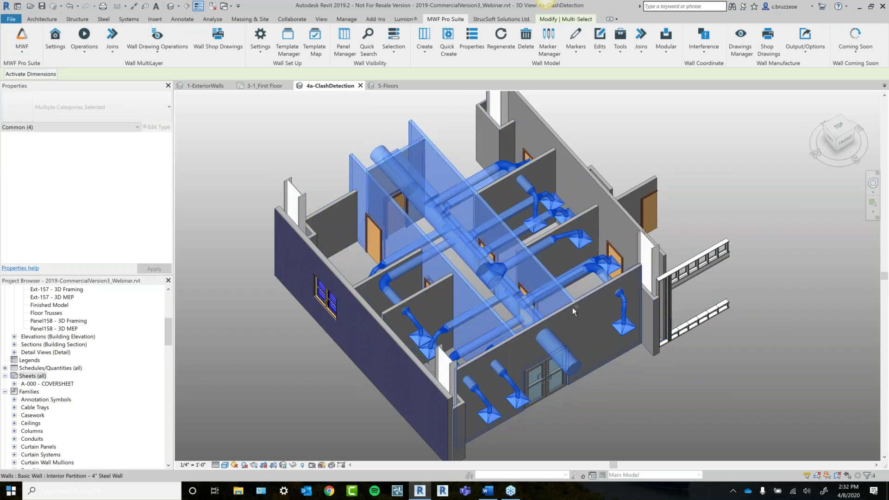
ctrl+click(572, 308)
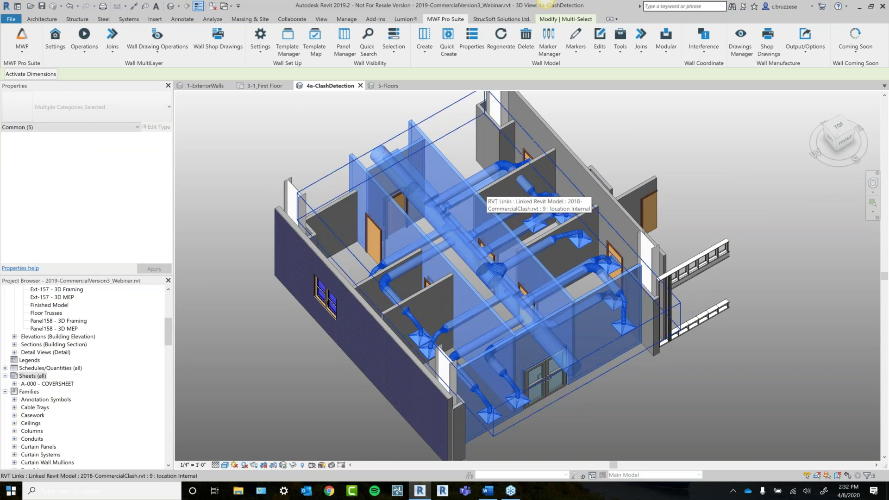
ctrl+click(521, 170)
shift+middle_drag(526, 171, 512, 151)
Run Clash Detection on the selected walls and linked ducts with the mwfG_OpenFramingRules : Clash Detection rule set, using links for intersecting.
click(701, 52)
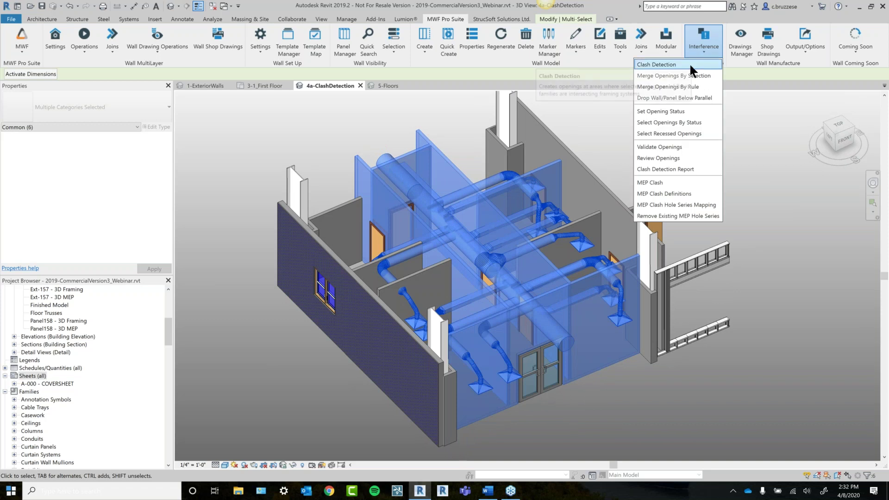
click(689, 62)
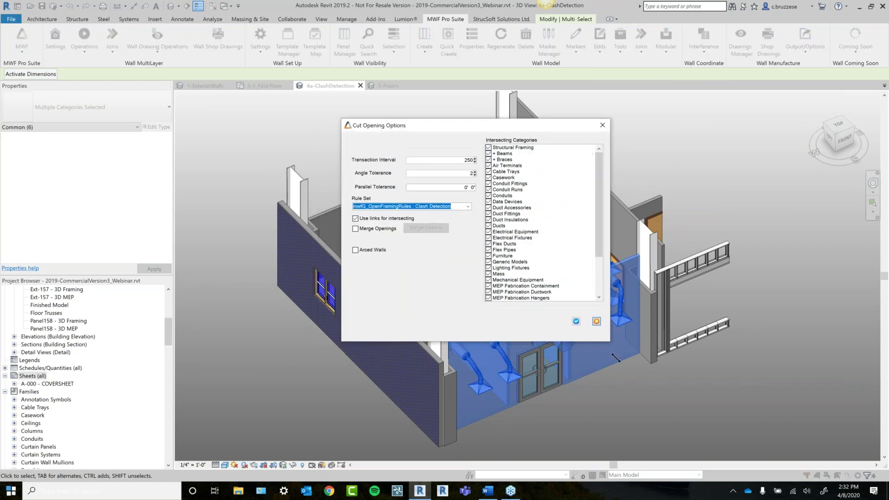
click(471, 224)
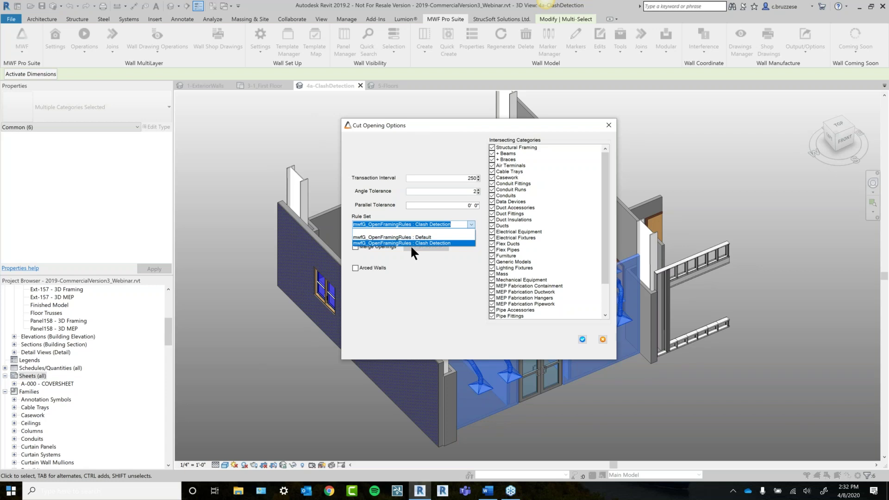
click(439, 244)
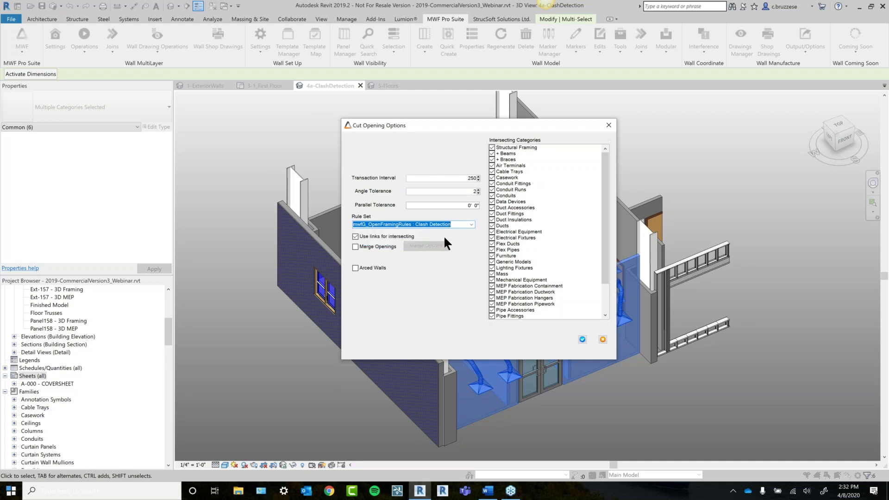
click(582, 339)
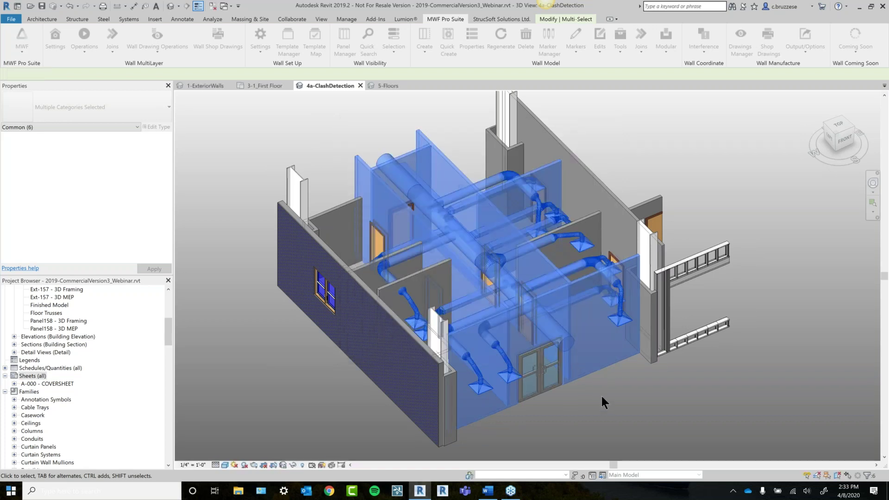
click(604, 410)
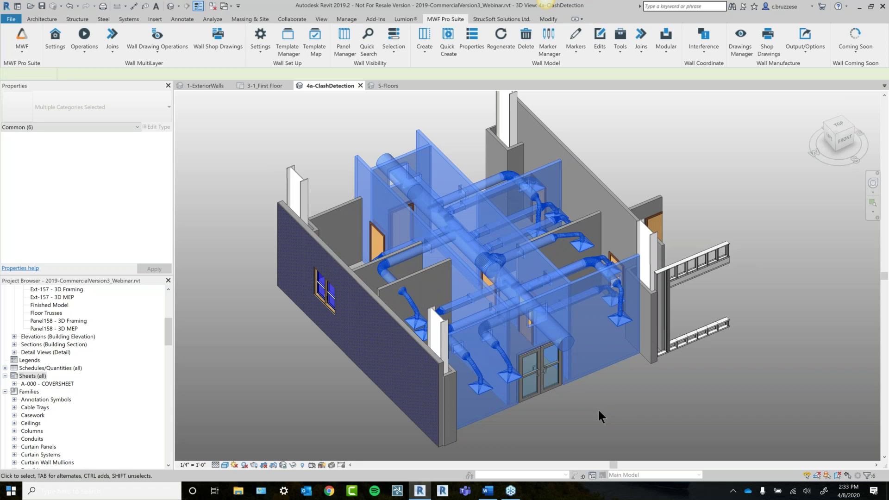
Examine the rectangular openings cut in the front wall, especially the one around the large main duct.
scroll(549, 316, up, 5)
click(536, 298)
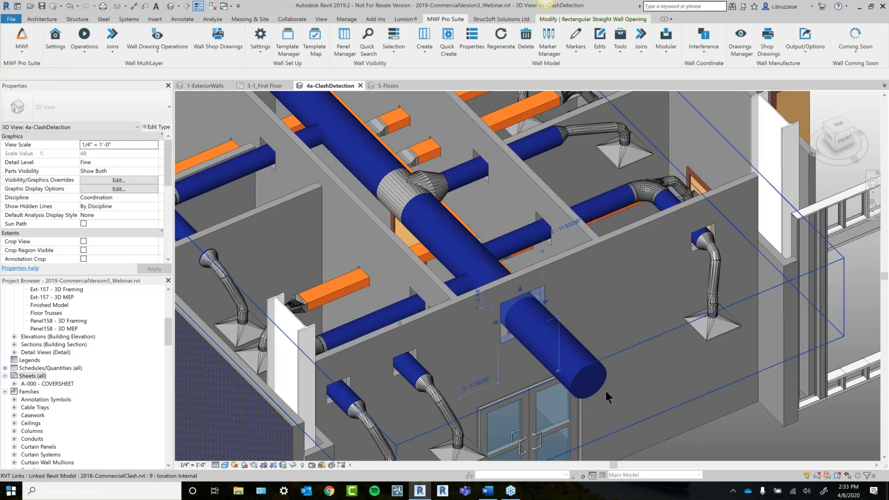
shift+middle_drag(668, 381, 677, 342)
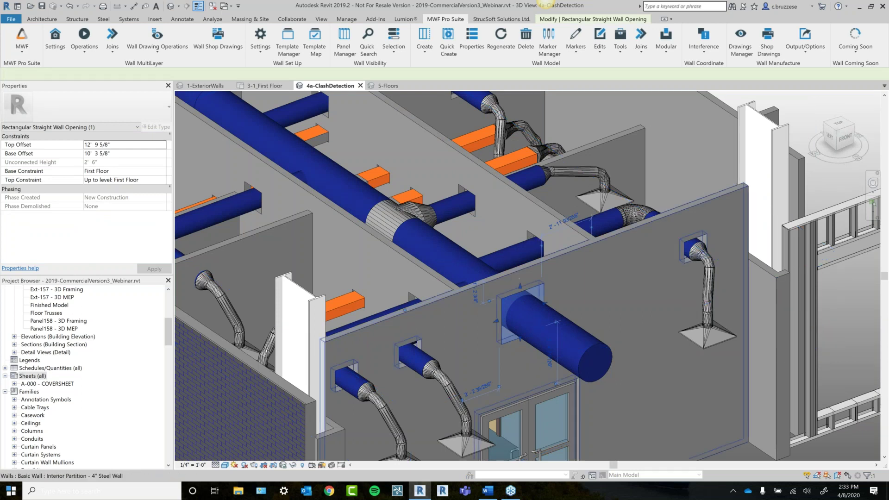
click(591, 244)
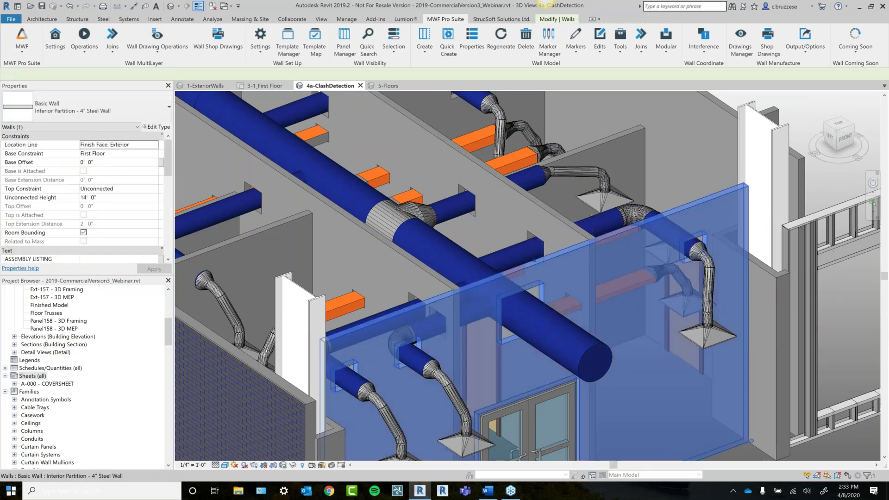
middle_drag(586, 227, 572, 180)
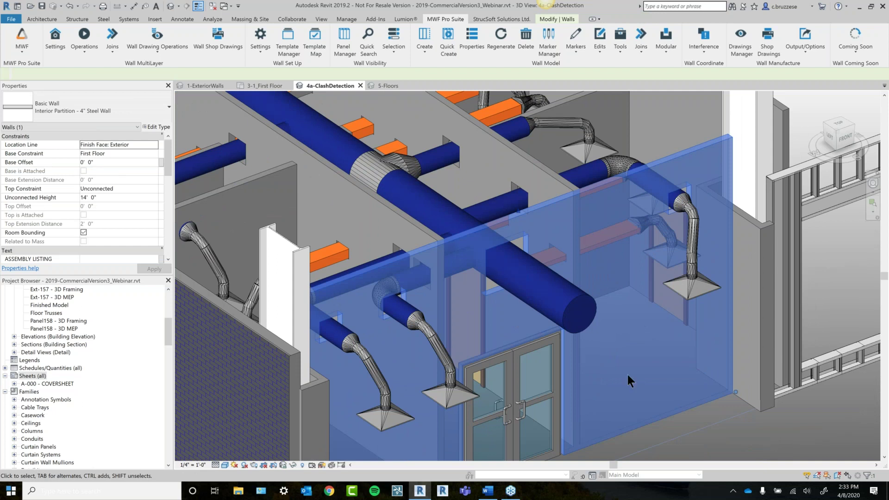
click(612, 382)
click(527, 251)
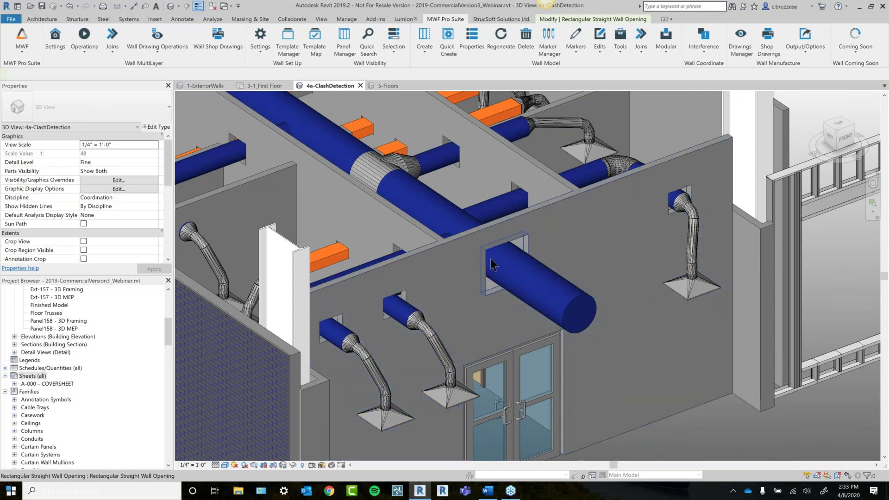
shift+middle_drag(642, 371, 597, 370)
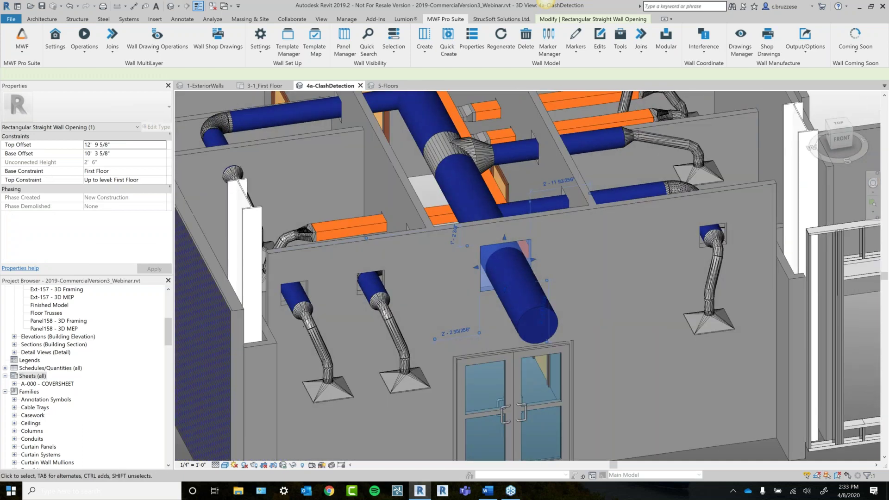
Generate framing for the front interior partition wall containing the double door, using Quick Create.
click(540, 219)
scroll(632, 383, down, 1)
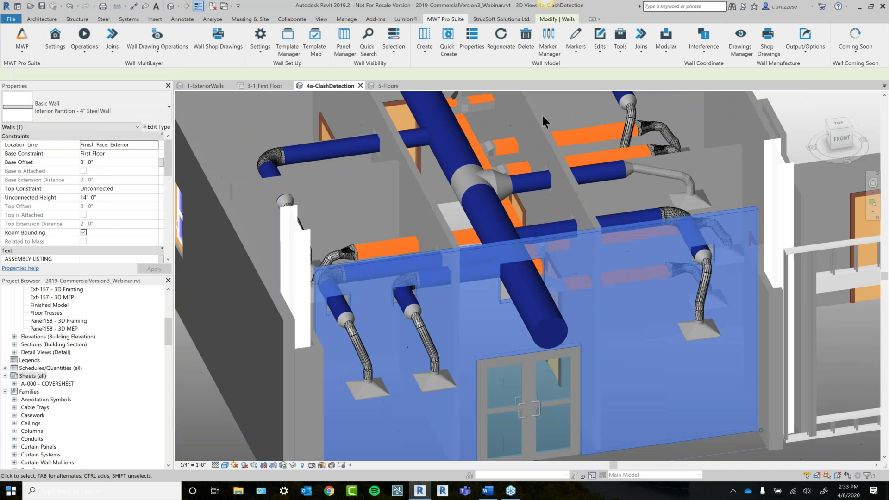
click(451, 43)
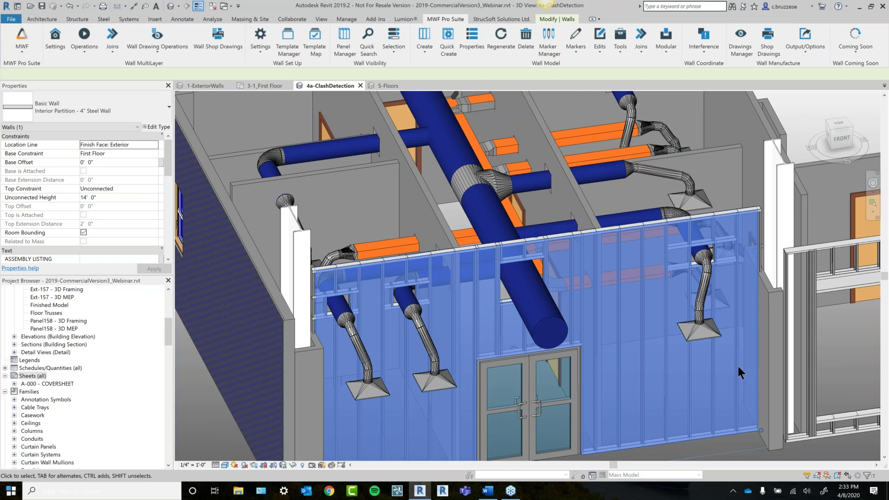
scroll(696, 370, down, 4)
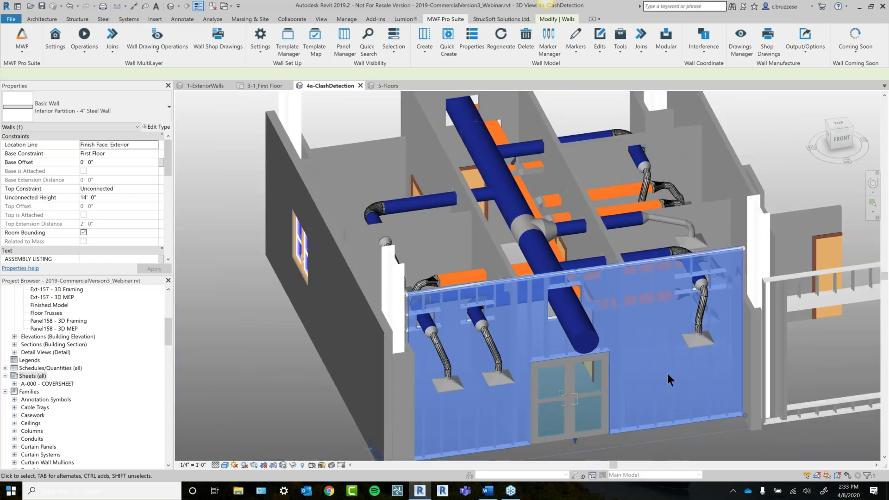
shift+middle_drag(623, 330, 588, 333)
click(640, 401)
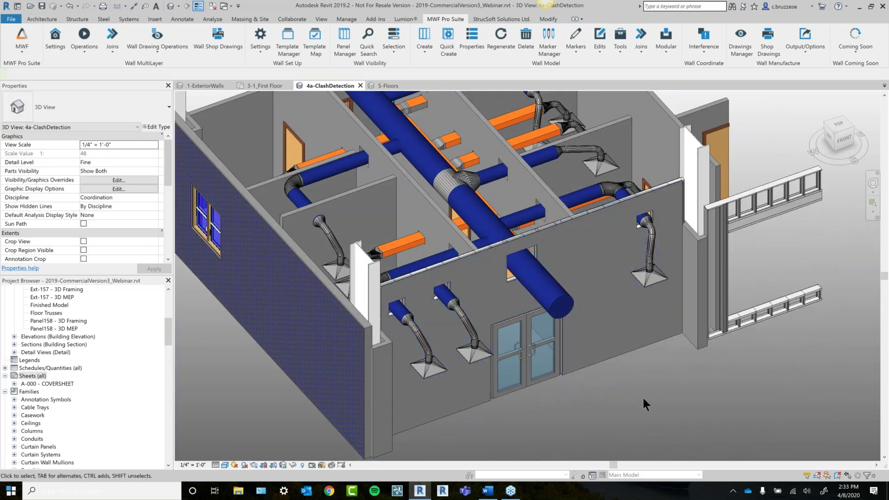
Temporarily hide the front wall and inspect its studs and framing around the door and duct openings.
click(607, 360)
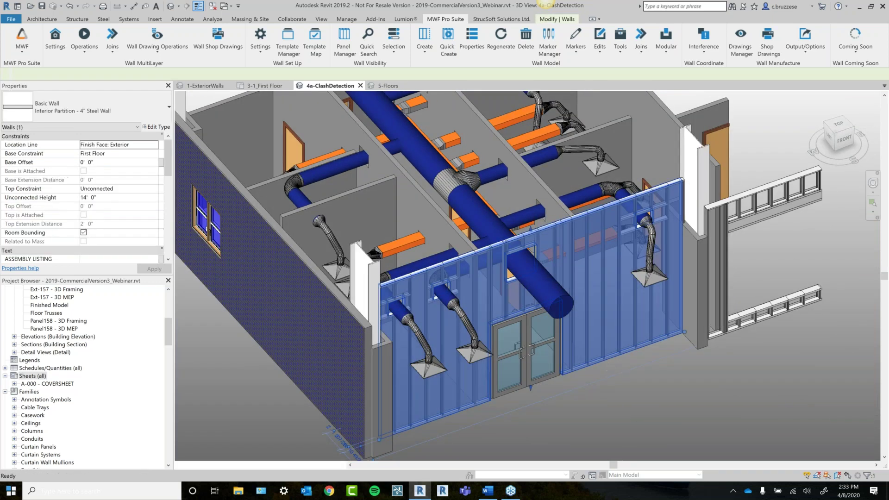
key(h)
key(h)
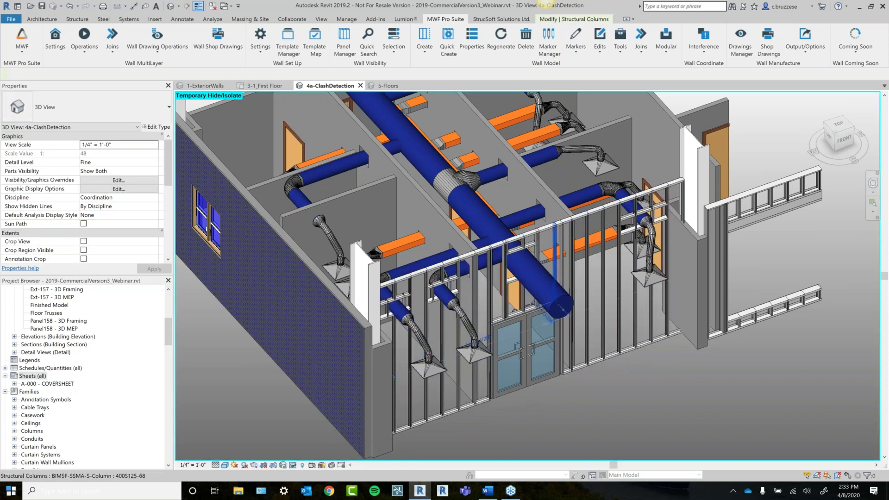
click(584, 310)
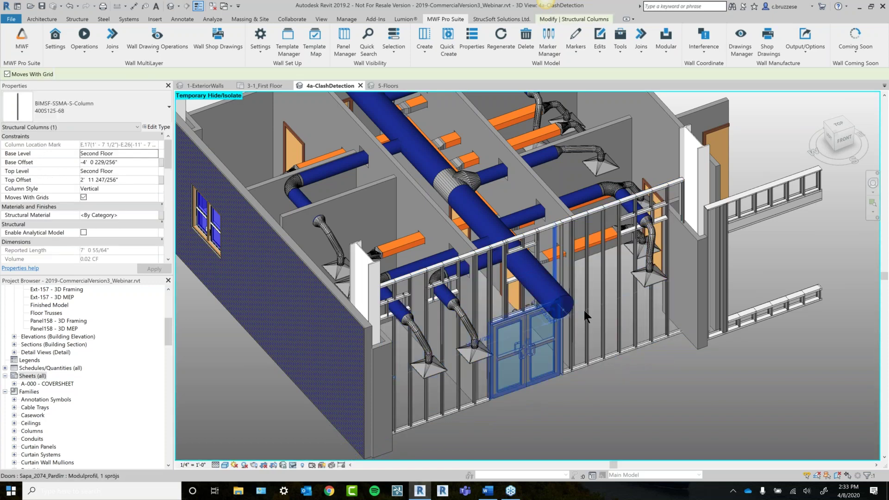
click(644, 409)
middle_drag(644, 409, 607, 372)
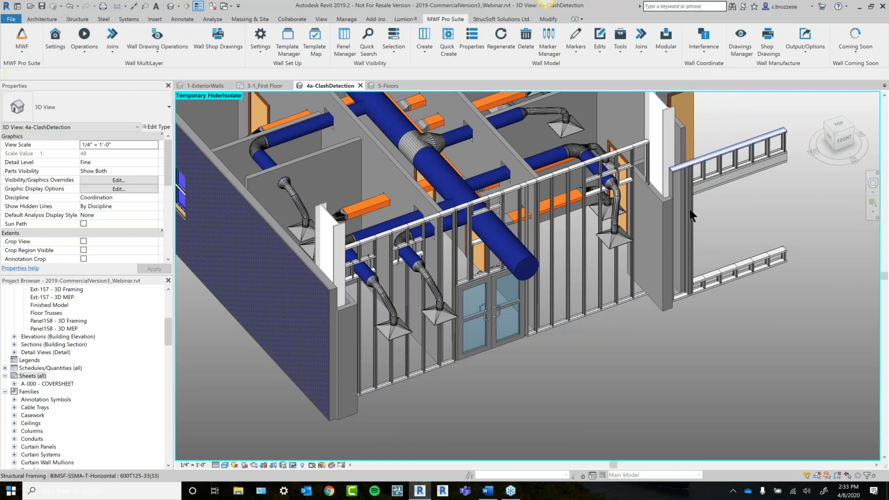
scroll(677, 205, down, 1)
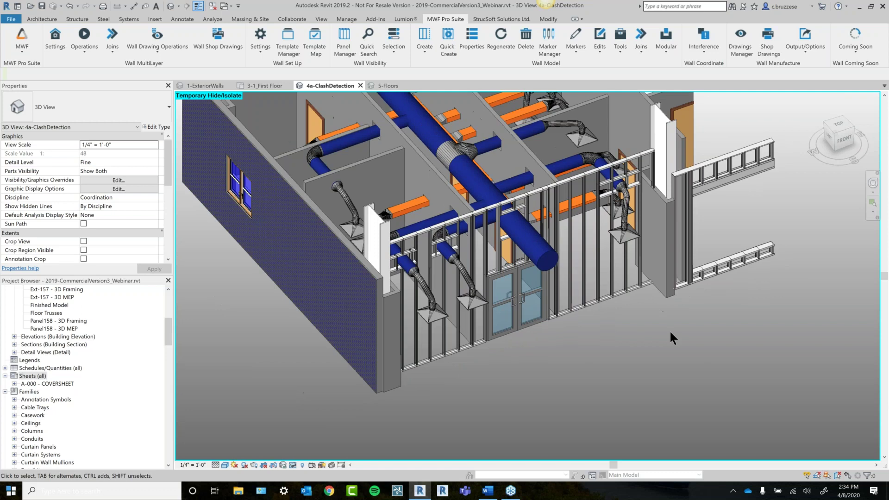
click(696, 46)
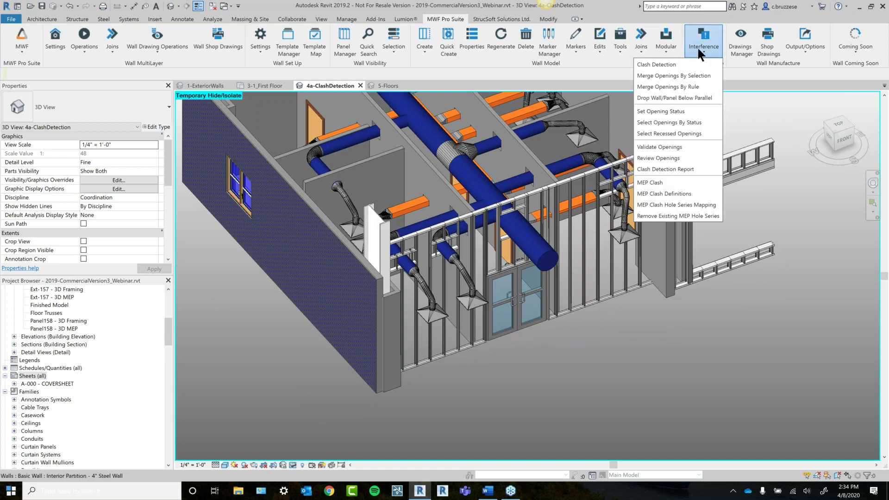
click(676, 339)
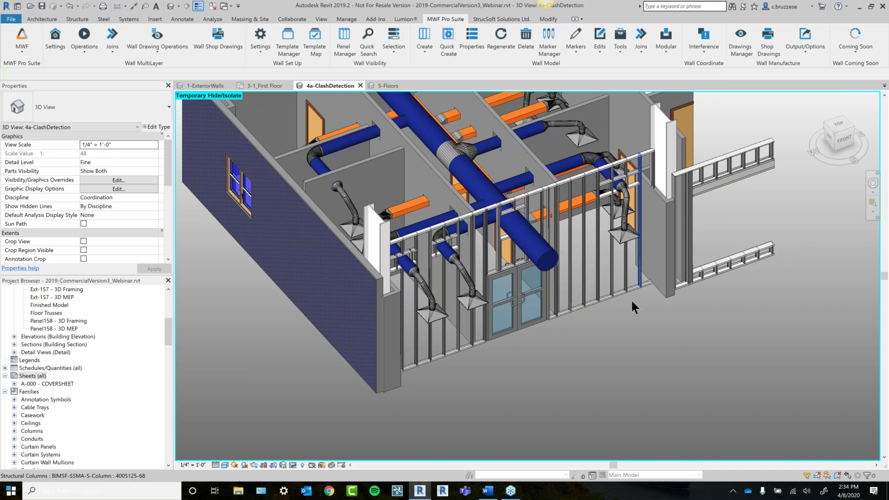
middle_drag(624, 325, 560, 432)
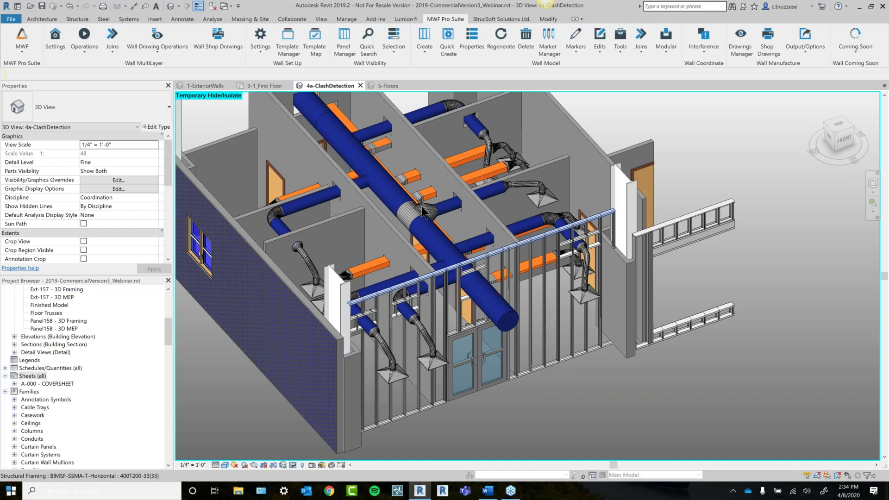
Reset the temporary hide in the clash detection view and switch to the 1-ExteriorWalls 3D view.
click(291, 464)
click(340, 457)
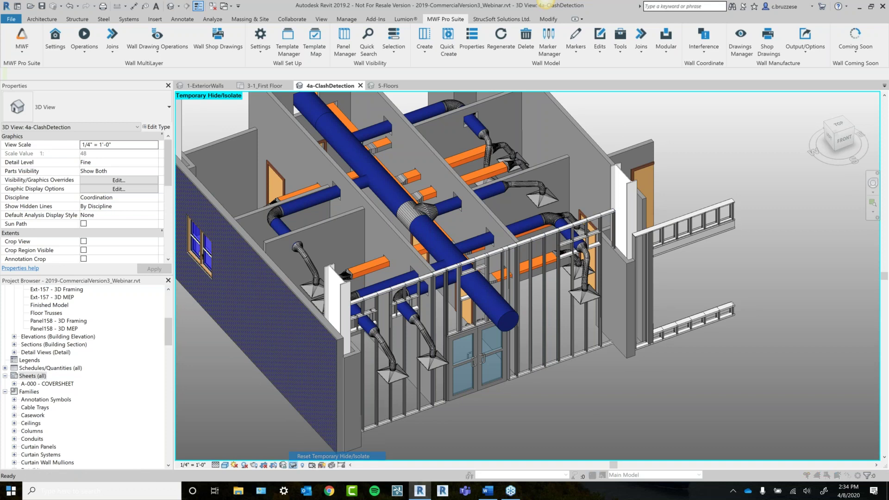
click(515, 167)
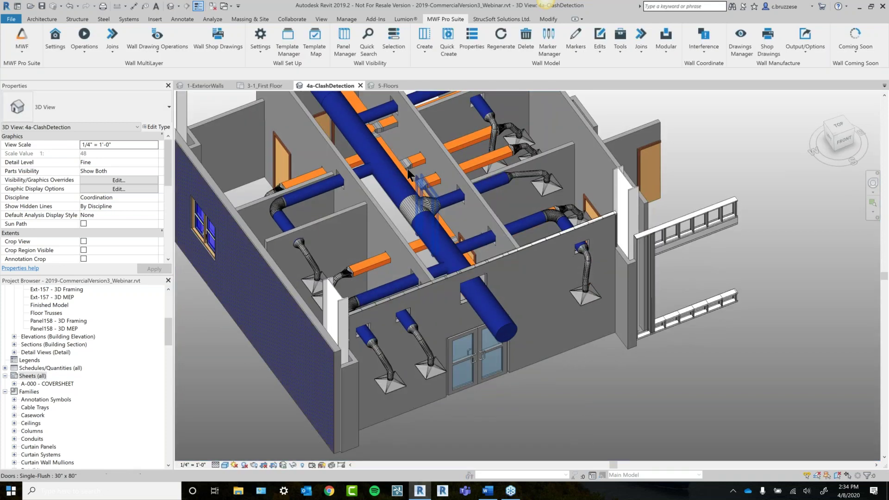
click(207, 86)
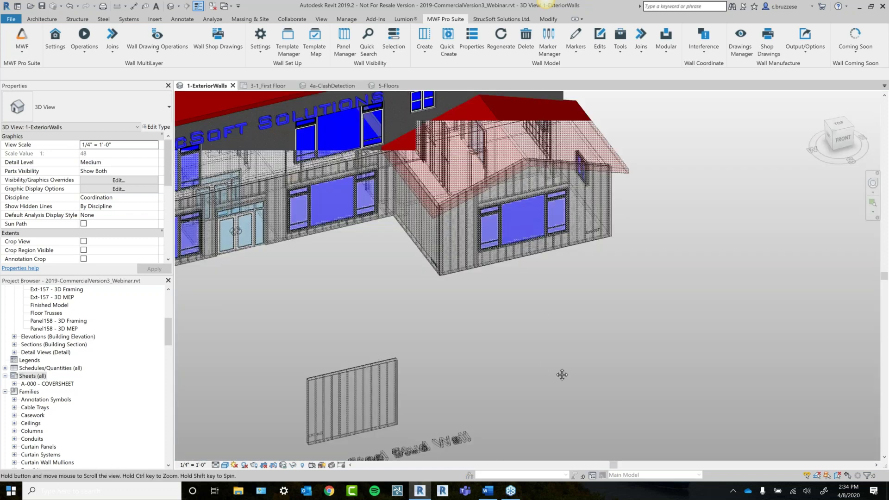
middle_drag(443, 381, 509, 369)
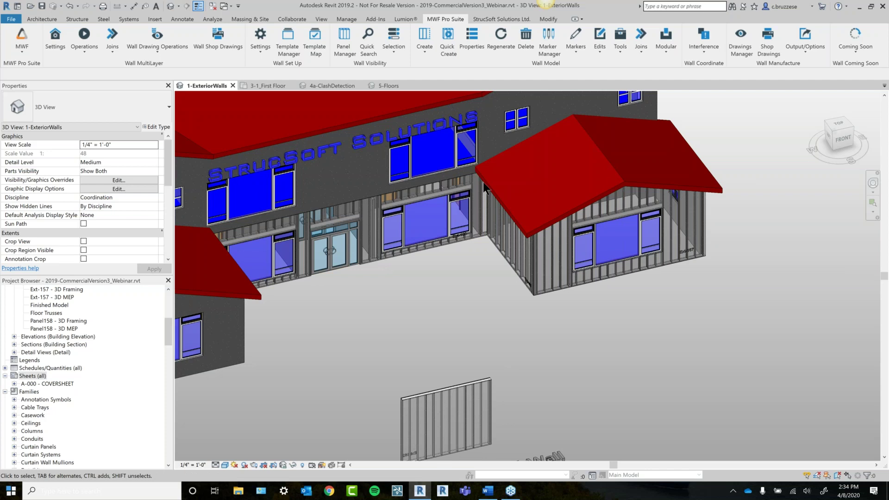
Open the ML Shops 11x17 settings in Wall Drawings Manager and compare the Multilayer and Standard sheet layouts.
click(138, 46)
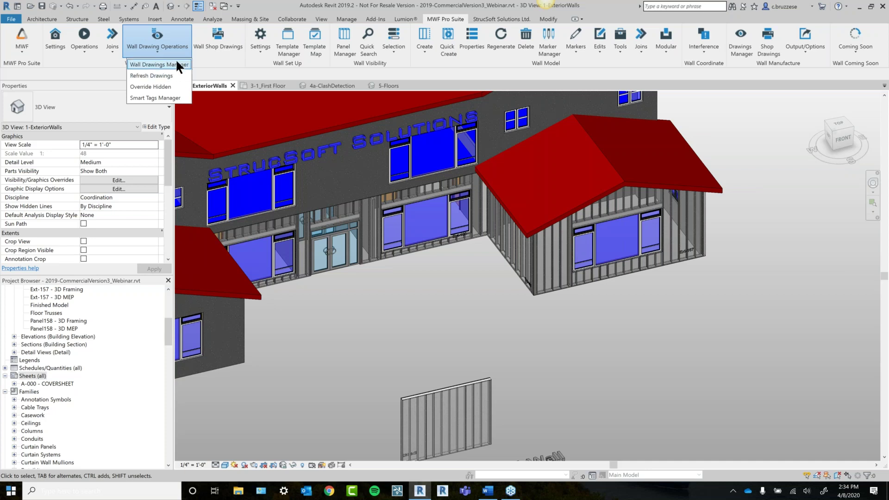
click(157, 64)
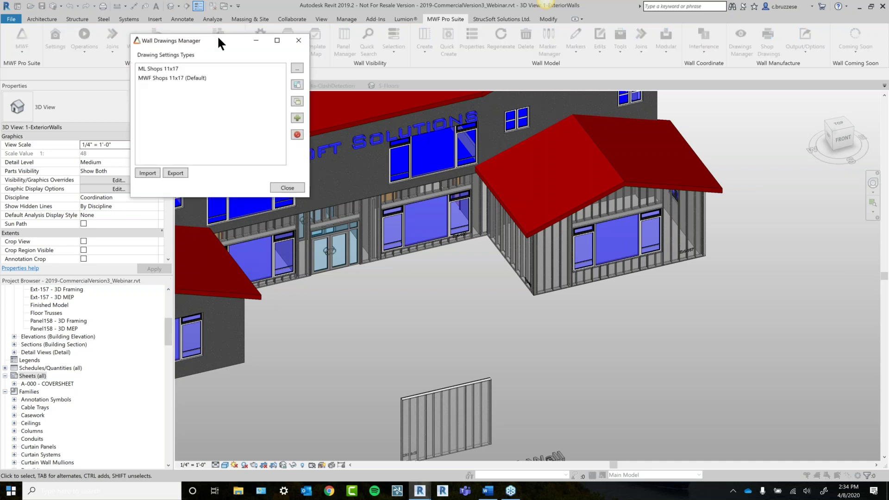
click(190, 118)
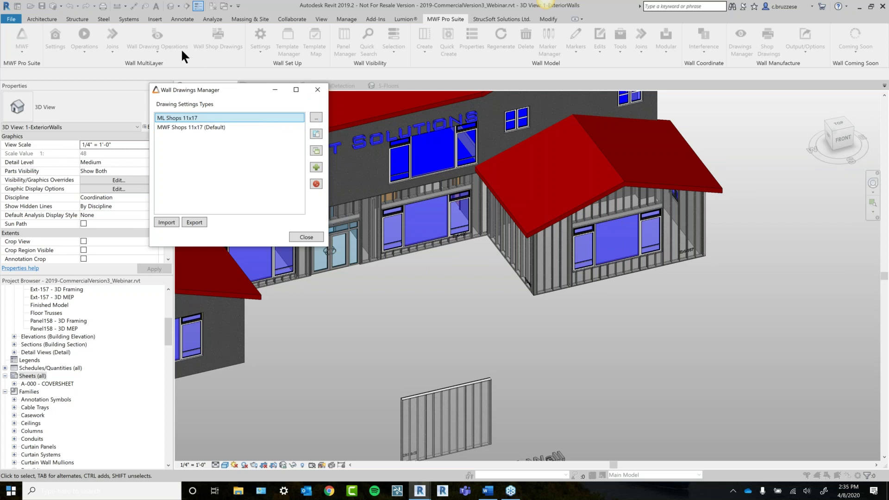
double_click(184, 119)
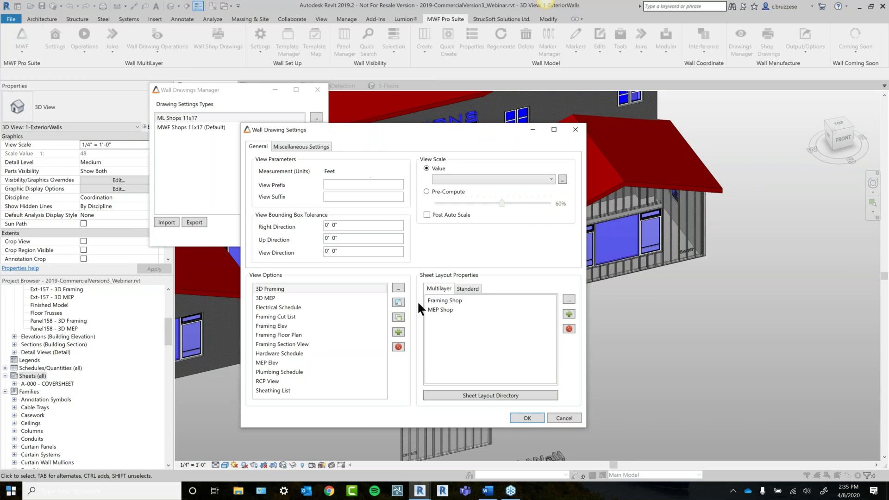
click(467, 289)
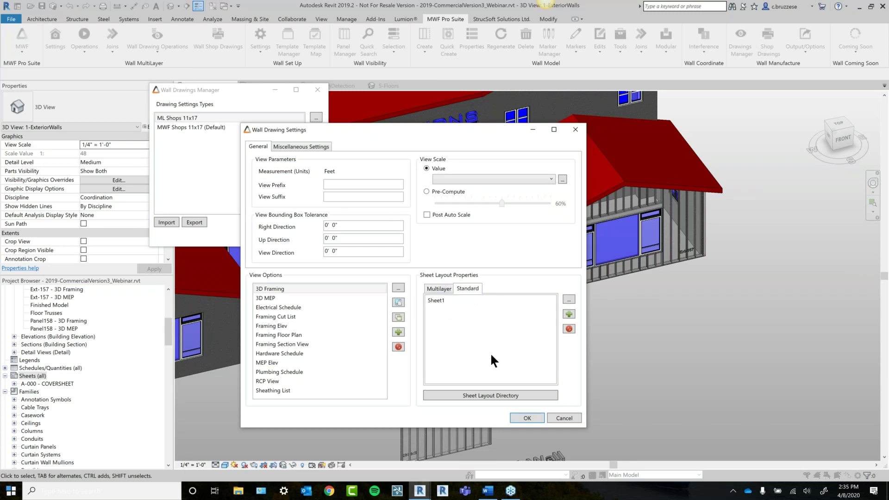
click(440, 288)
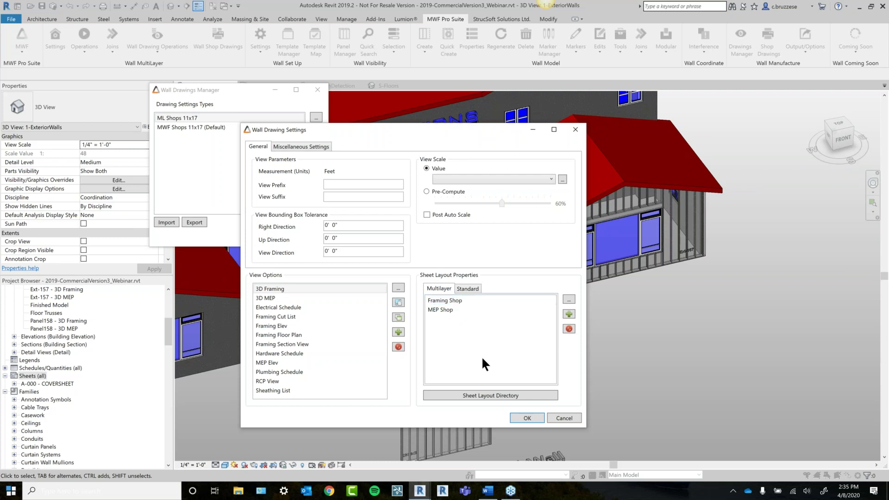
click(475, 289)
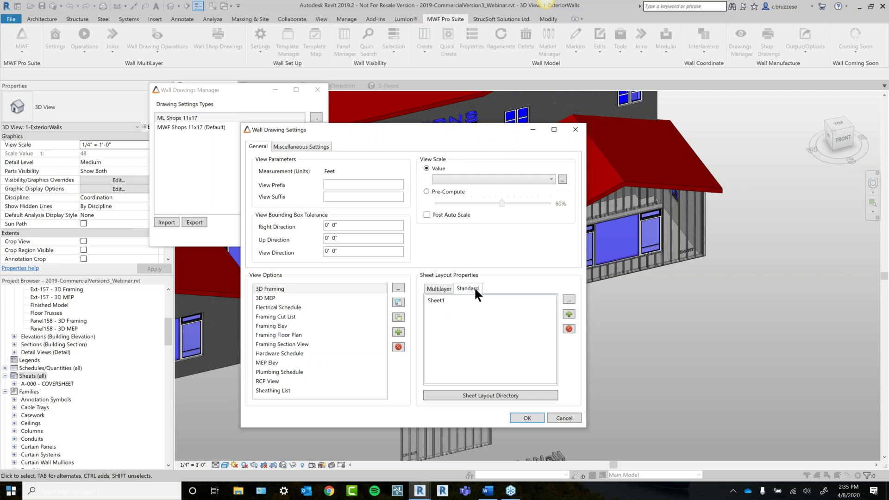
Review the Multilayer sheet layouts and examine the zone assignments in the Framing Shop sheet properties.
click(444, 288)
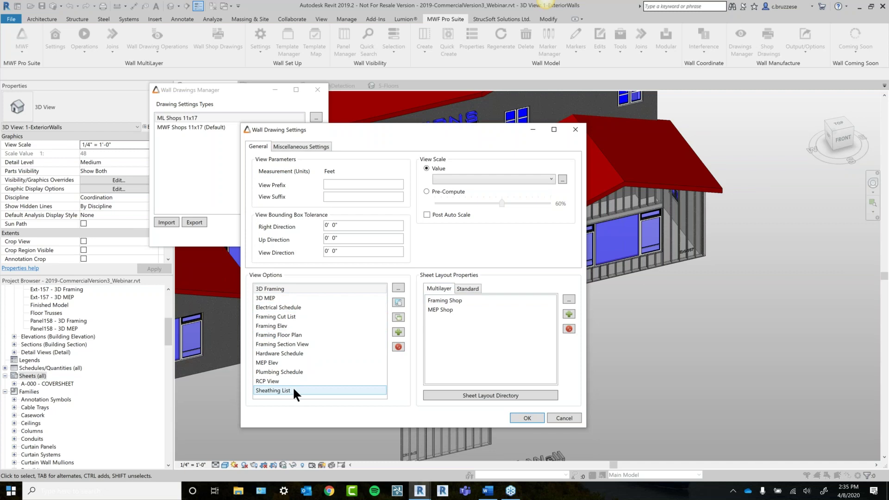
click(467, 288)
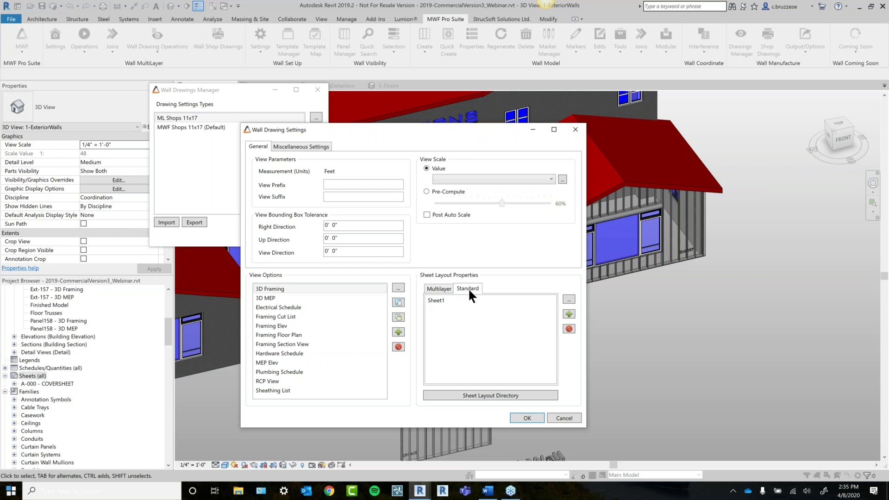
click(433, 291)
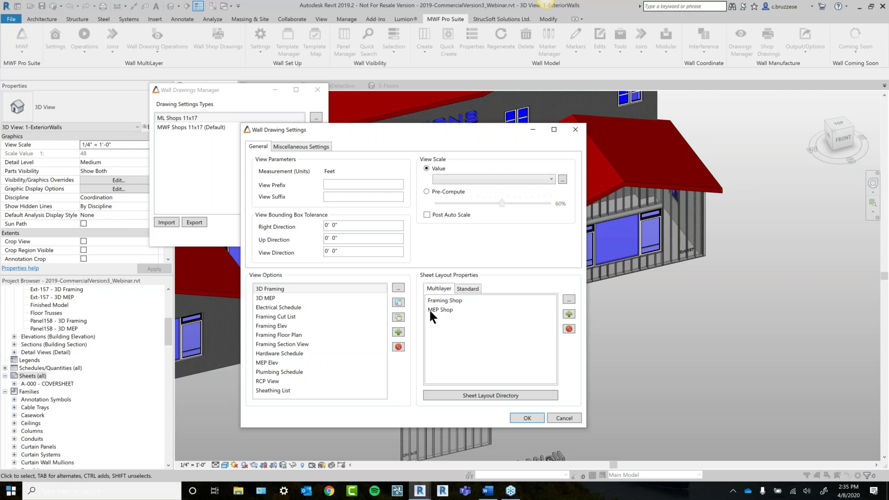
click(569, 299)
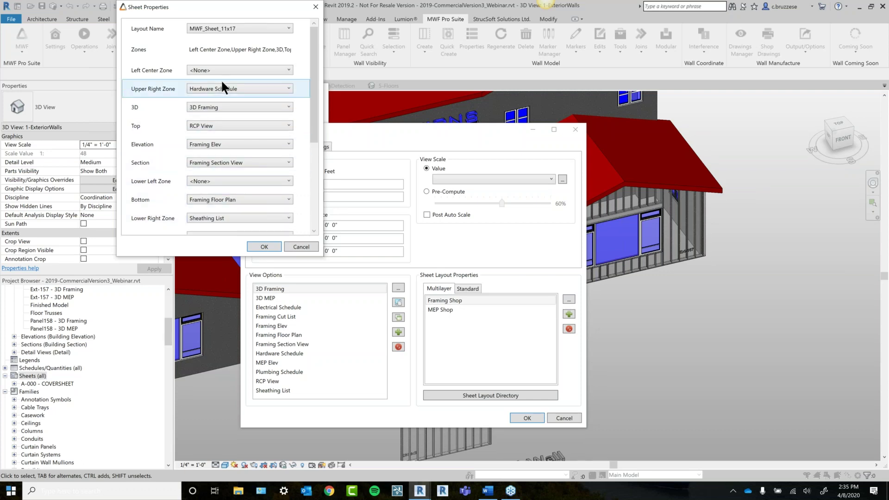
scroll(212, 210, down, 2)
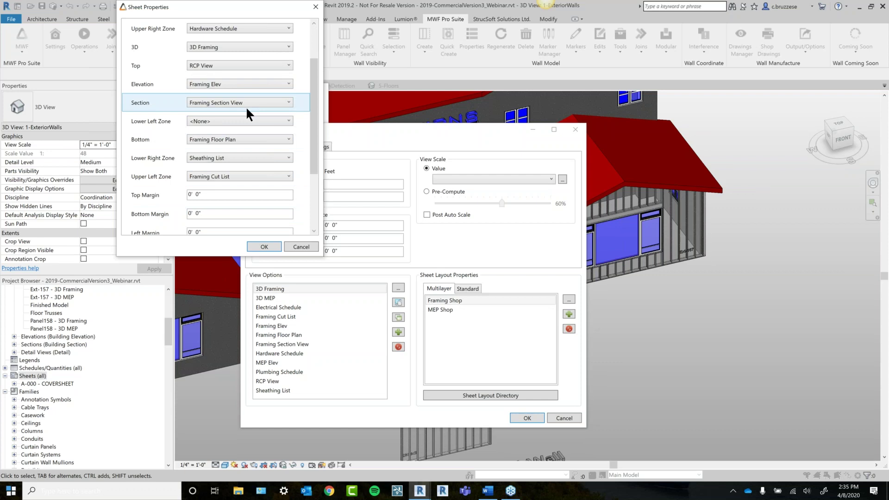
click(315, 8)
Review the zone assignments of the Standard layout Sheet1, then close the wall drawing settings and Wall Drawings Manager.
click(467, 288)
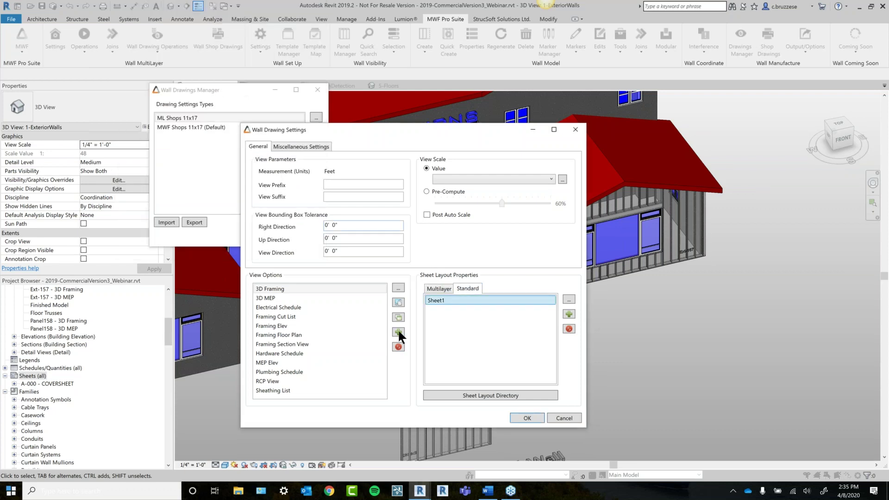
click(568, 299)
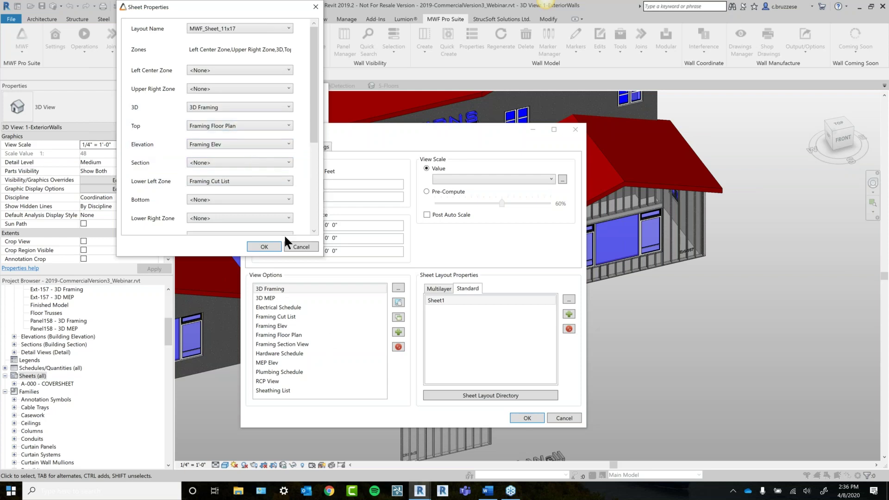
click(261, 247)
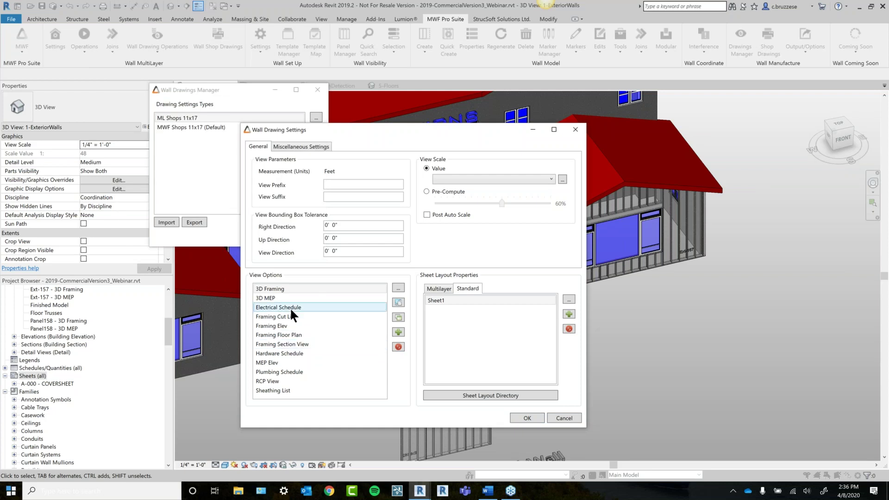
click(445, 287)
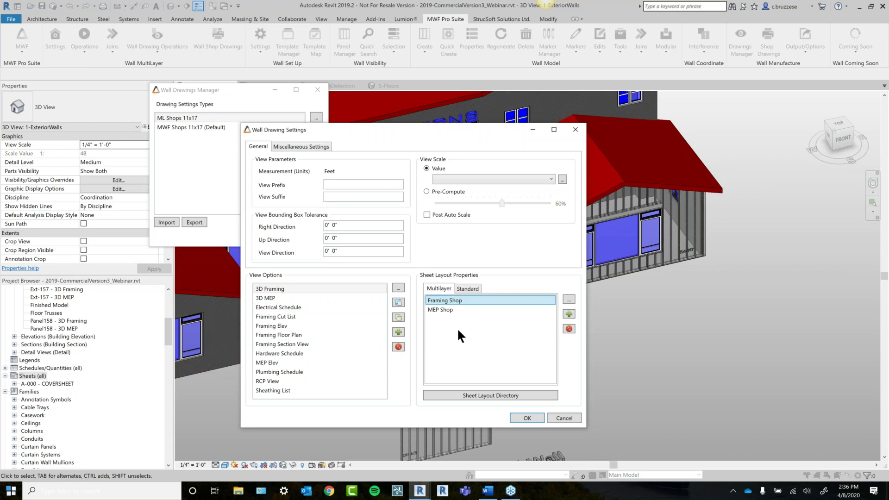
drag(418, 126, 418, 97)
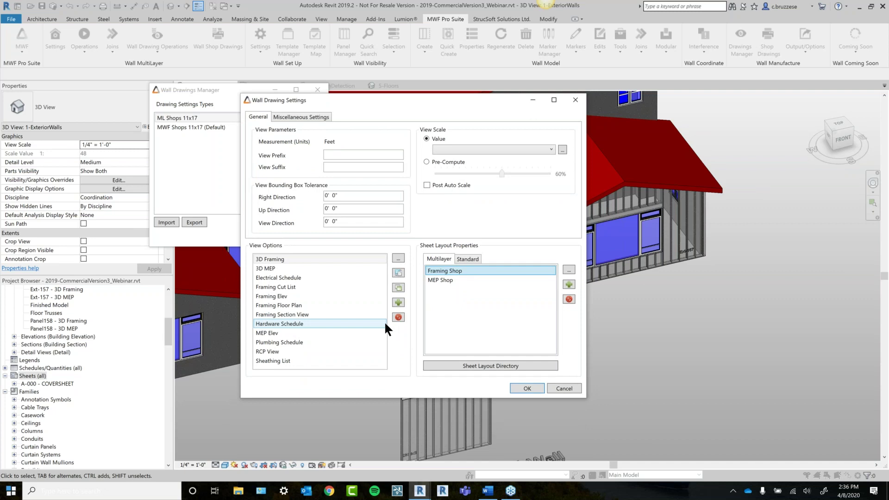
click(527, 388)
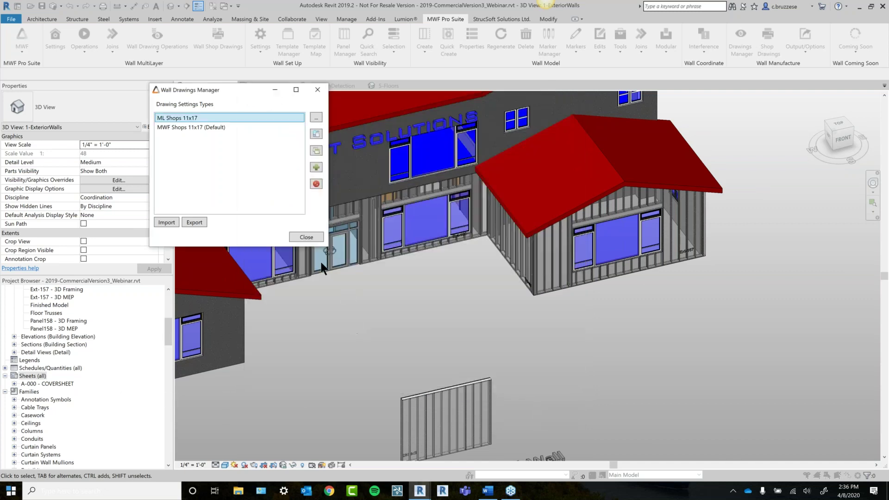
click(308, 237)
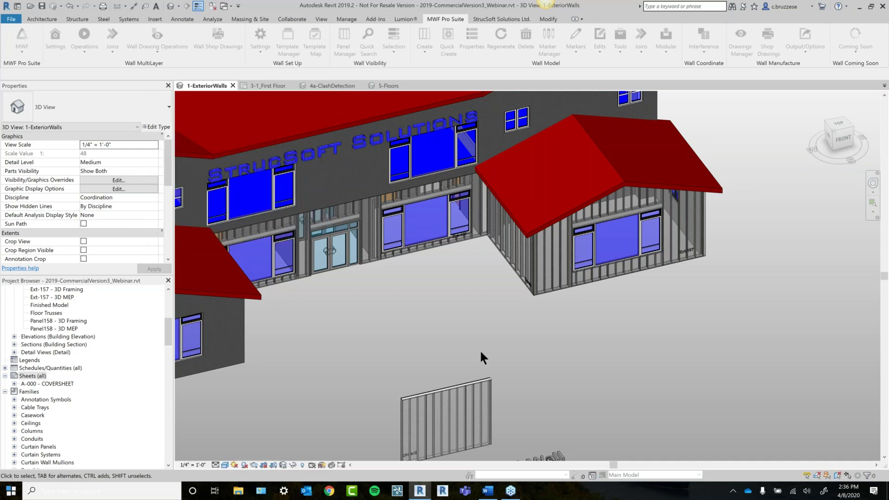
Delete the framing of the freestanding 6" exterior steel stud wall and move the wall closer to the building.
middle_drag(480, 349, 471, 326)
key(Tab)
click(471, 326)
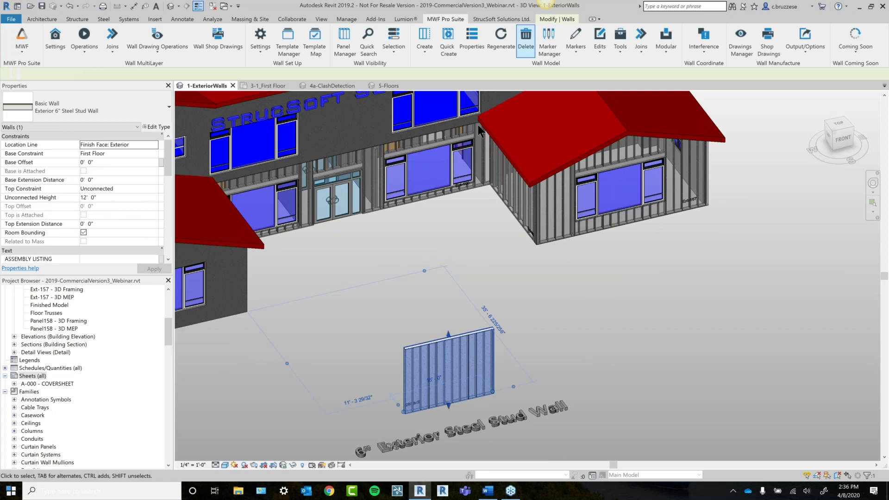
click(526, 40)
click(396, 295)
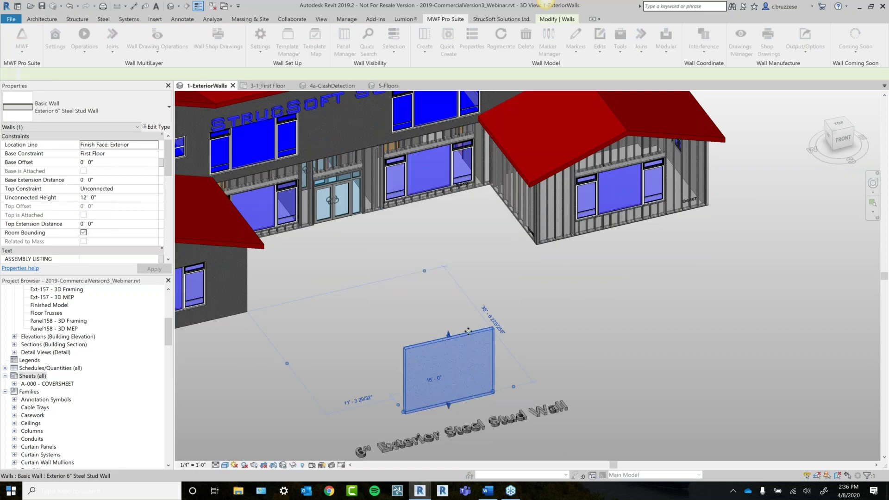
drag(444, 387, 421, 221)
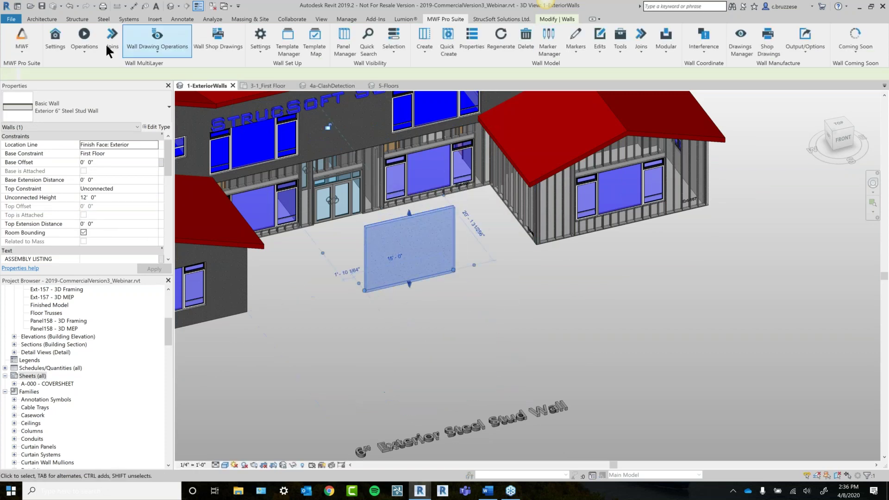
Generate multilayer framing with sheathing for the freestanding wall and inspect its sheathing panels.
click(85, 47)
click(44, 76)
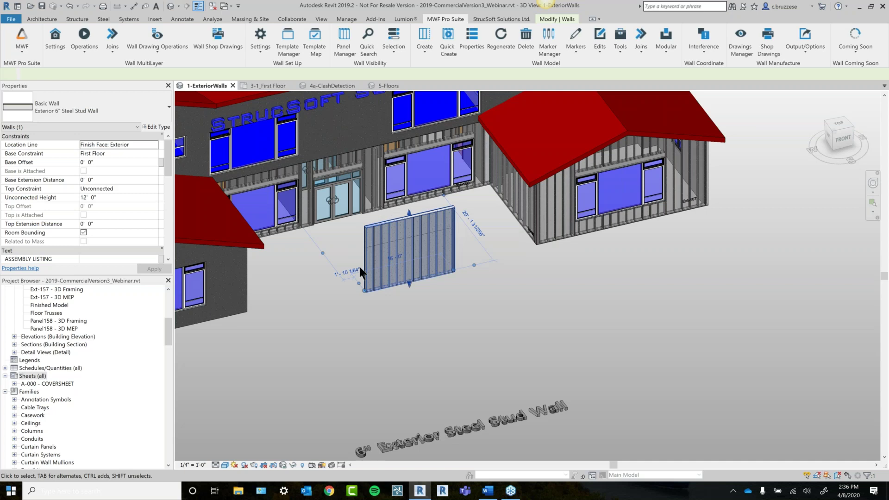
shift+middle_drag(359, 266, 544, 319)
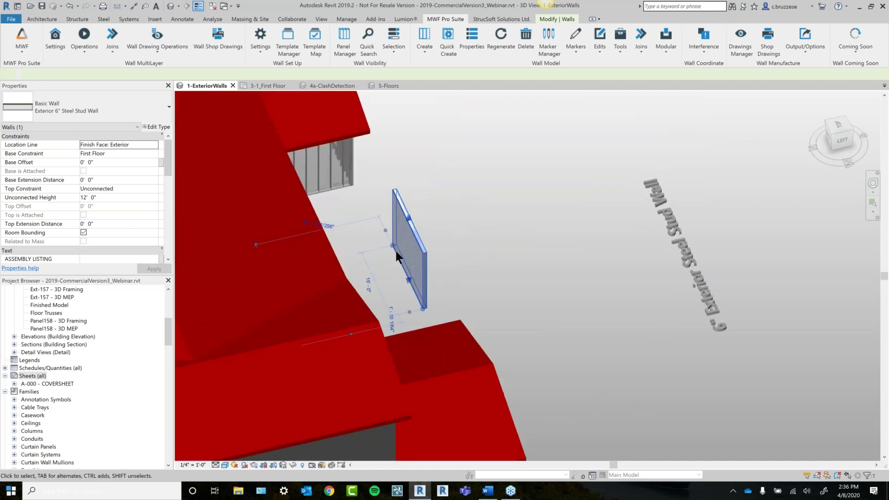
scroll(396, 251, up, 3)
click(422, 269)
shift+middle_drag(565, 260, 410, 289)
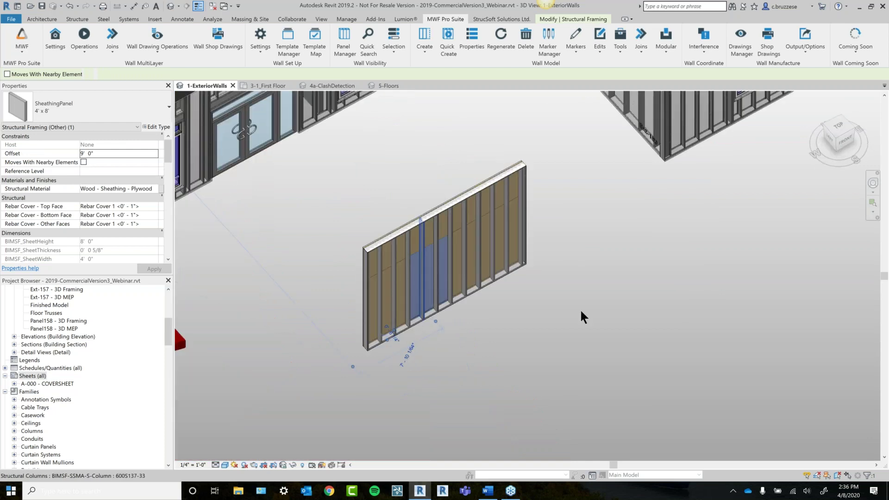
Create shop drawings with the ML Shops 11x17 settings for the freestanding multilayer wall and the adjacent wing's side wall, overriding existing ones.
scroll(580, 309, down, 2)
middle_drag(609, 256, 543, 333)
shift+middle_drag(542, 279, 540, 241)
ctrl+click(529, 248)
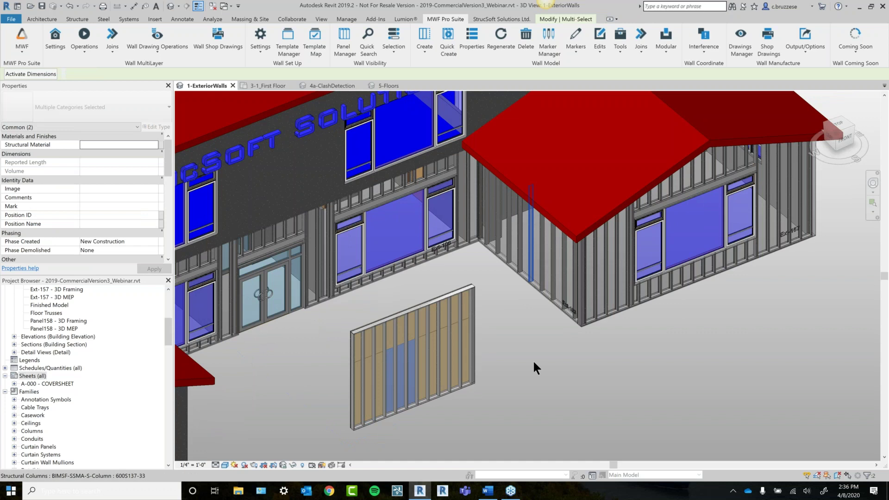
ctrl+click(439, 360)
click(440, 360)
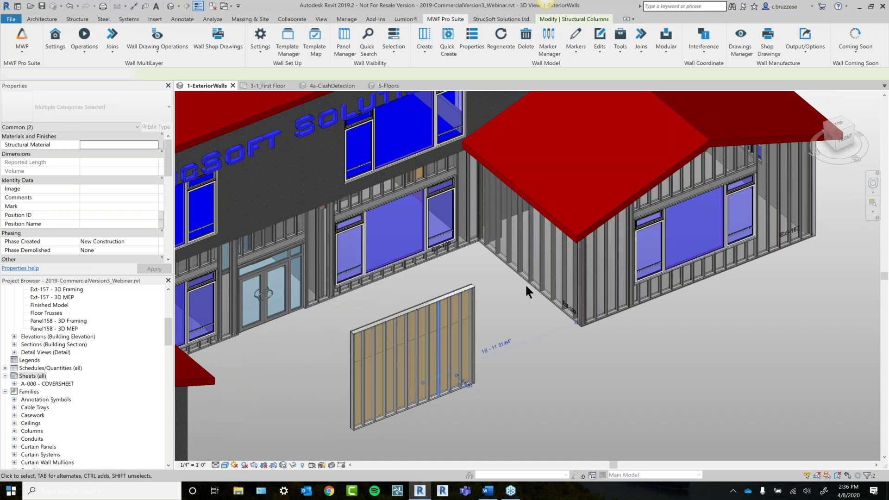
ctrl+click(542, 268)
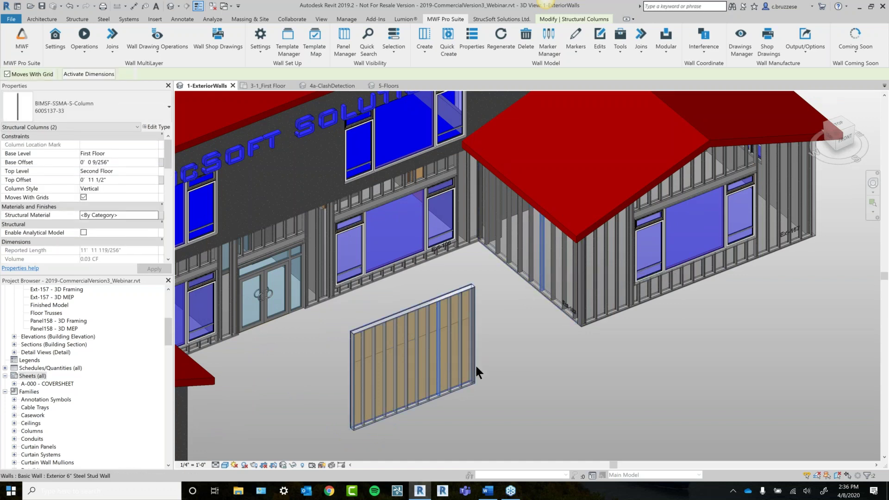
click(227, 43)
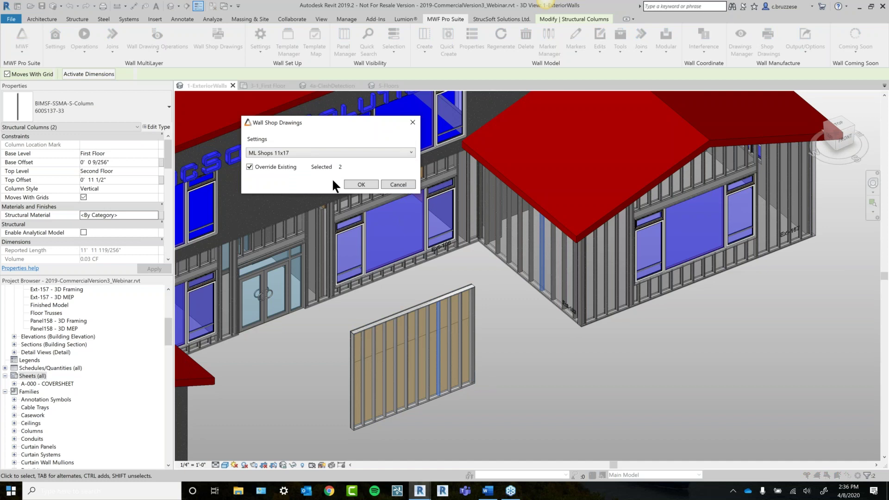
click(360, 184)
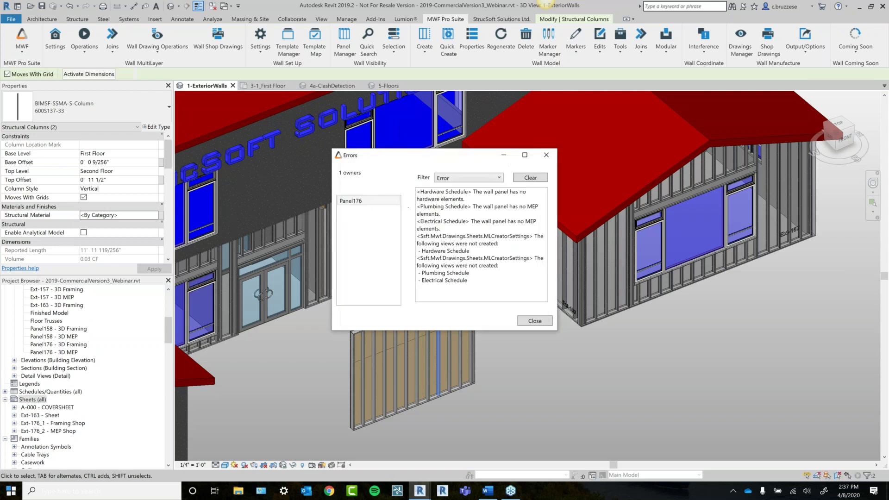
click(538, 320)
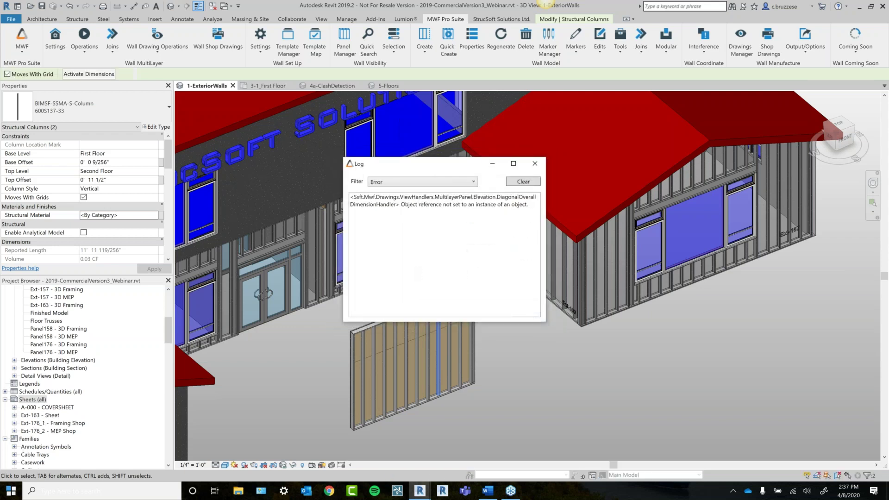
click(534, 162)
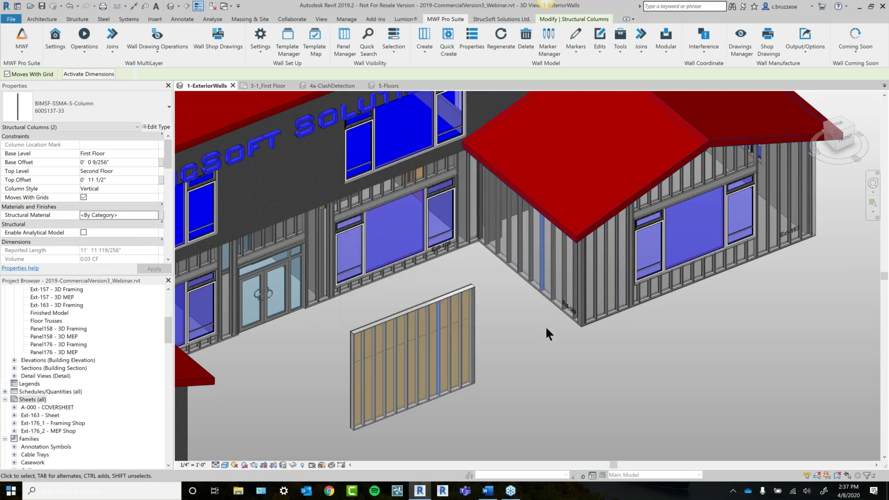
Open Ext-163 - Sheet and space out the floor plan viewport, elevation viewport and Framing Cut List vertically.
double_click(37, 415)
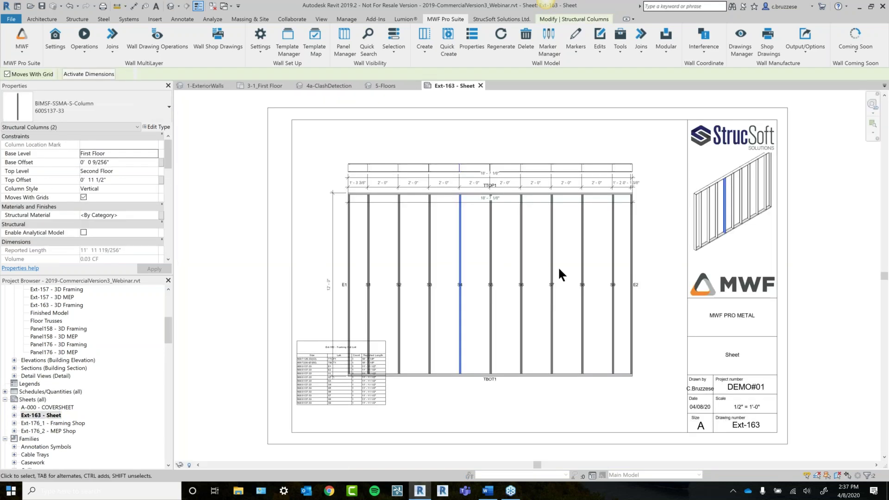
click(496, 167)
drag(494, 169, 495, 127)
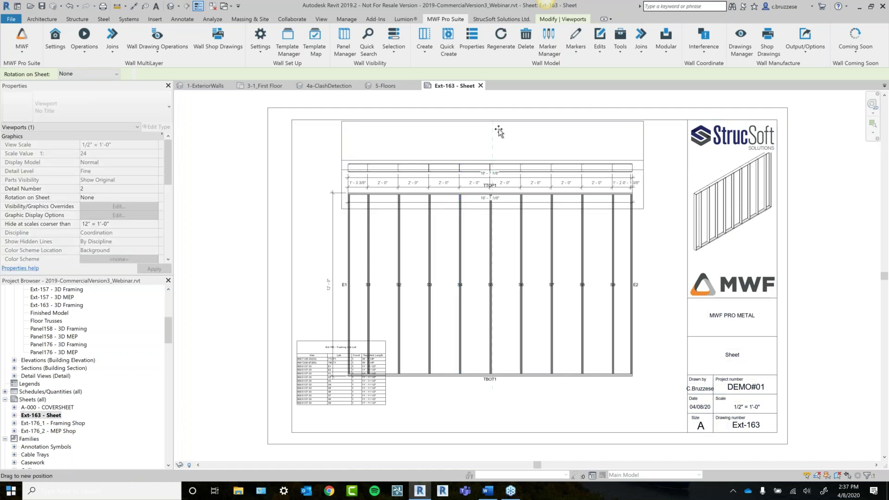
drag(608, 282, 608, 252)
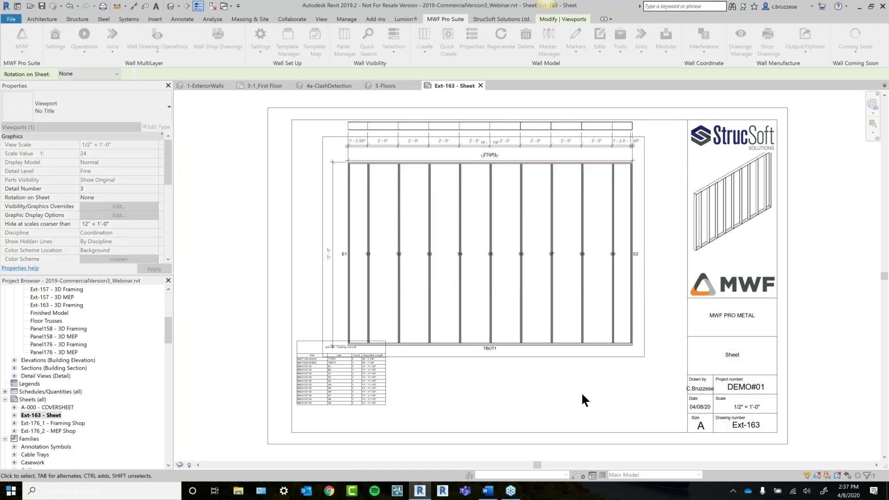
click(359, 400)
drag(354, 401, 355, 419)
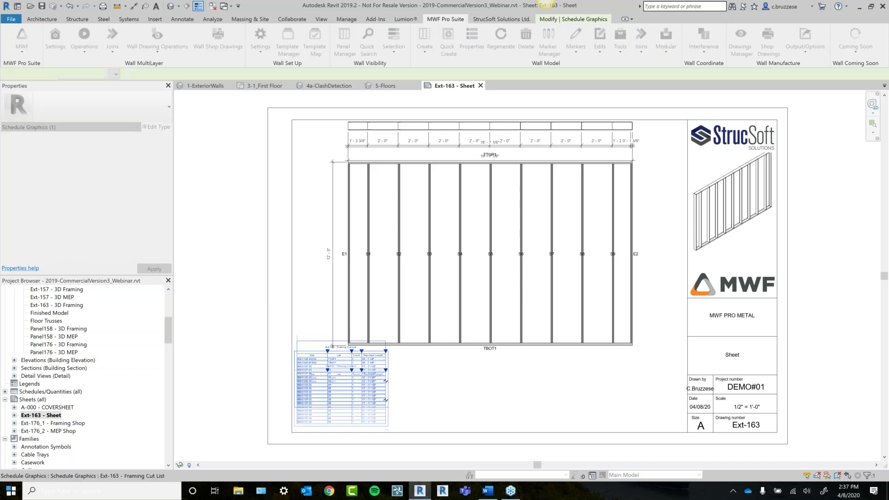
click(513, 301)
drag(503, 135, 504, 161)
Move the overall length dimension above the wall inside the Framing Floor Plan viewport and shift that viewport slightly lower on the sheet.
click(499, 148)
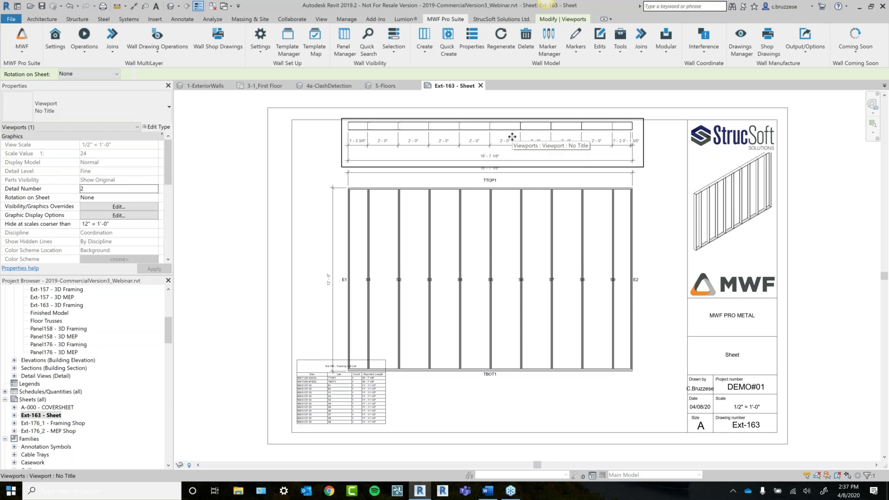
double_click(503, 160)
drag(503, 159, 509, 119)
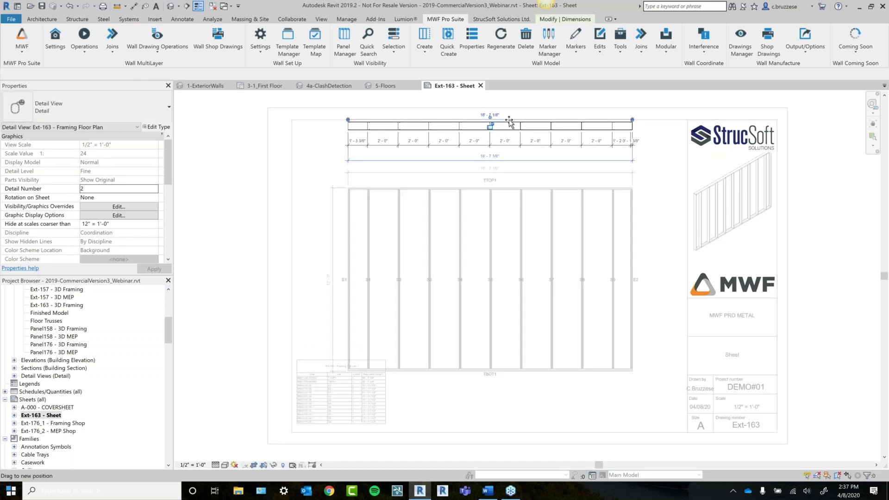
double_click(664, 191)
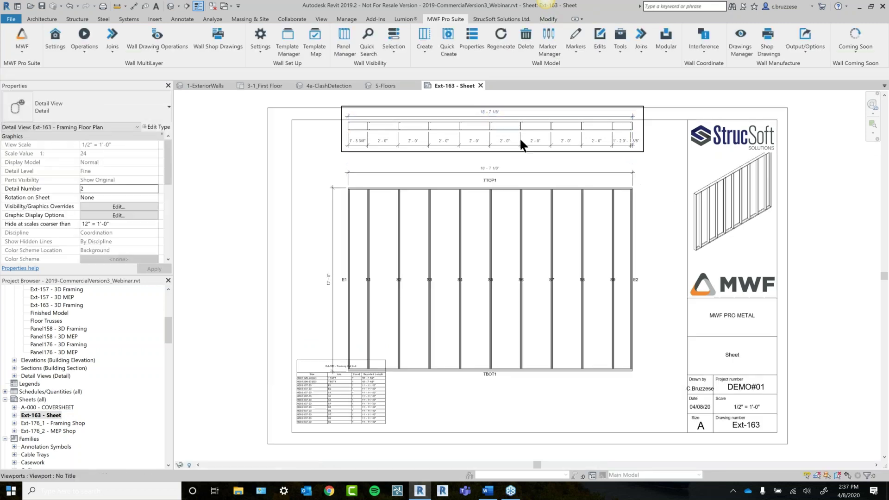
click(662, 181)
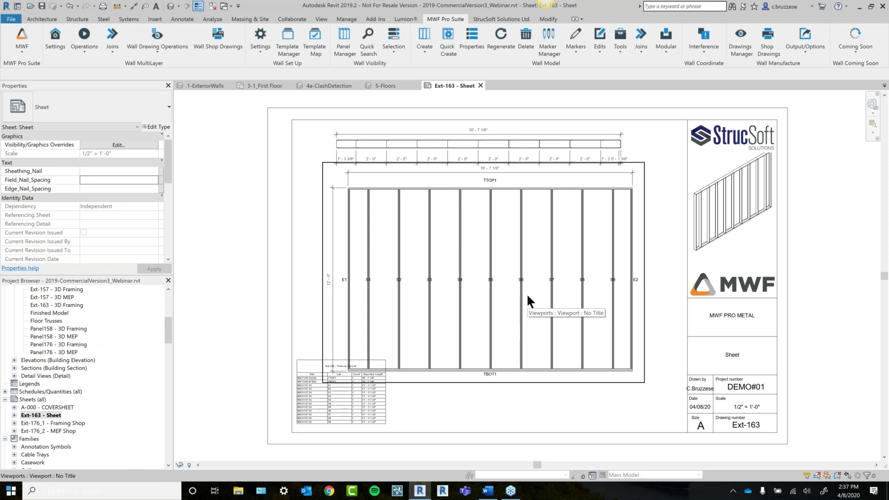
Move the Framing Cut List further down the sheet, clear of the wall elevation.
drag(345, 404, 347, 428)
scroll(348, 435, up, 3)
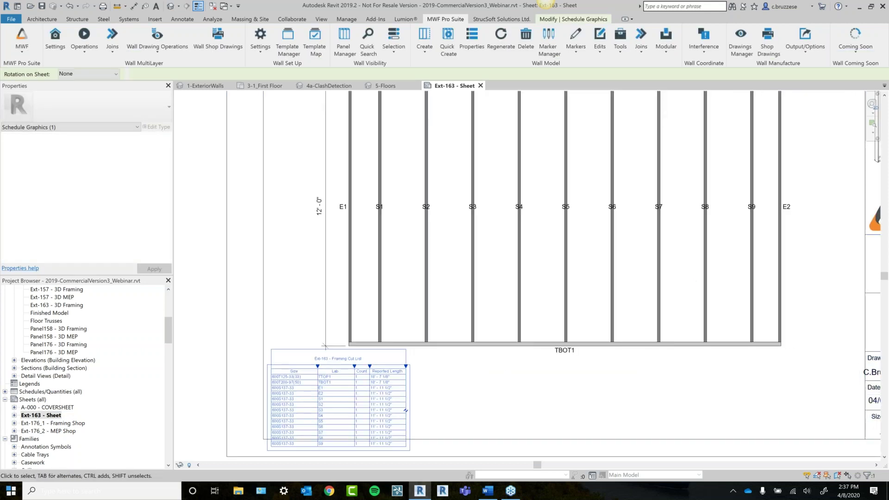
key(Escape)
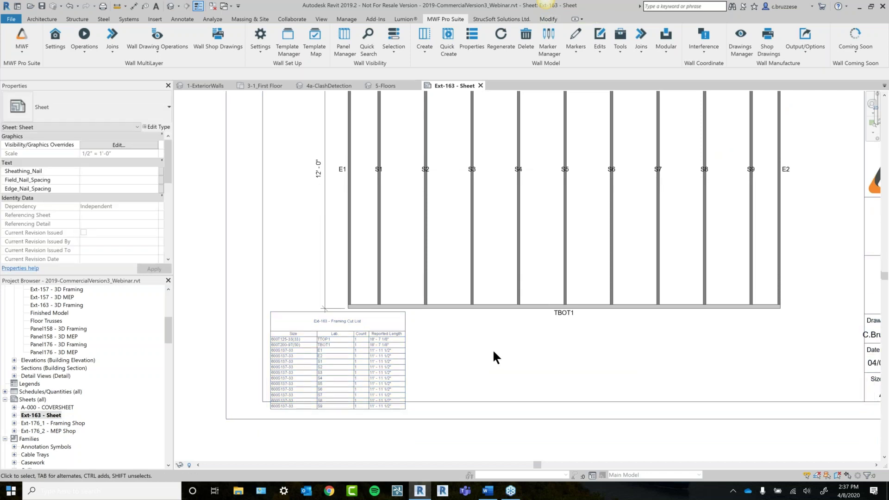
Open the Ext-176_1 - Framing Shop sheet and move the Framing Cut List up and outward, clear of the wall elevation and top dimensions.
scroll(492, 350, down, 3)
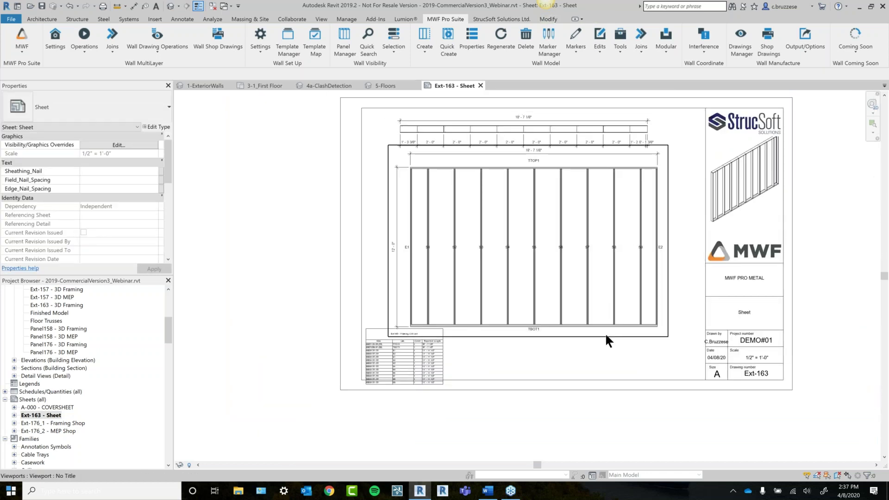
click(68, 421)
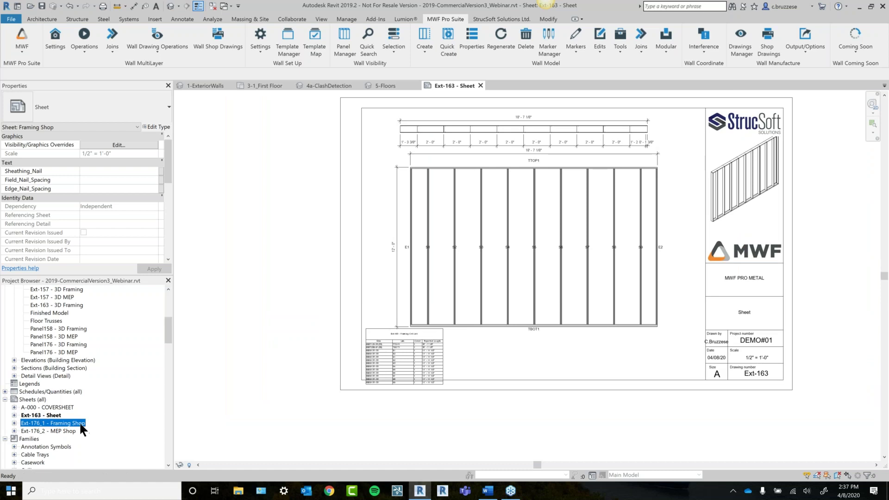
double_click(79, 424)
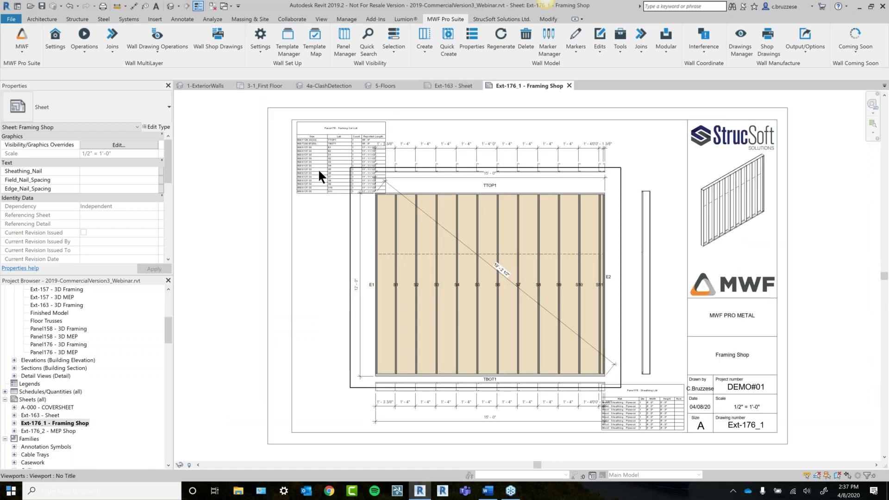
drag(313, 171, 290, 161)
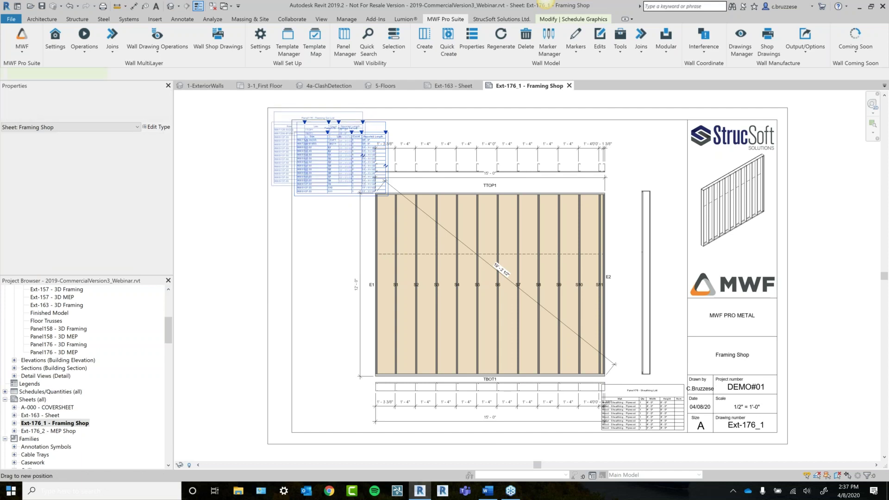
Shift the plan viewport below the wall elevation to the left, clear of the Sheathing List, and inspect the list and side view.
click(561, 404)
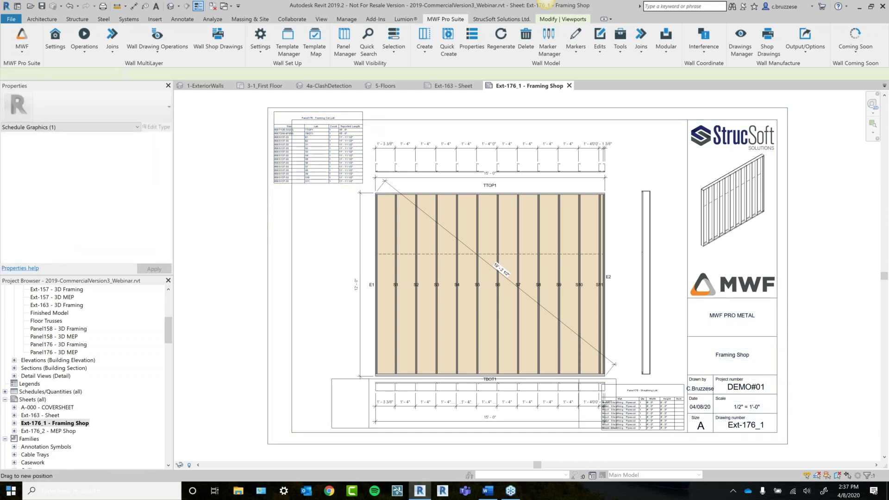
scroll(651, 416, up, 3)
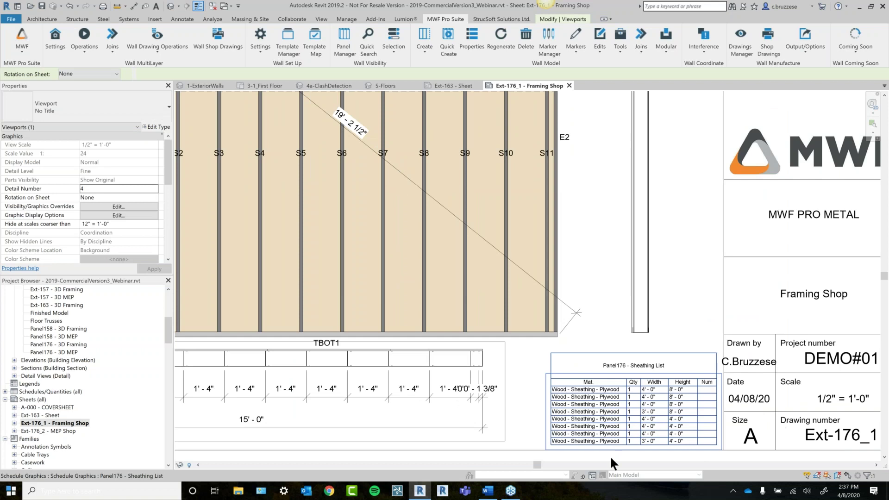
scroll(644, 285, down, 2)
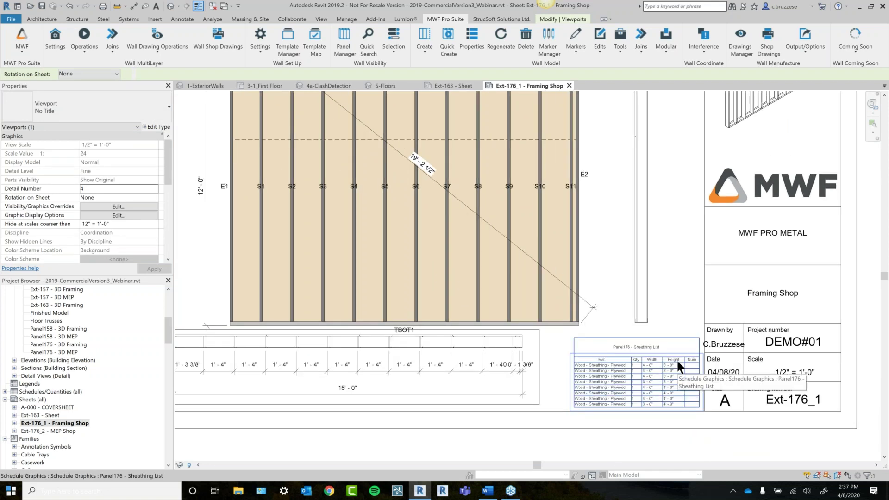
scroll(661, 217, down, 2)
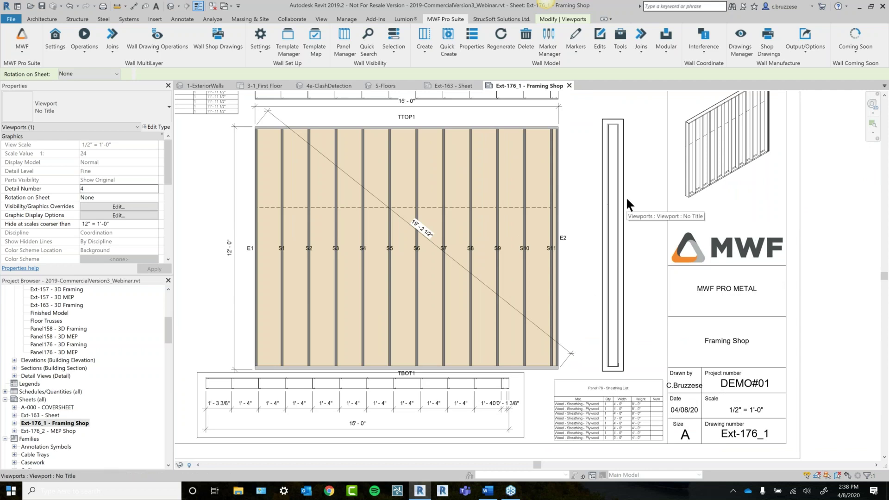
scroll(626, 196, up, 4)
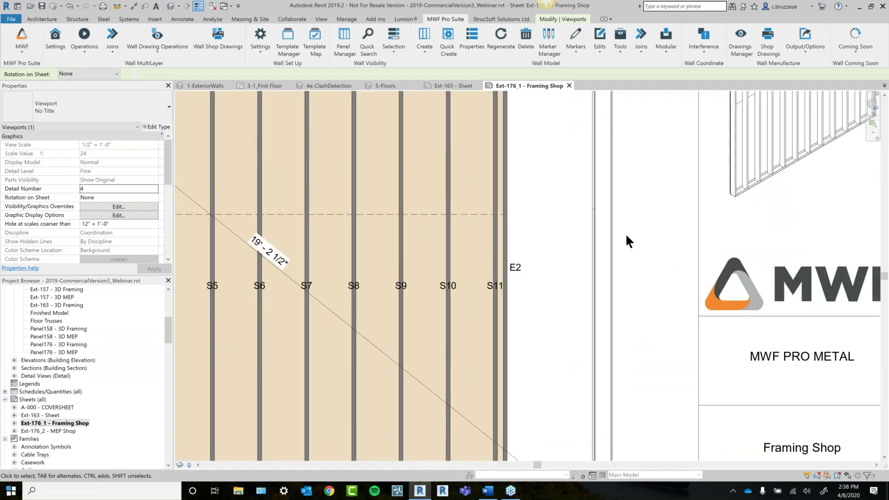
scroll(624, 232, down, 3)
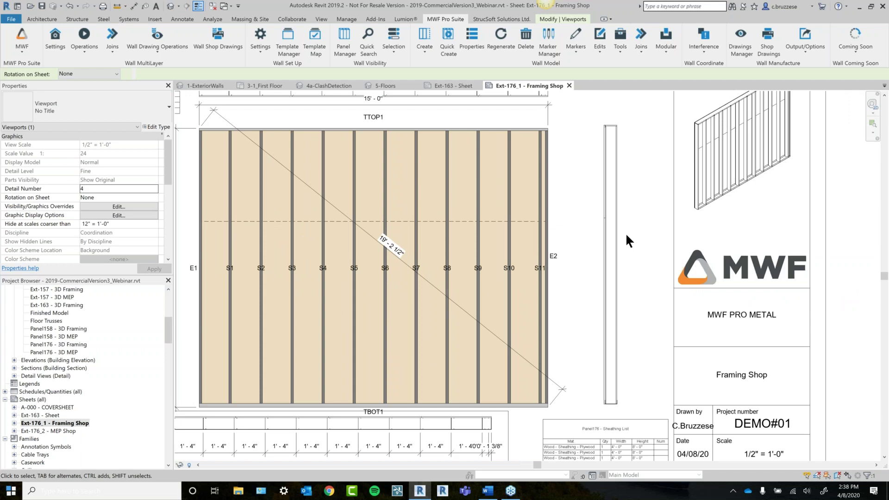
scroll(625, 232, down, 3)
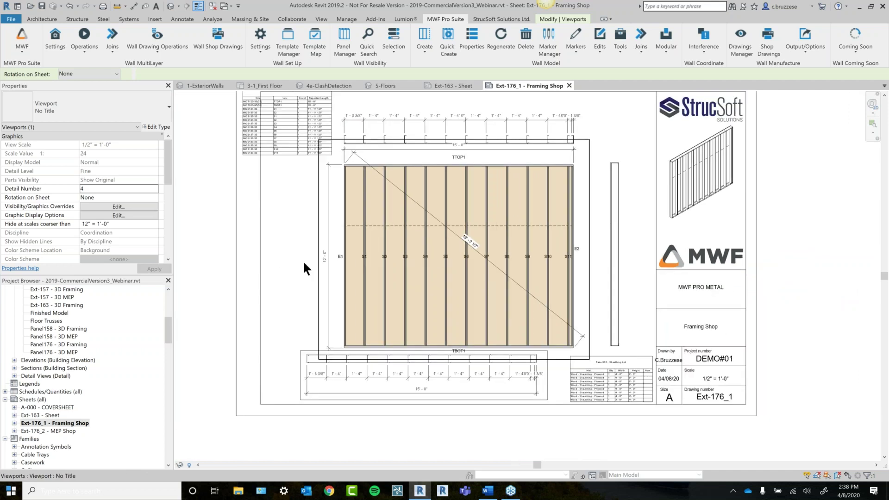
Adjust the Framing Cut List vertically, placing it at the sheet's upper-left corner above the wall's height dimension.
click(293, 221)
middle_drag(292, 221, 293, 246)
click(286, 177)
drag(286, 177, 286, 195)
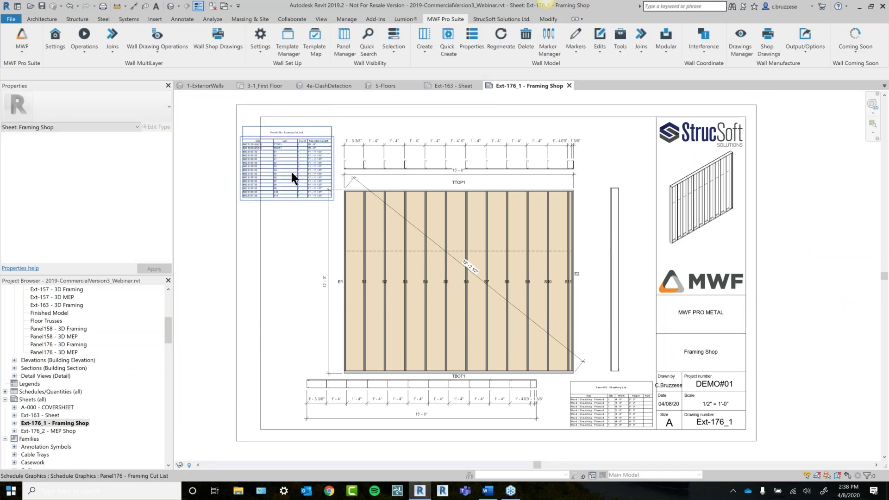
drag(292, 157, 292, 135)
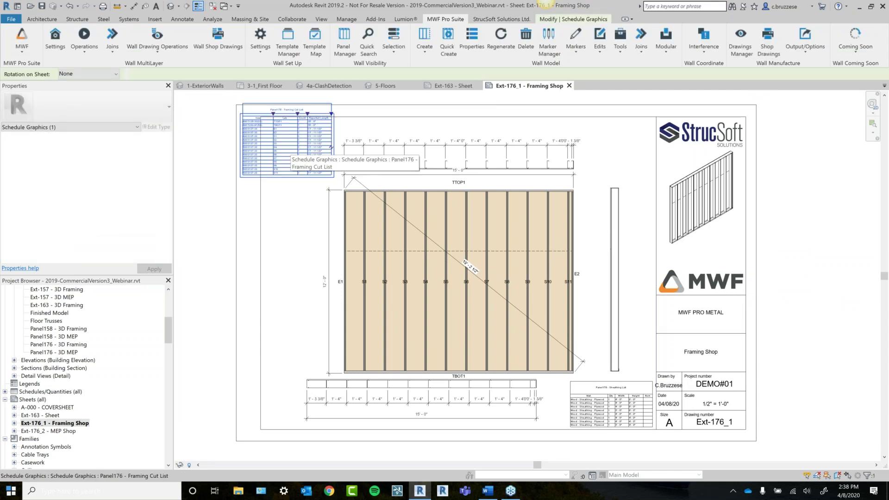
click(275, 212)
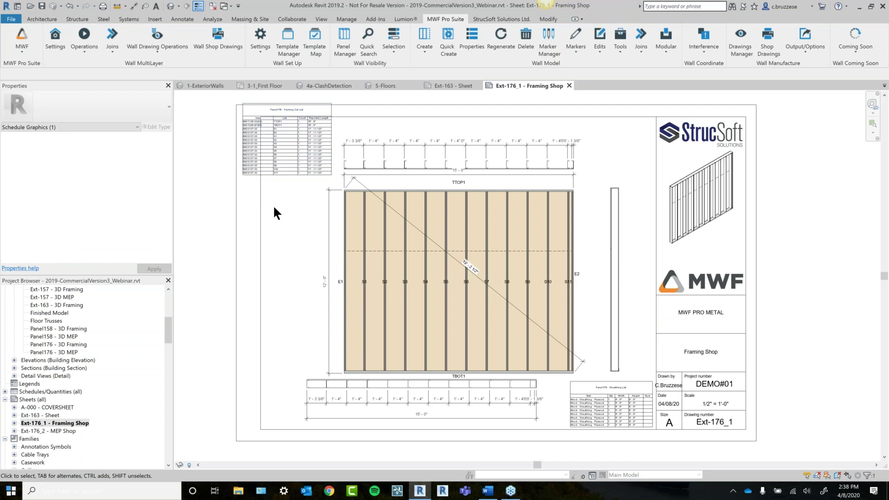
scroll(273, 206, down, 1)
click(146, 58)
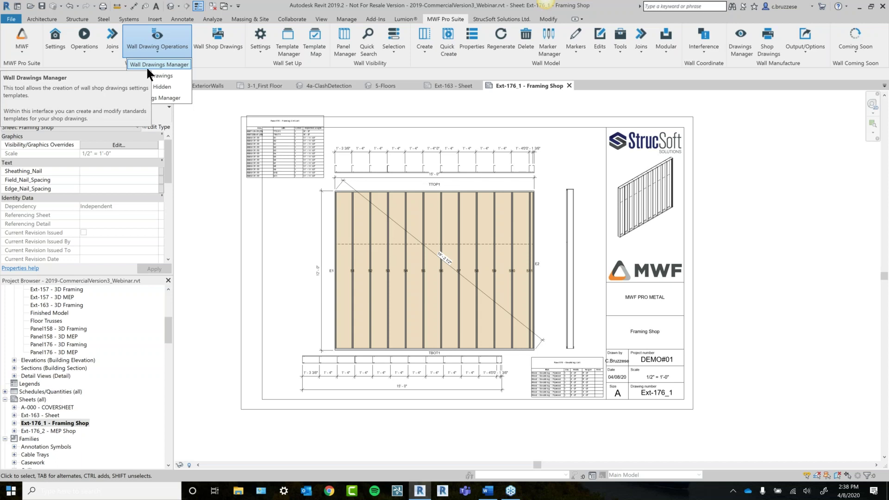
click(207, 195)
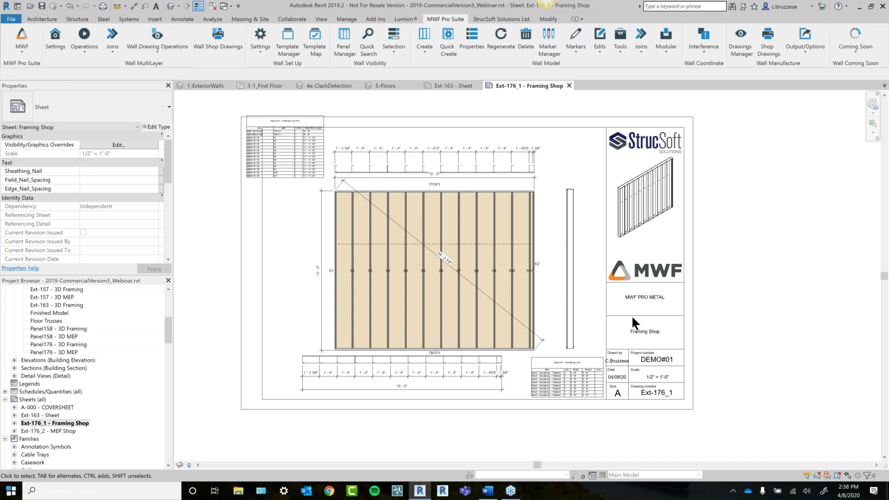
middle_drag(803, 278, 802, 290)
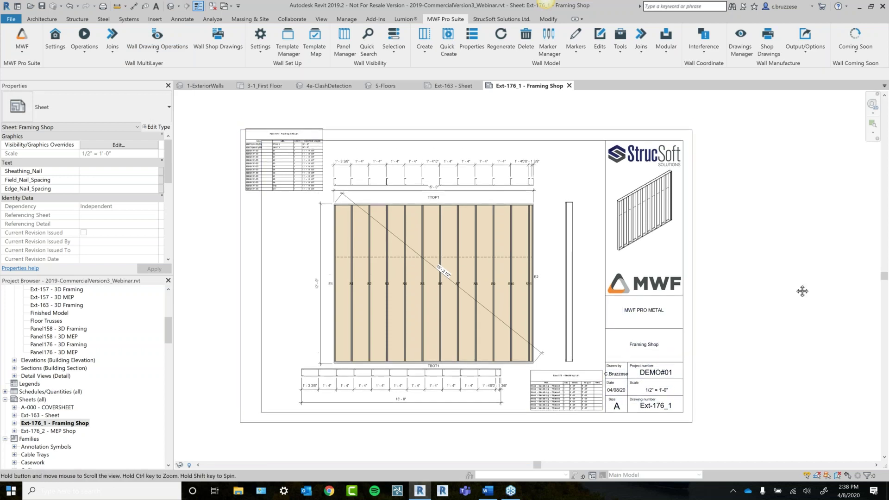